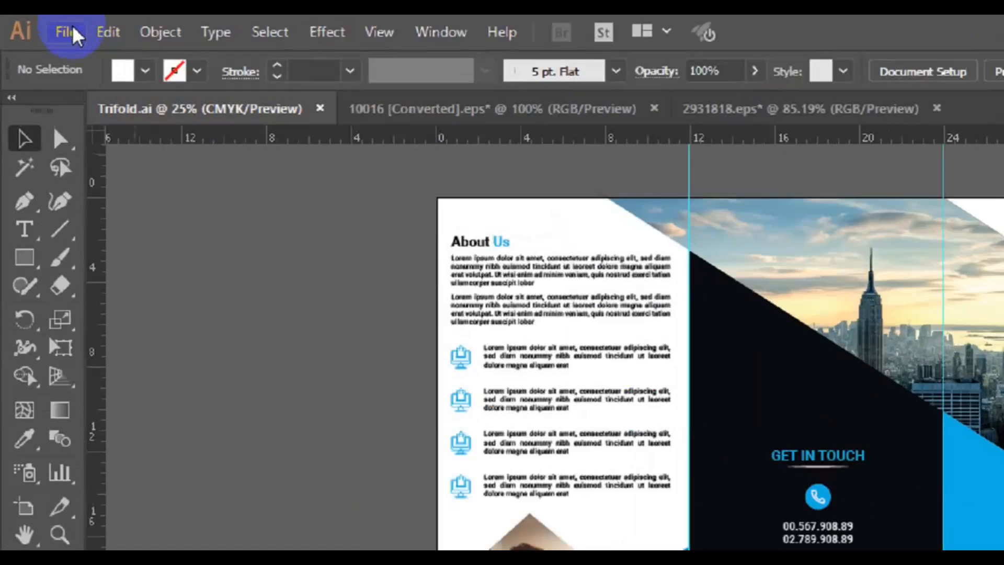
Create a 'Corporate business card' document at 3.5 × 2 in with 0.125 in bleed in CMYK
left_click(44, 25)
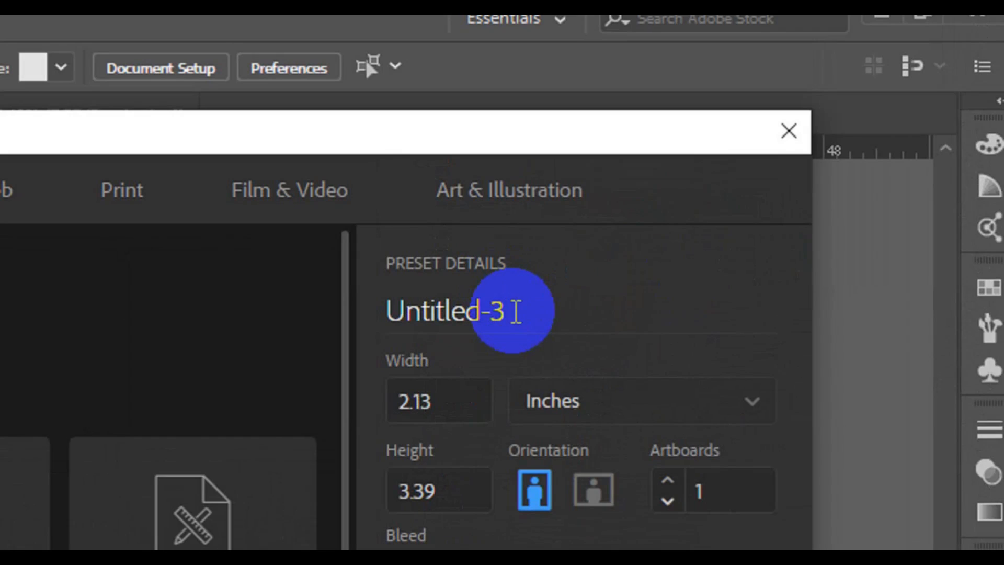
left_click(516, 313)
type("C")
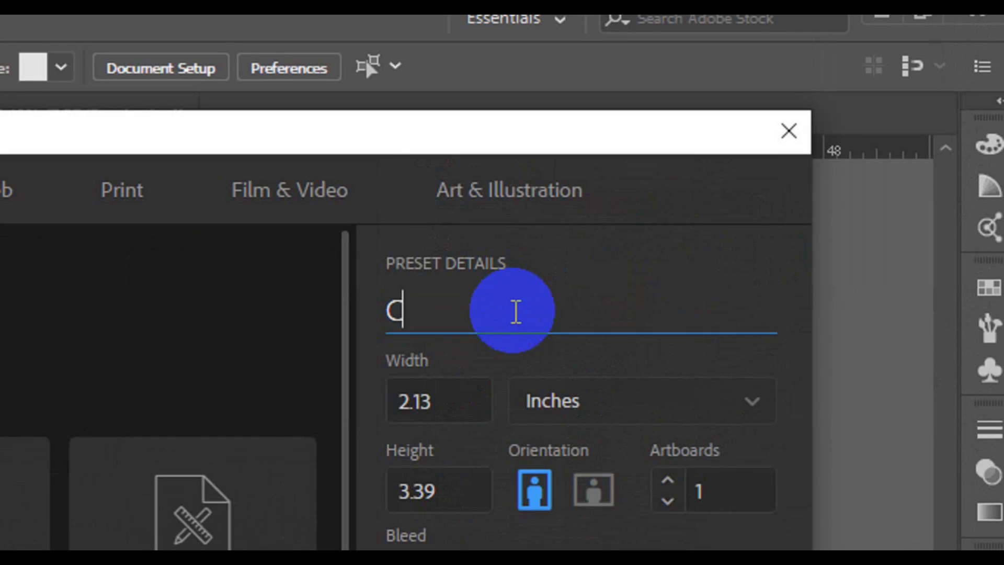
type("orporate business ca")
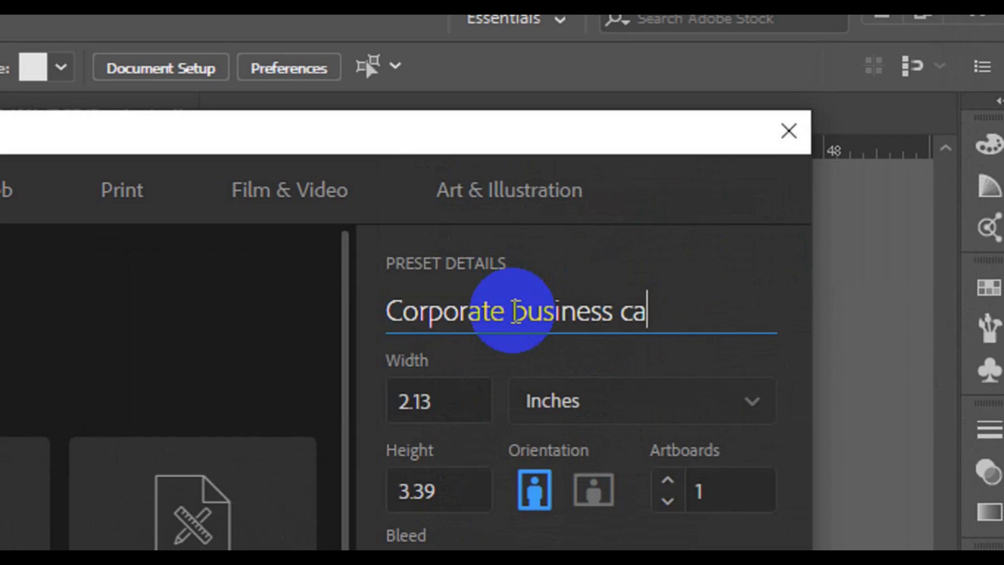
type("rd")
key("Tab")
type("3")
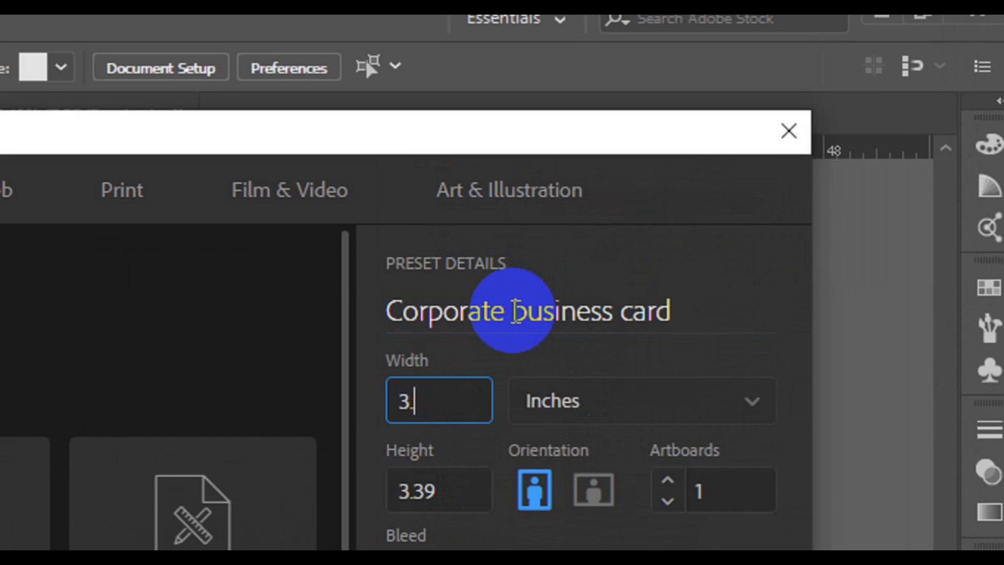
type(".5")
key("Tab")
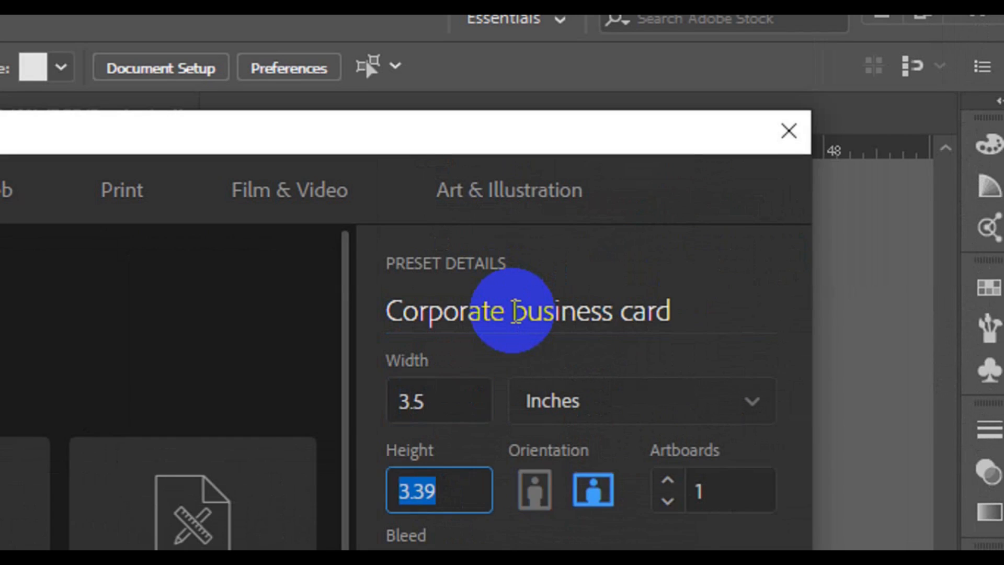
type("2")
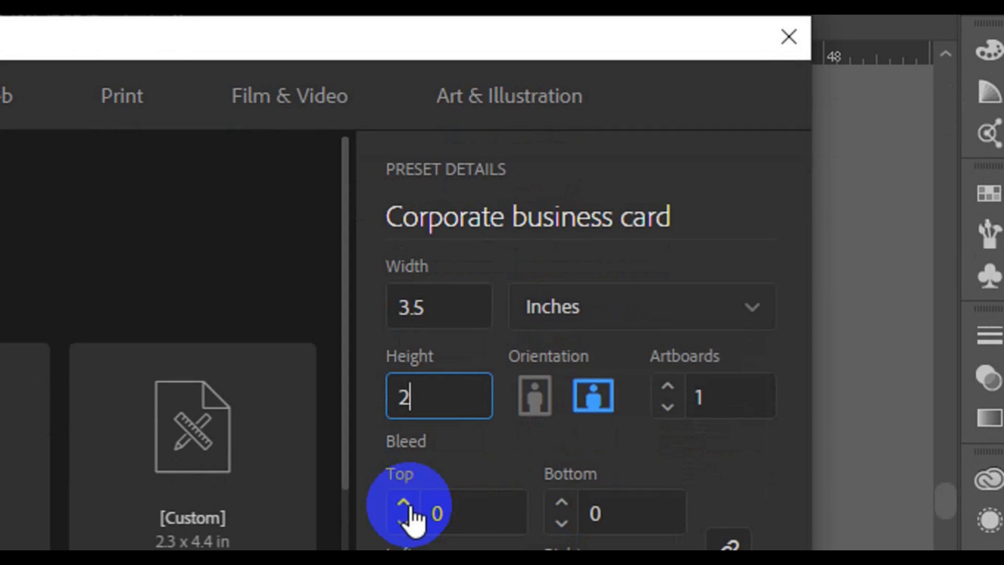
left_click(404, 504)
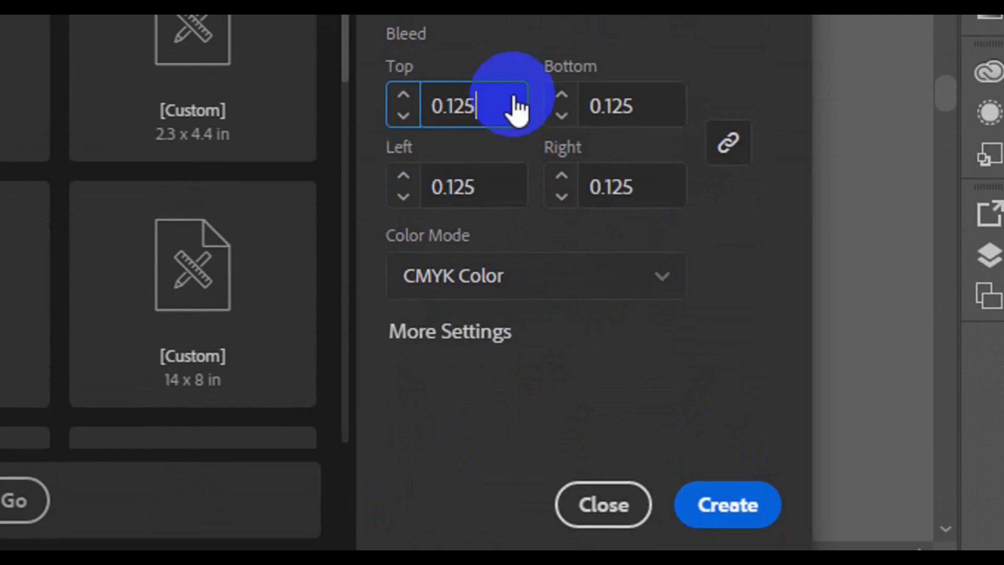
double_click(453, 148)
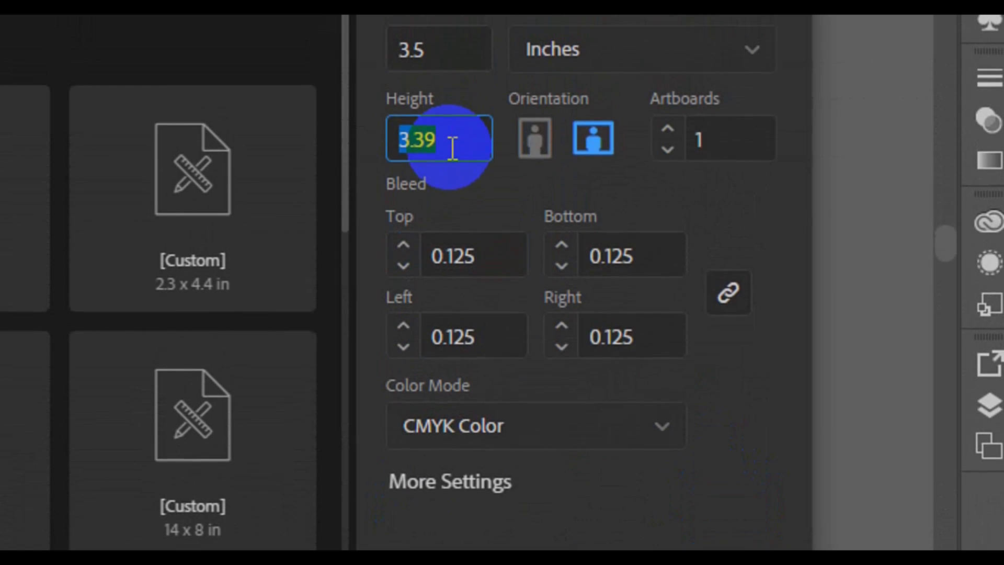
type("2")
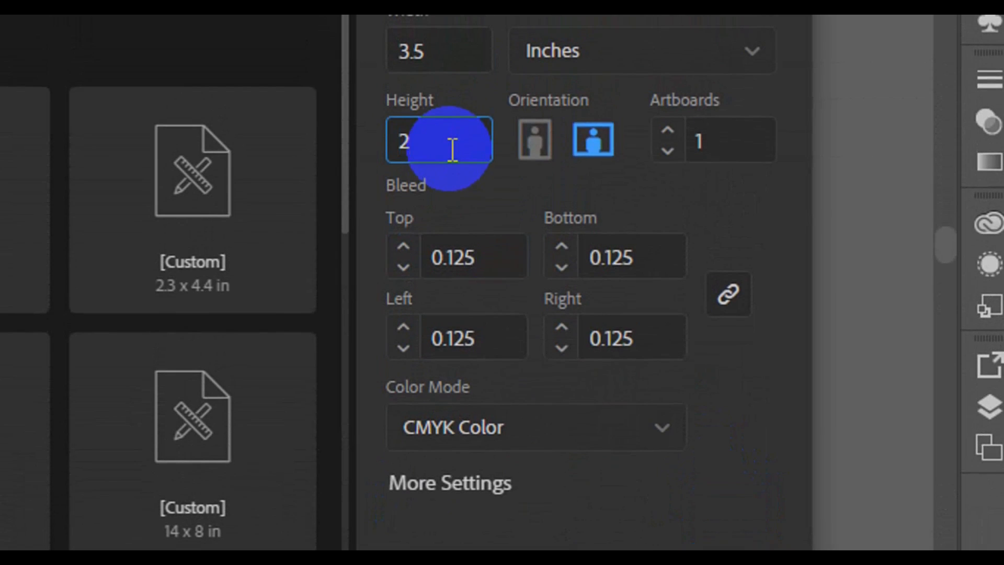
left_click(714, 205)
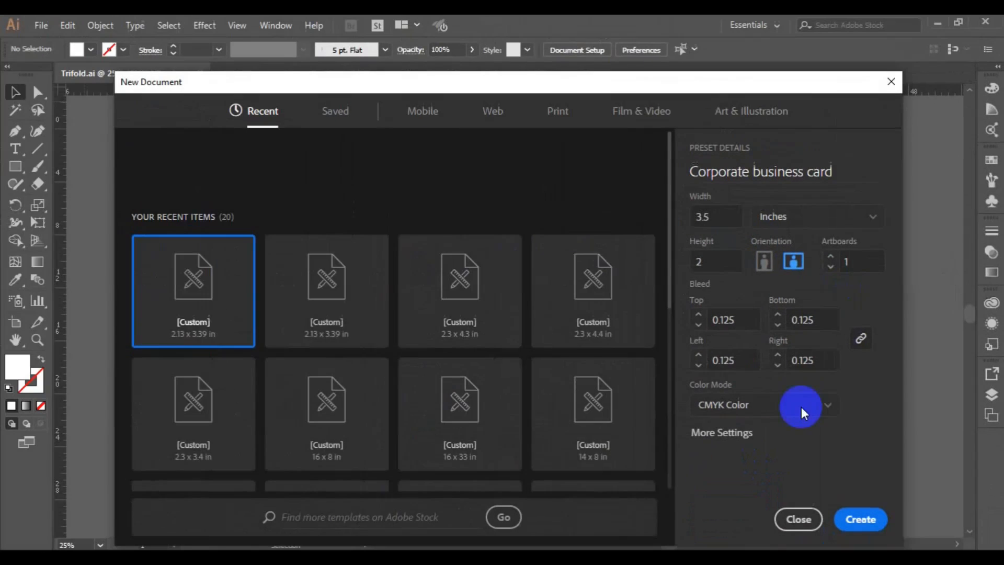
left_click(860, 518)
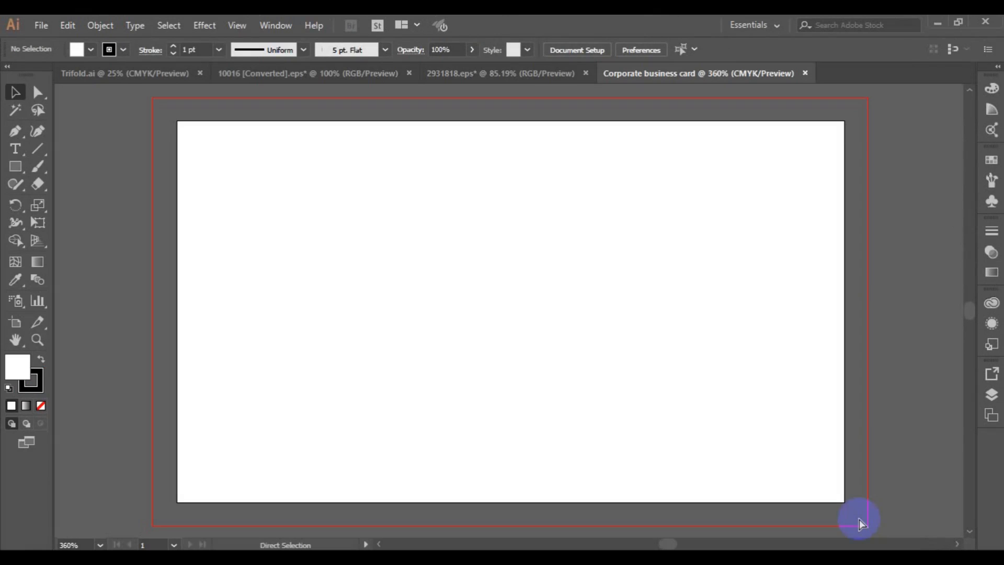
Draw a rectangle covering the whole card artboard
key("ctrl+minus")
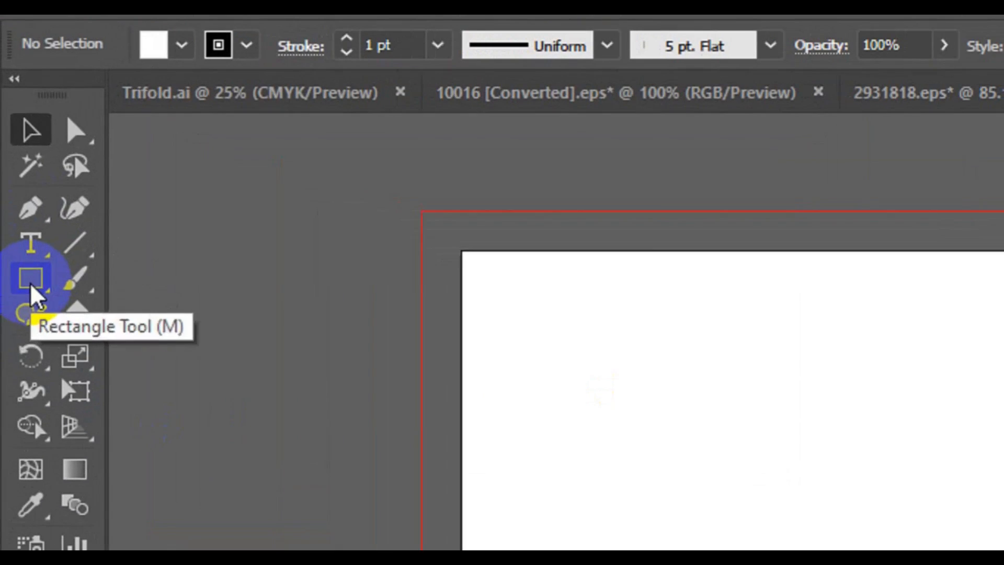
left_click(17, 168)
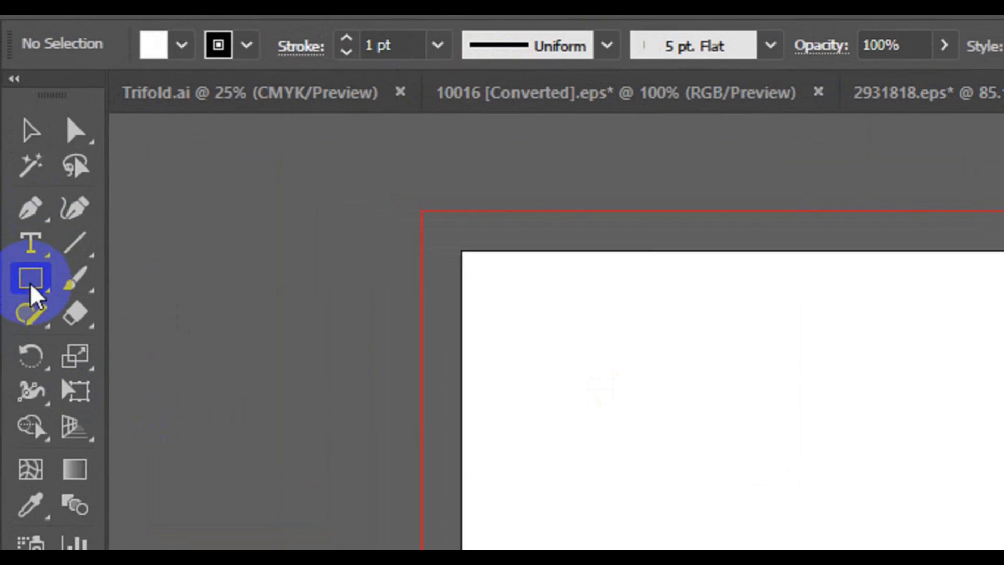
left_click(271, 254)
left_click(462, 240)
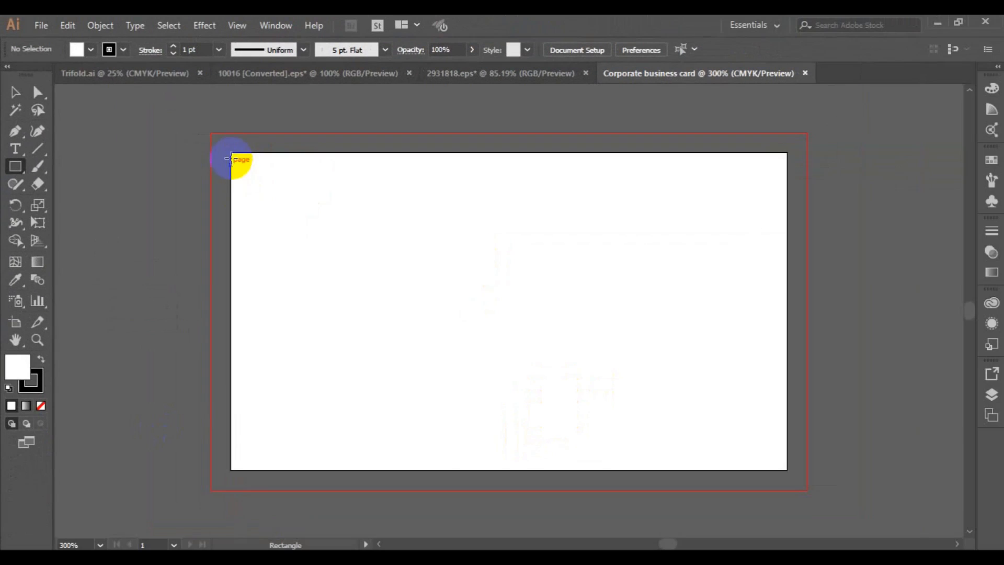
mouse_move(231, 153)
left_mouse_down()
mouse_move(341, 226)
mouse_move(787, 469)
left_mouse_up()
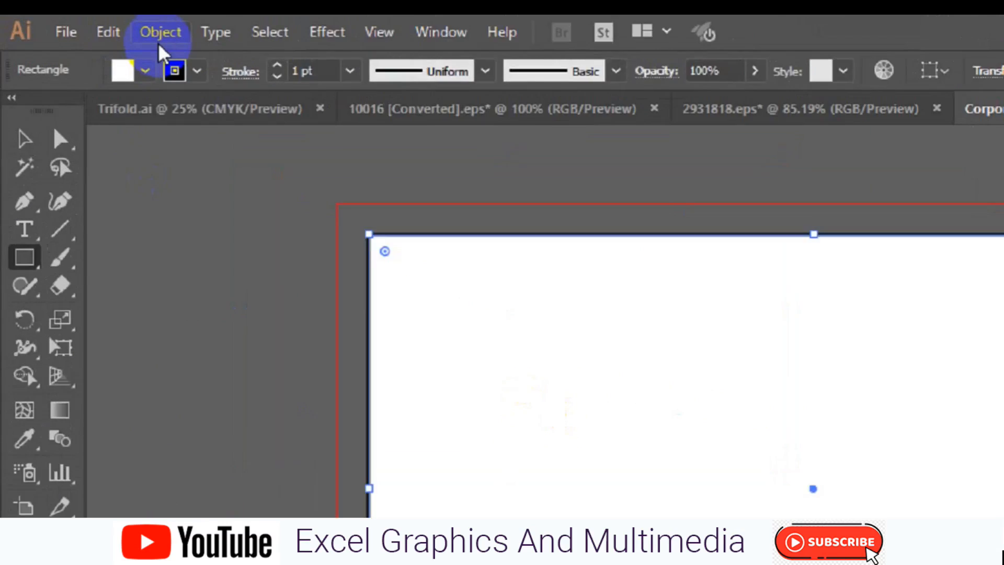
Offset the rectangle's path by -0.125 in to make an inset copy
left_click(100, 29)
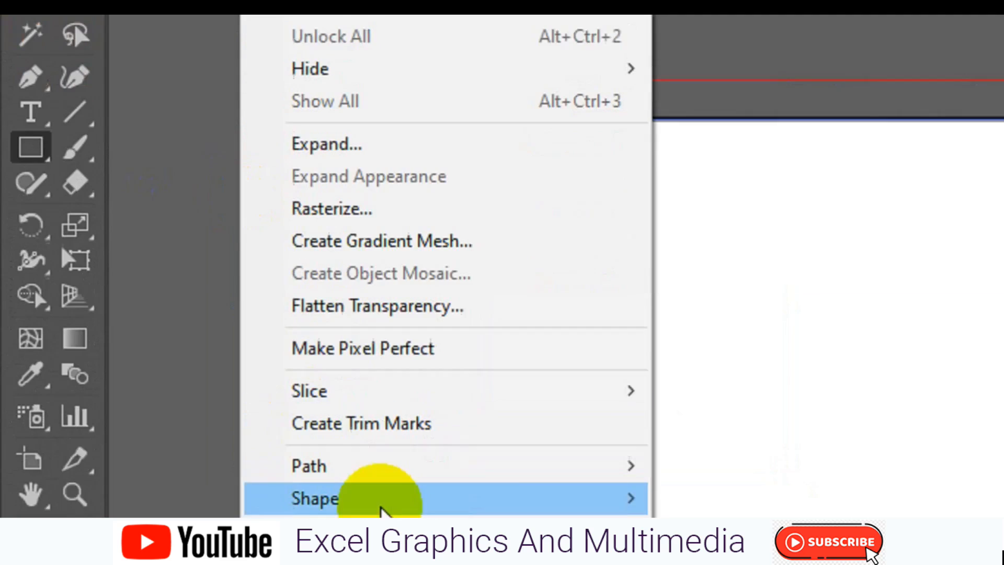
mouse_move(401, 466)
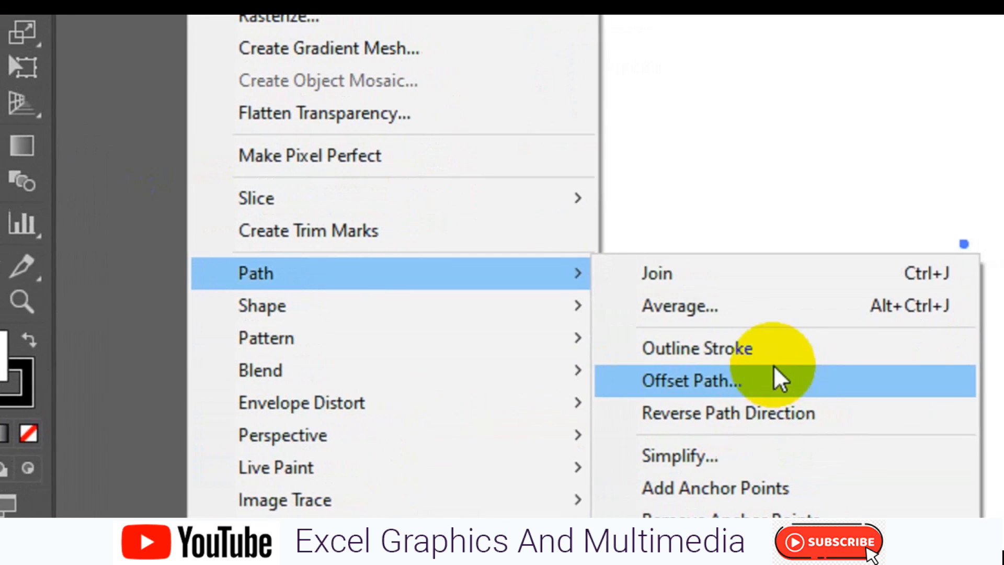
left_click(826, 481)
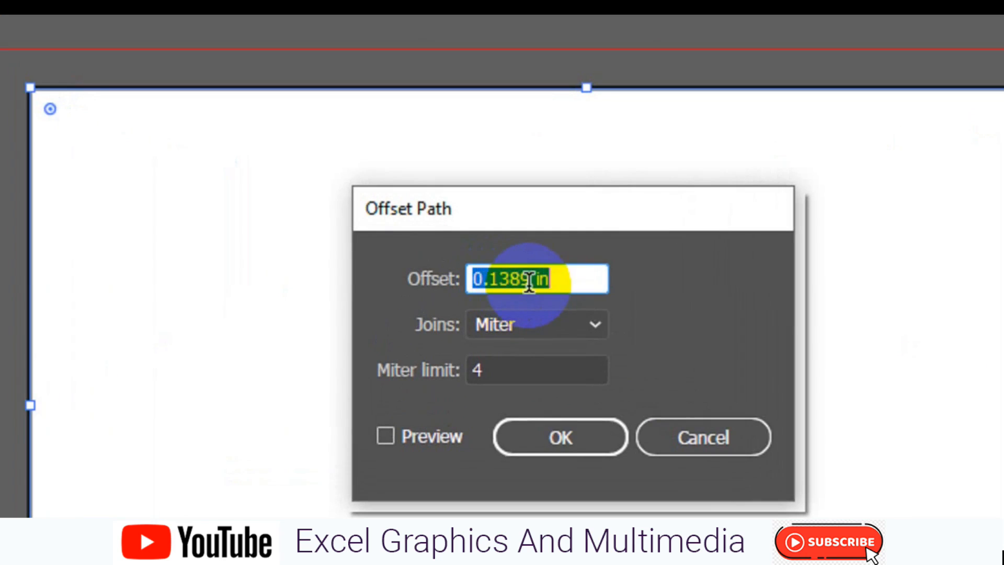
left_click(480, 248)
left_click(402, 442)
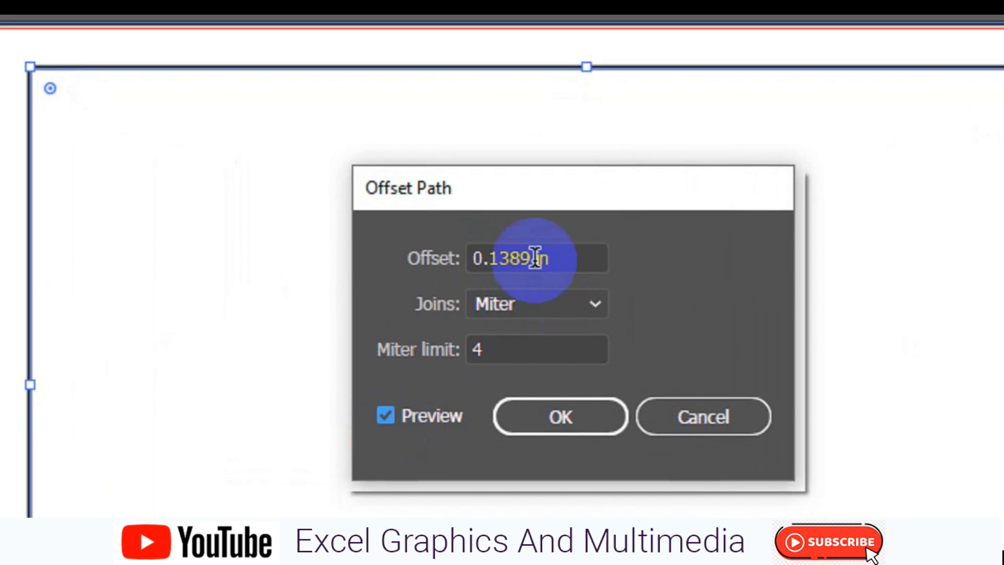
left_click_drag(535, 259, 471, 259)
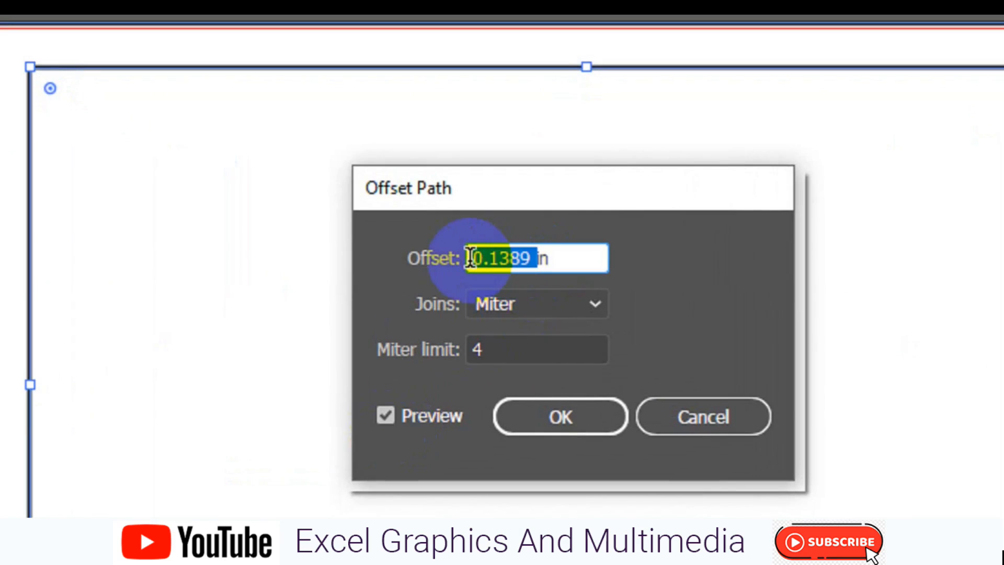
type("-")
type("0125")
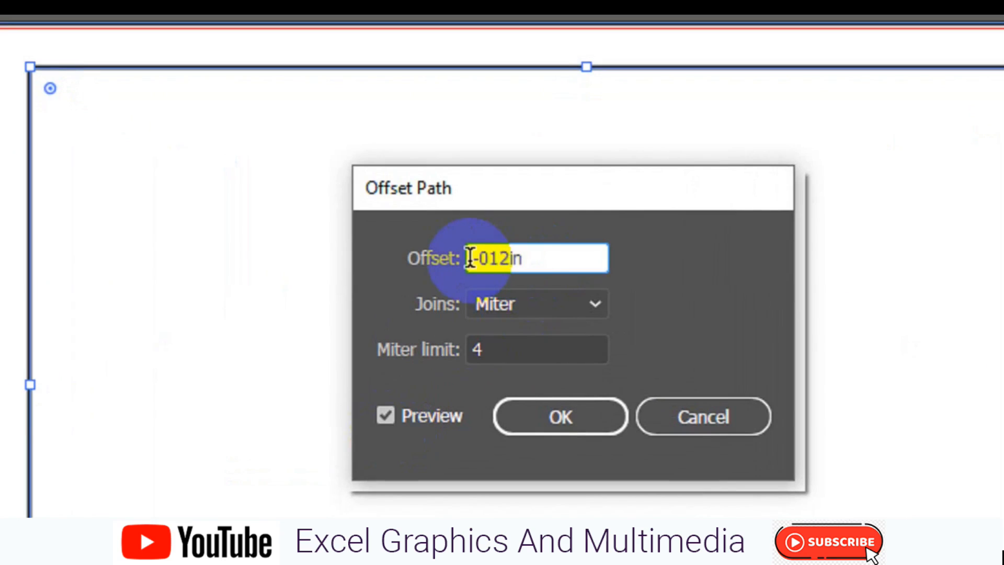
left_click(489, 260)
type(".125")
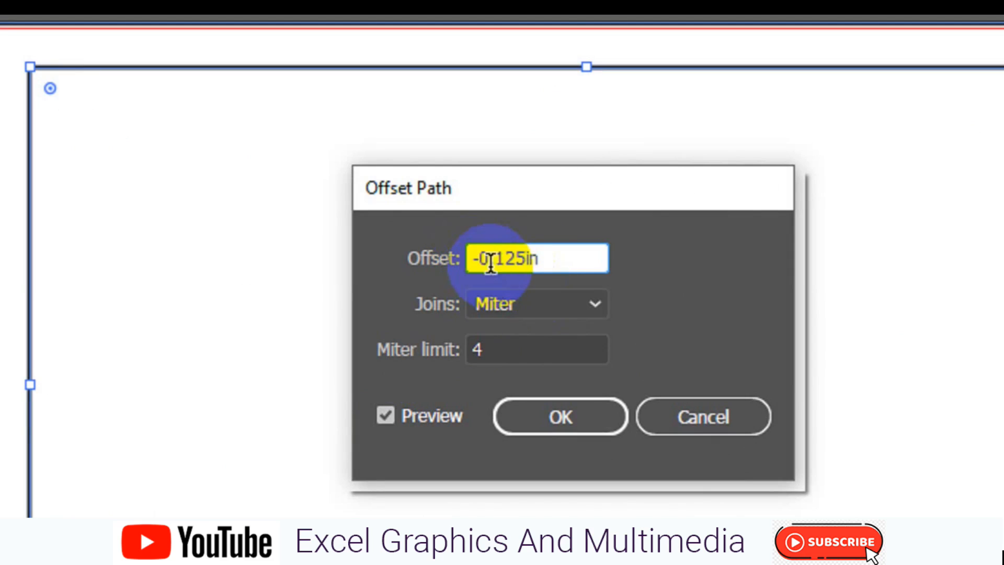
left_click(386, 415)
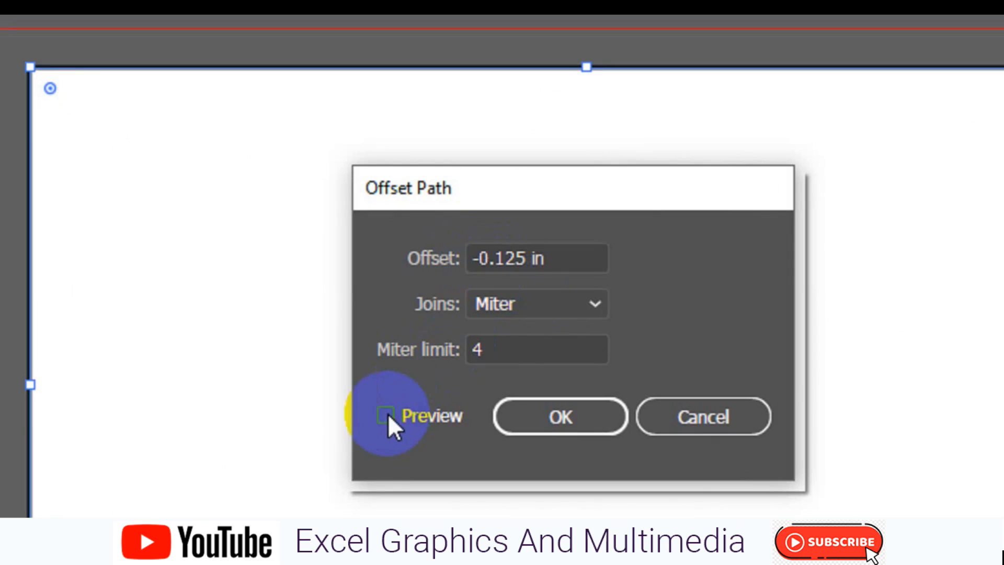
left_click(387, 416)
left_click(537, 413)
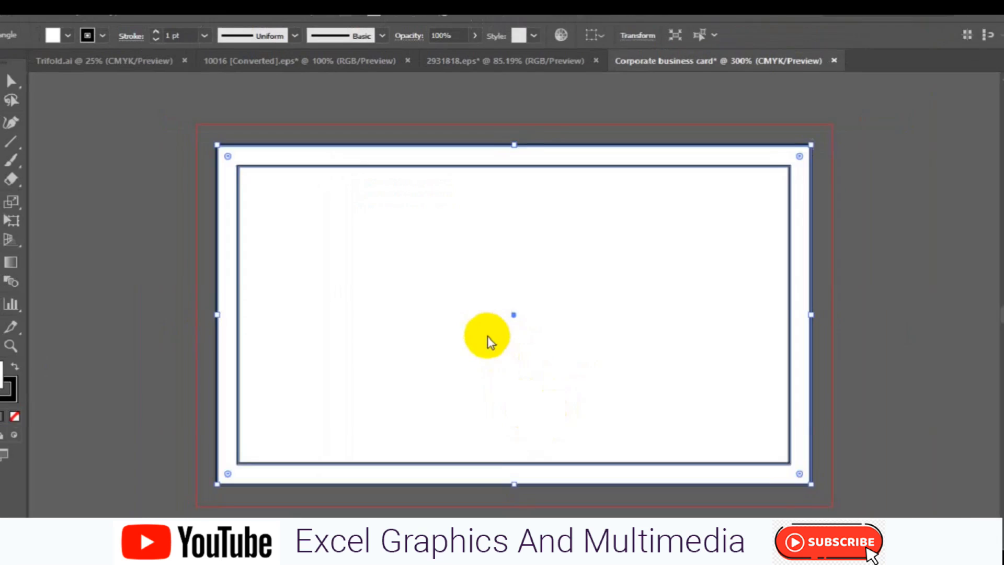
Turn the inset rectangle into a guide and deselect everything
right_click(536, 416)
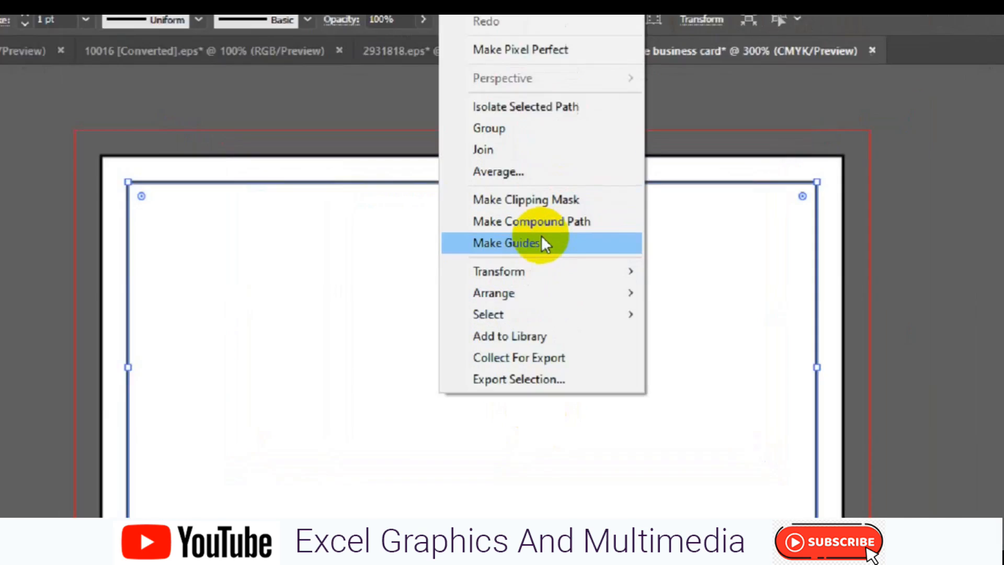
left_click(544, 244)
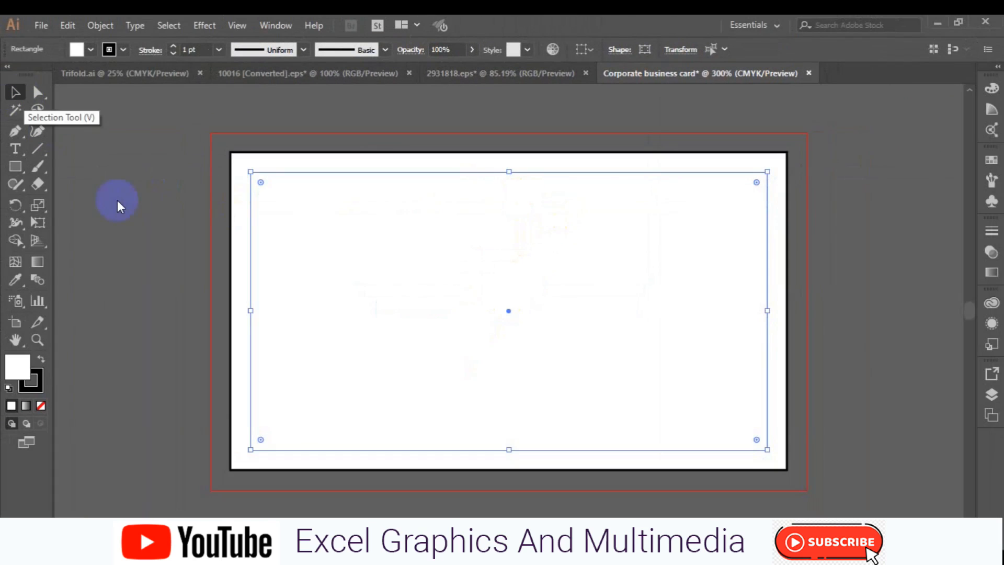
left_click(165, 282)
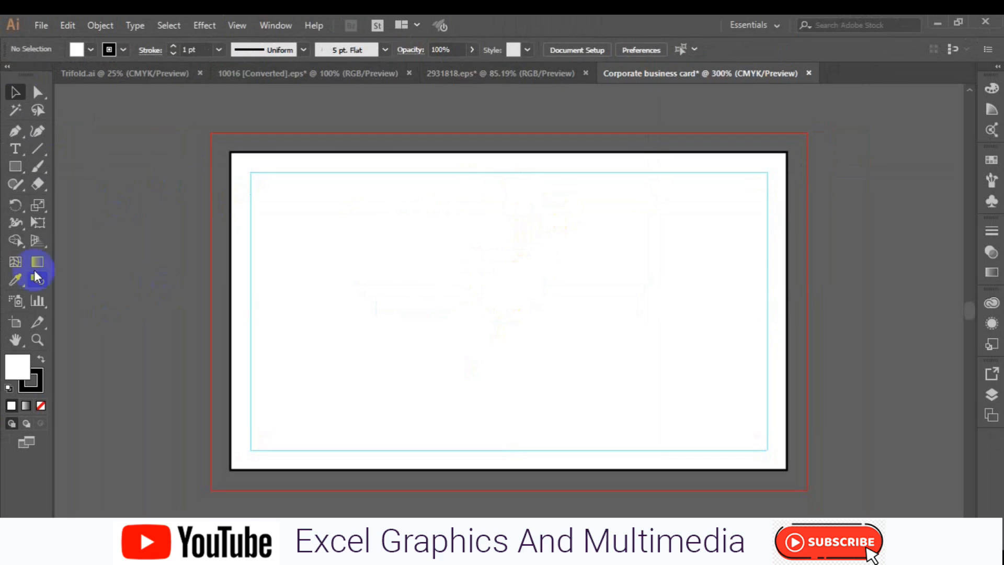
Switch to the Pen tool and set the fill to none
left_click(15, 130)
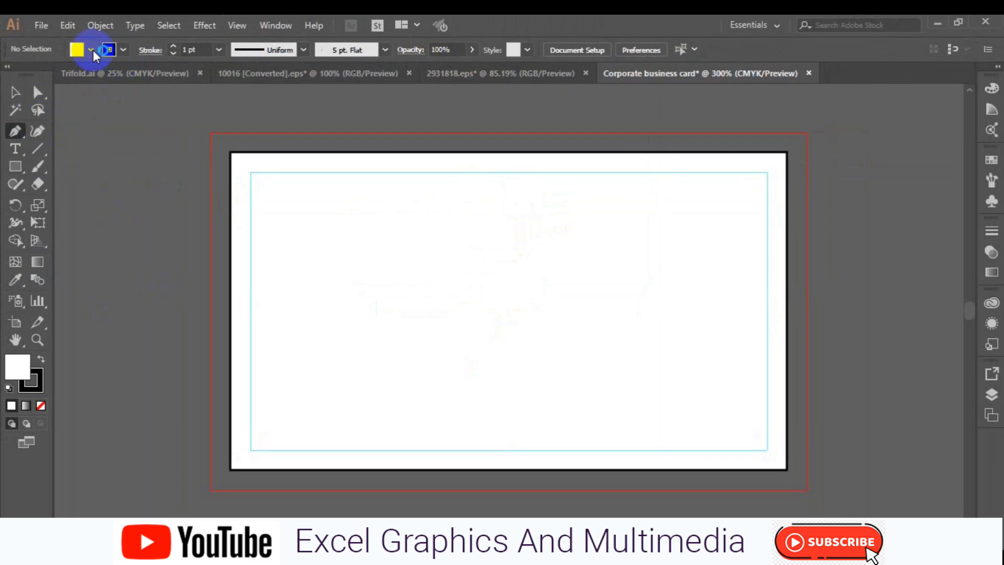
left_click(91, 49)
left_click(9, 74)
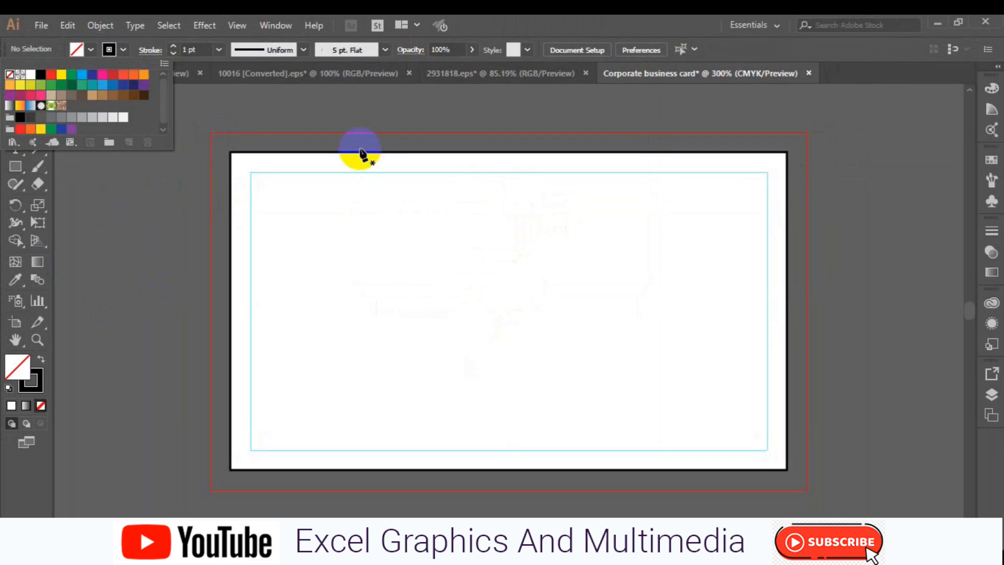
left_click(517, 149)
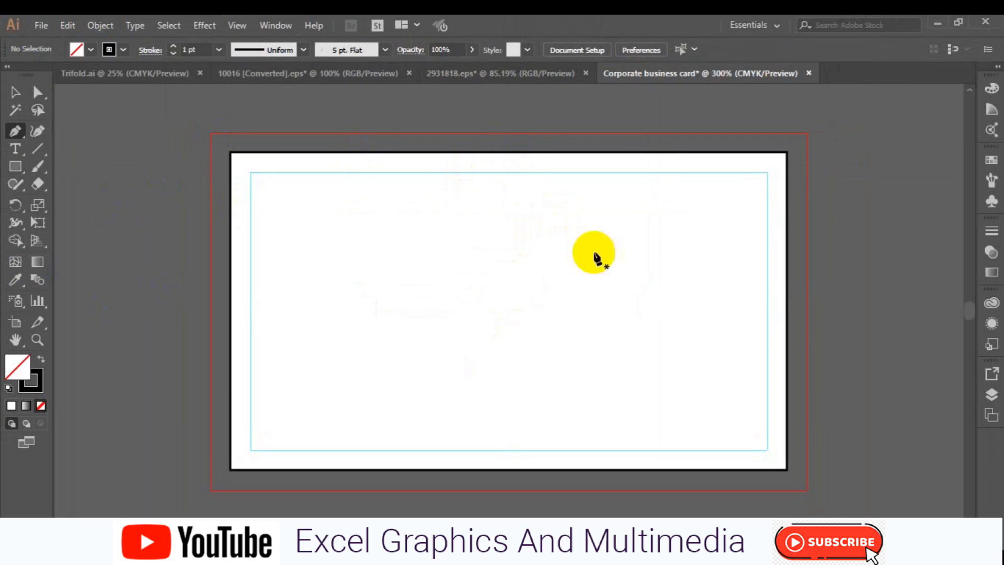
Draw a diagonal line from the top bleed edge to the bottom bleed edge, nudged slightly left
left_click(466, 141)
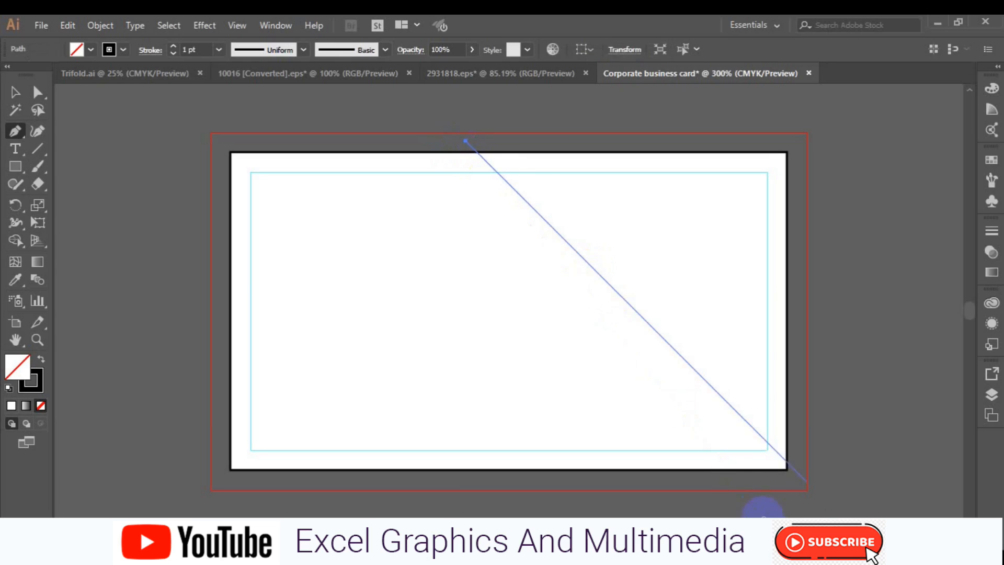
left_click(738, 492)
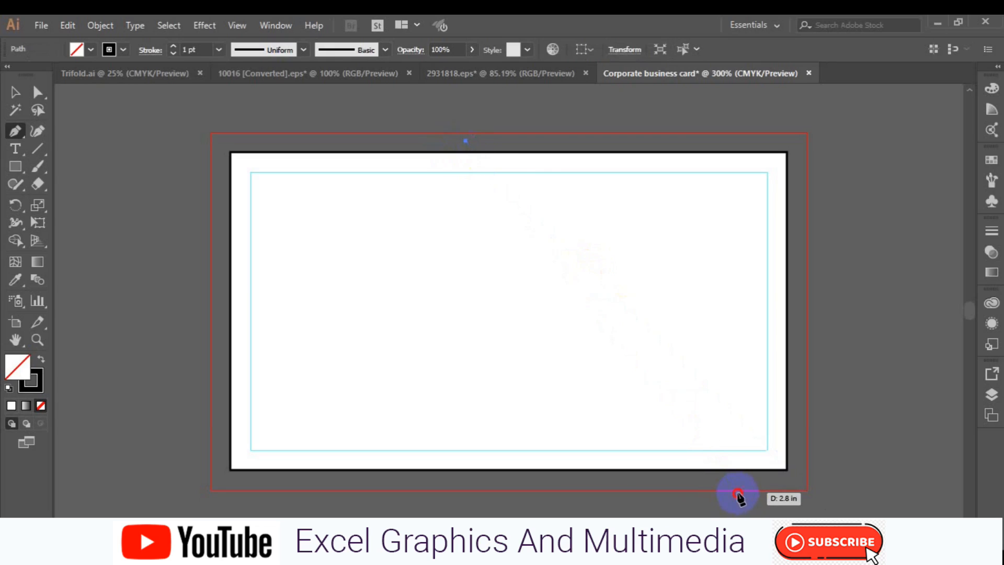
key("Escape")
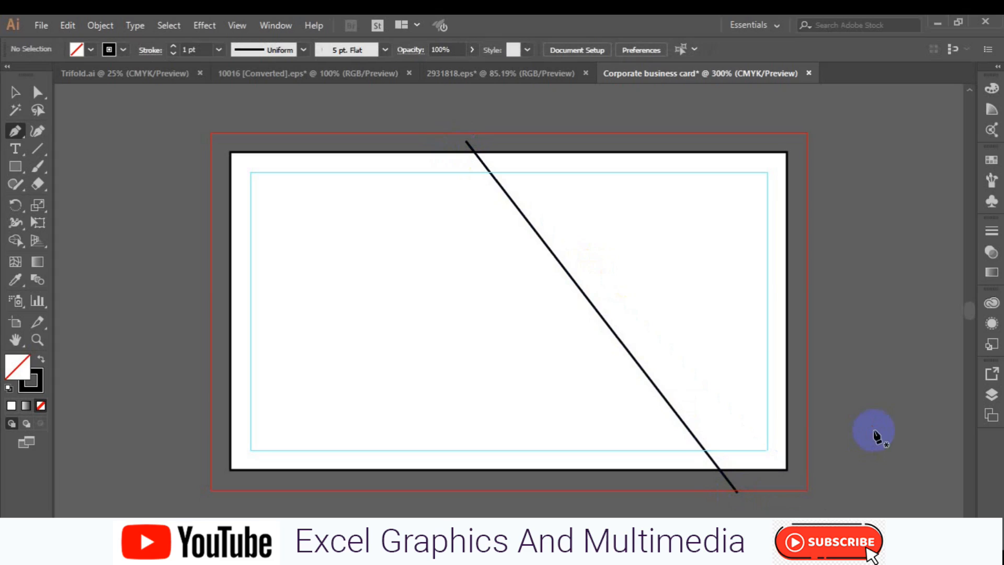
left_click(15, 92)
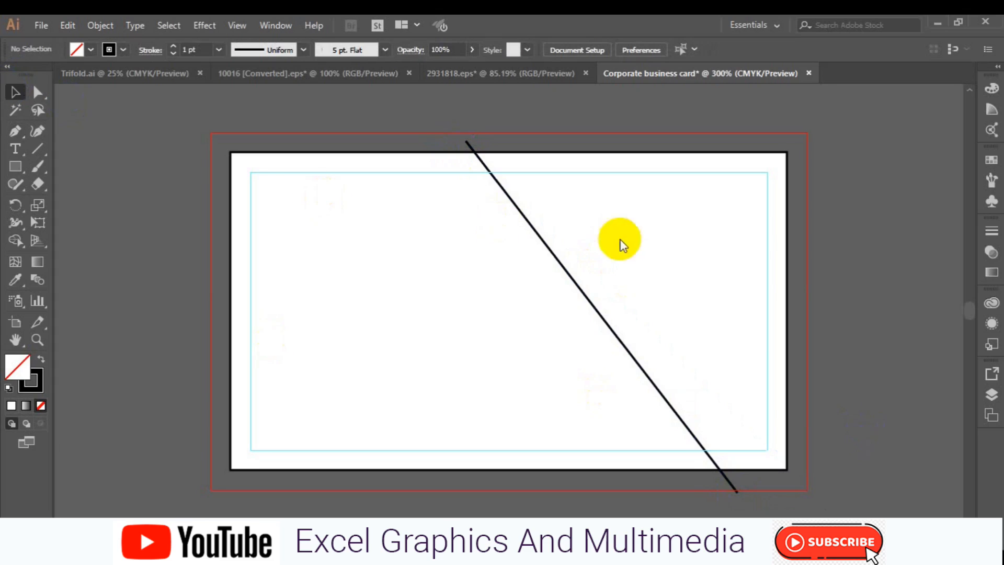
left_click_drag(594, 307, 581, 310)
left_click(140, 328)
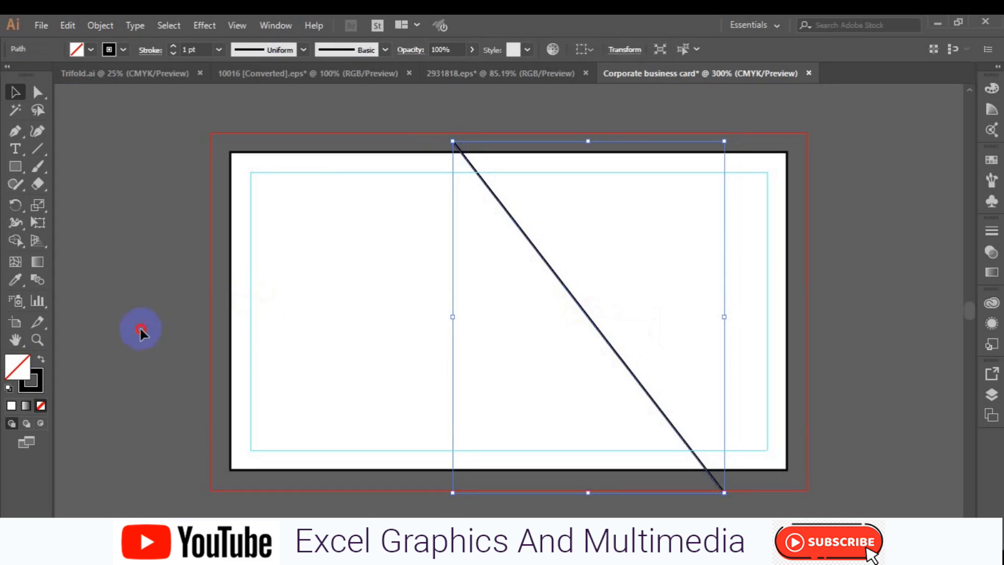
left_click(16, 168)
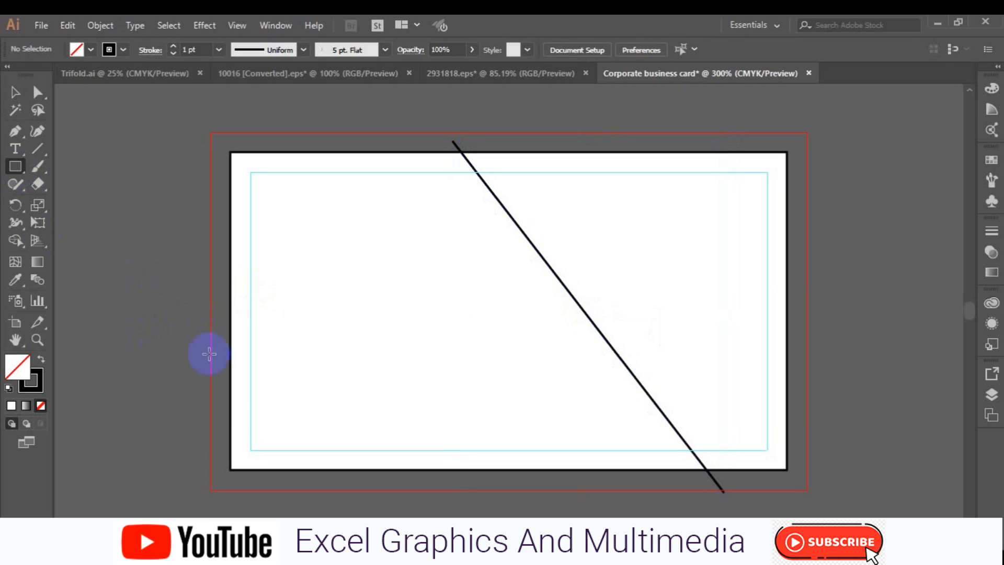
Draw a 2.9 × 0.25 in bar from the card's left edge with a 0.5 pt stroke
mouse_move(235, 386)
left_mouse_down()
mouse_move(230, 392)
mouse_move(491, 425)
mouse_move(623, 417)
mouse_move(654, 434)
mouse_move(691, 432)
left_mouse_up()
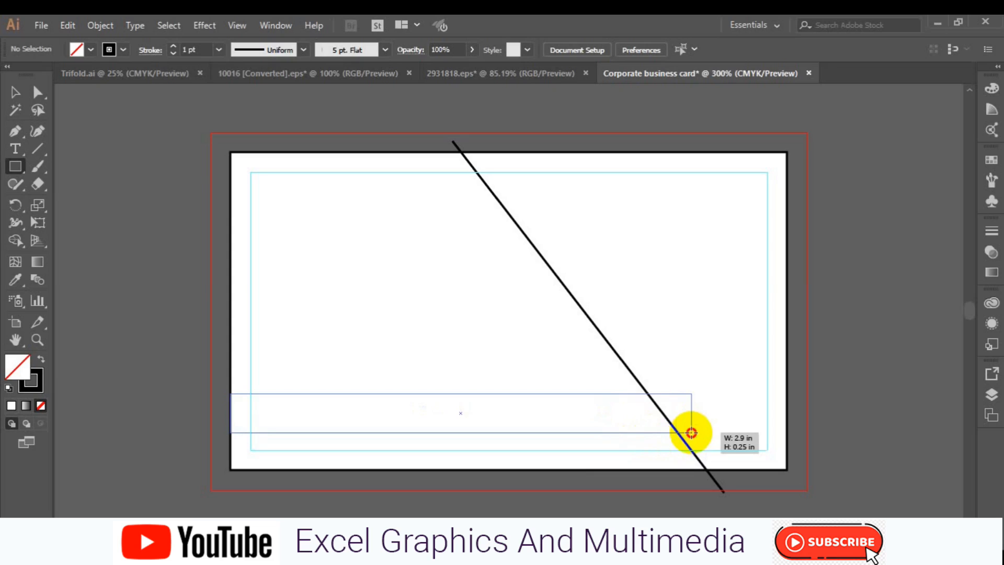
left_click_drag(691, 432, 691, 431)
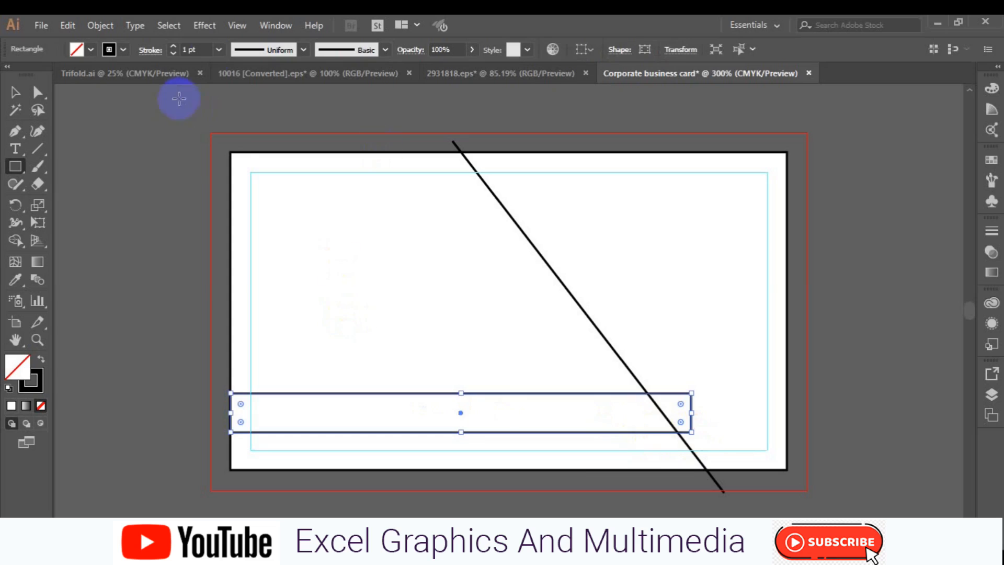
left_click(220, 50)
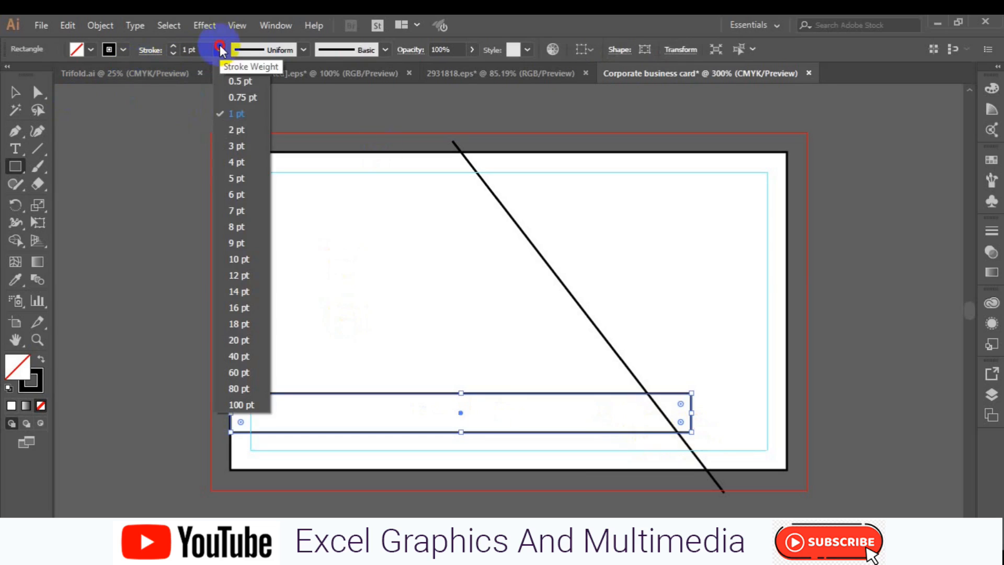
left_click(233, 75)
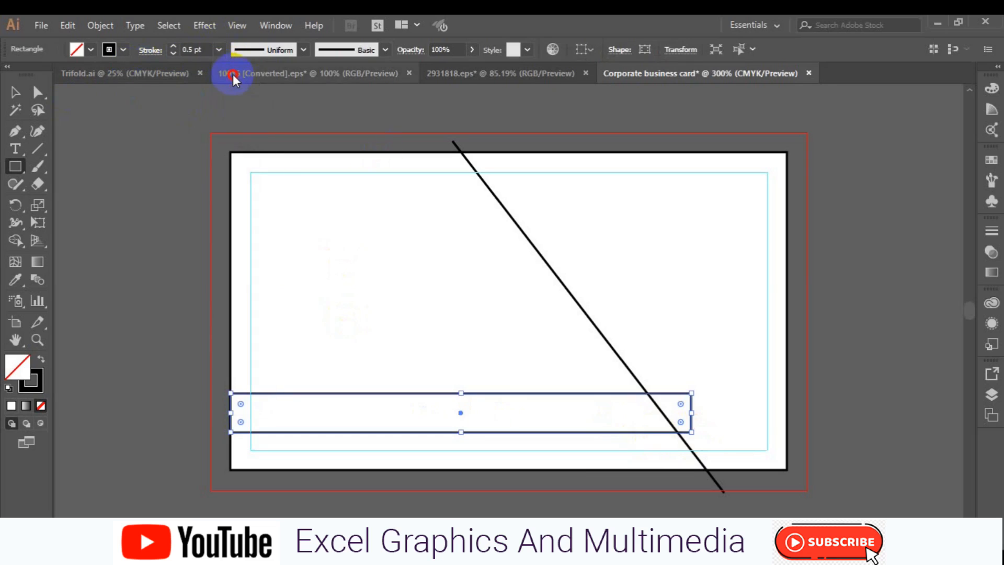
left_click(11, 94)
left_click(135, 222)
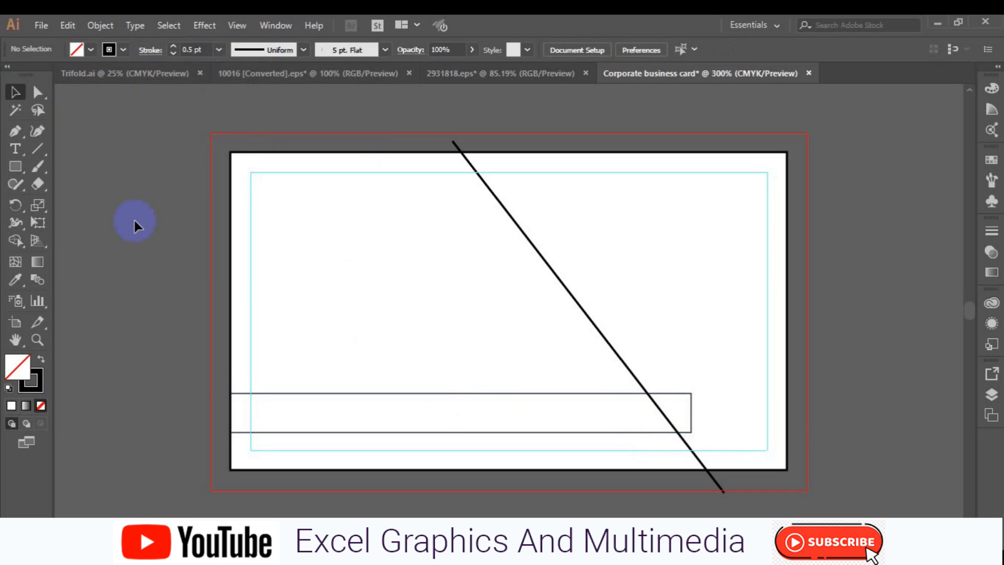
Draw a short test line crossing the bottom bar
left_click(14, 134)
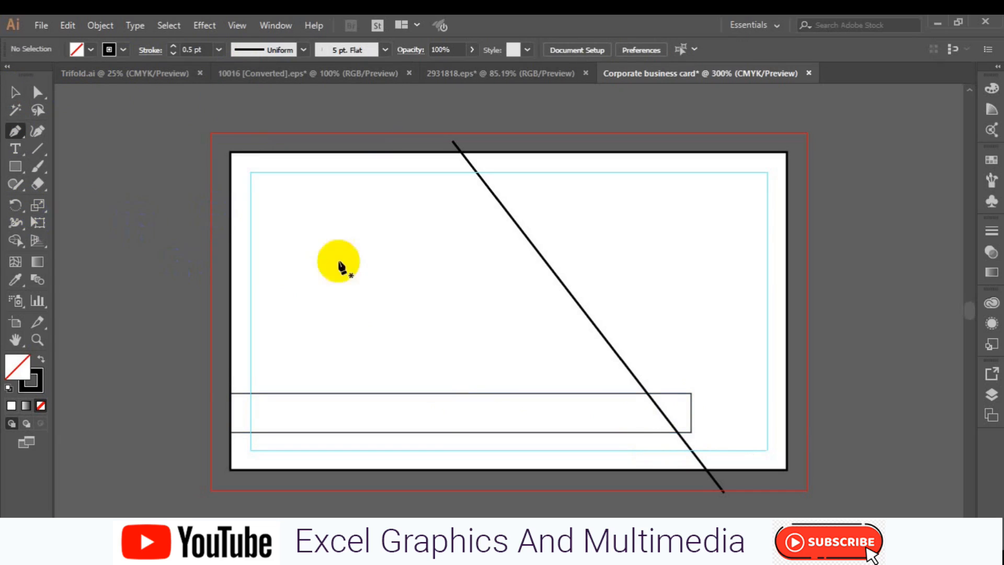
left_click(577, 381)
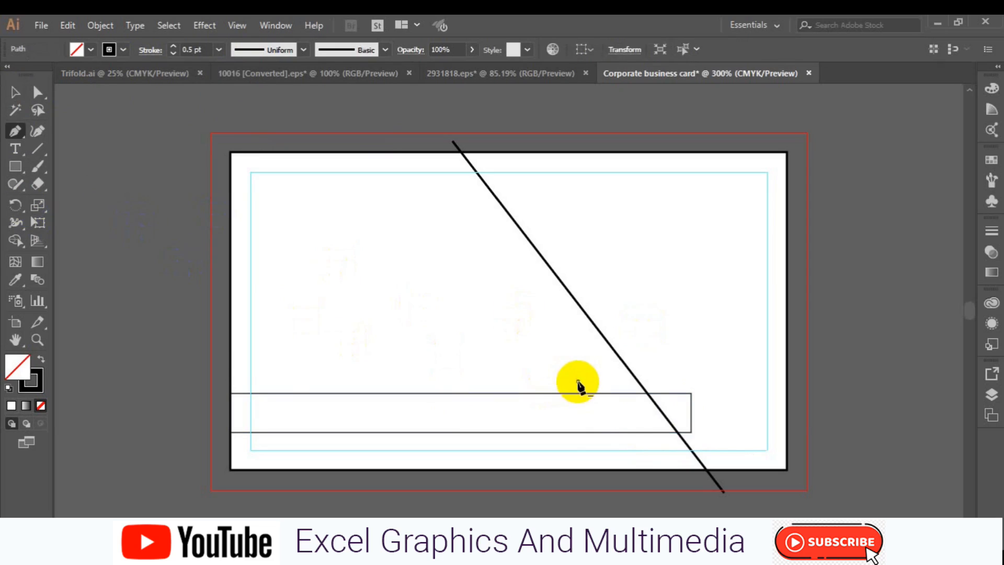
left_click(638, 443)
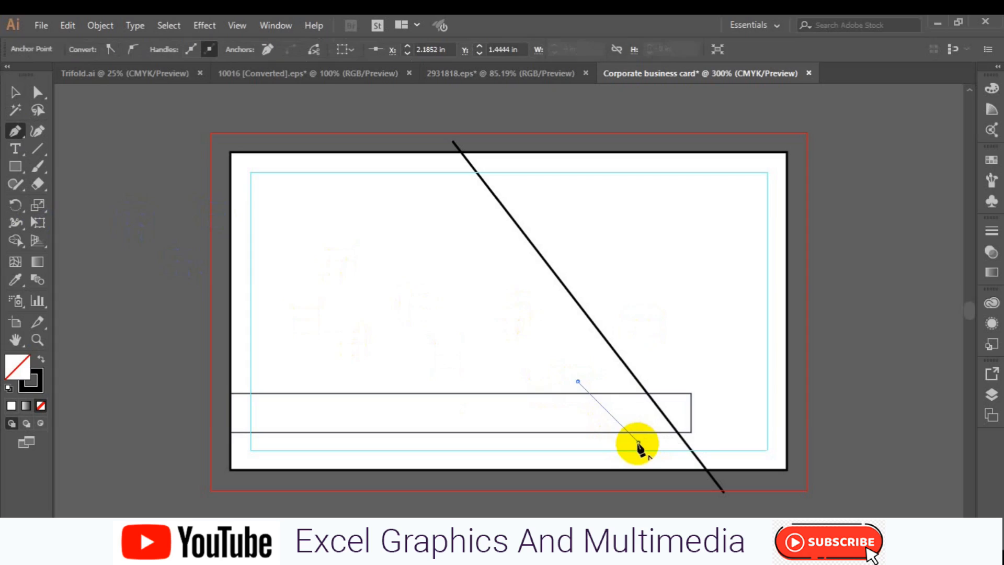
left_click(822, 444, "ctrl")
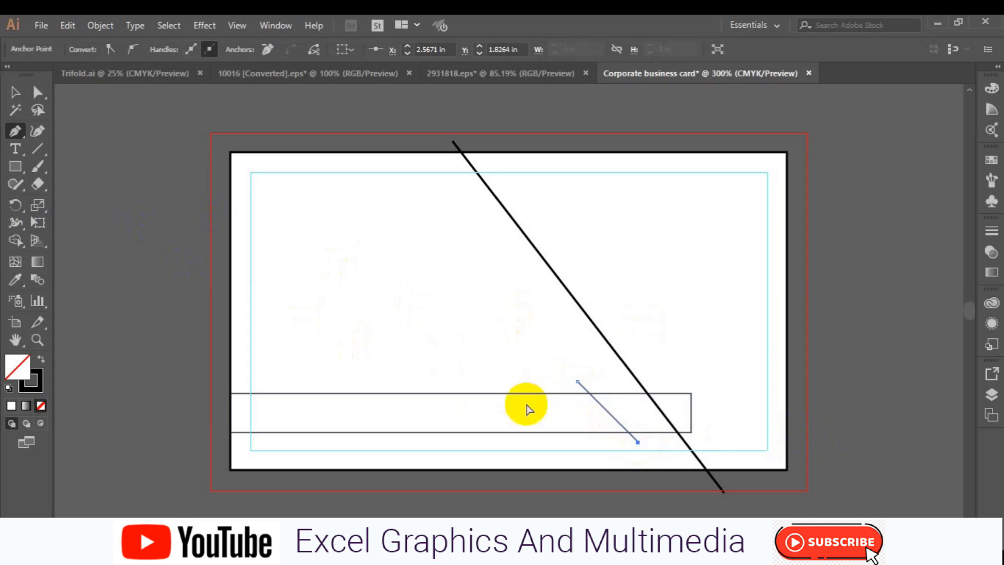
Delete the long diagonal line and select the short test line
left_click(13, 94)
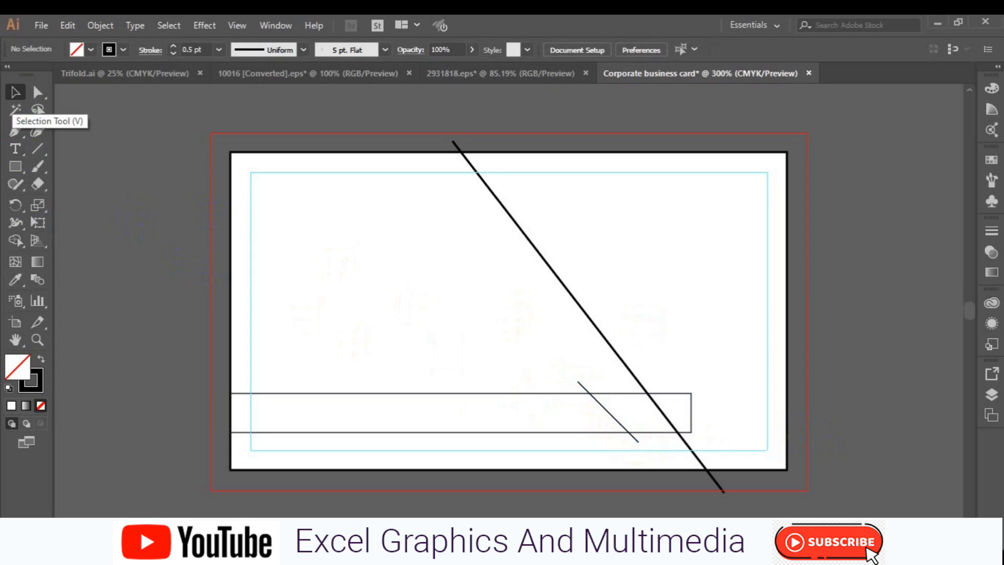
left_click(574, 302)
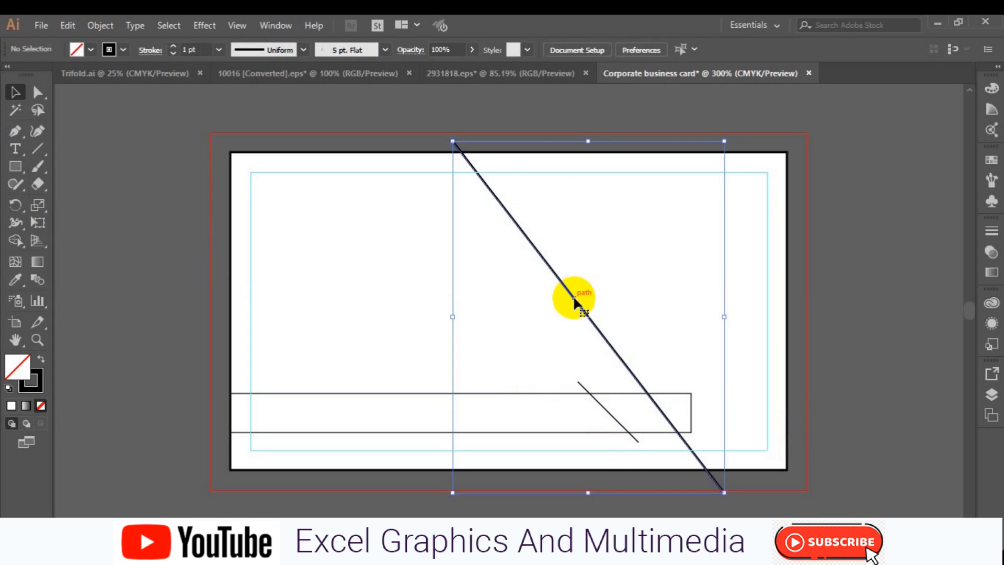
key("Delete")
left_click(610, 419)
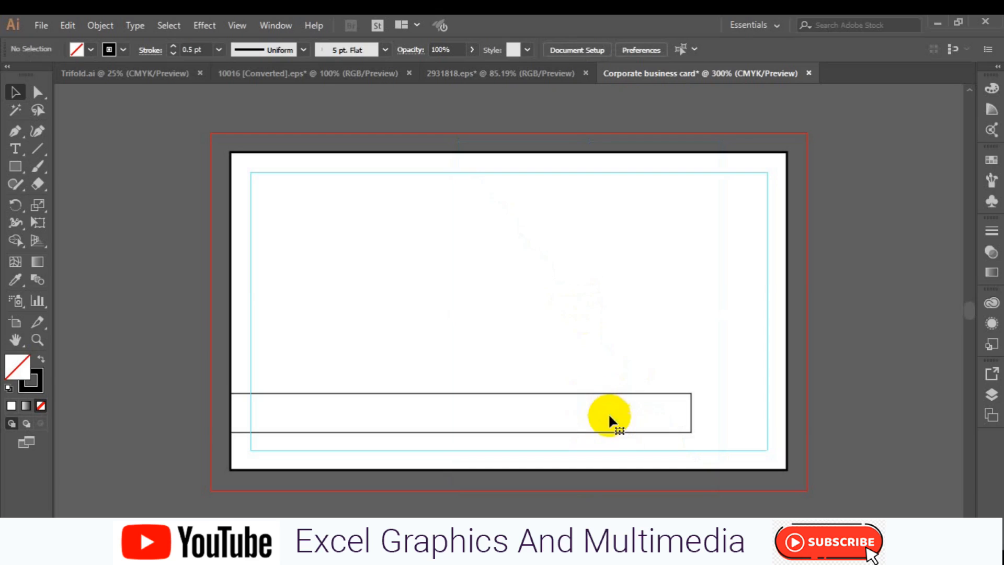
left_click(15, 166)
Draw a large rectangle over the card's right half and rotate it 45° into a diamond
left_click_drag(488, 133, 850, 489)
left_click(15, 92)
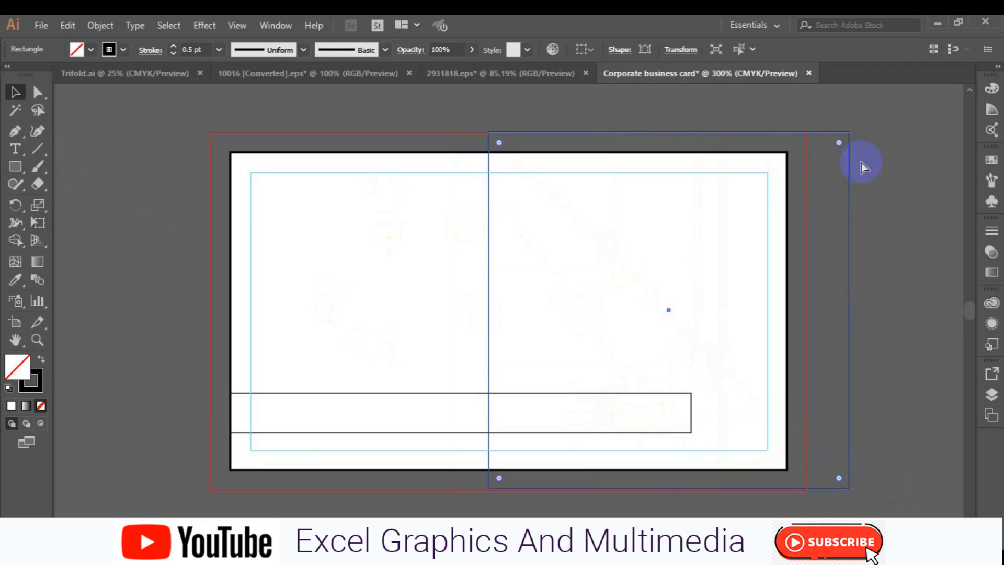
key("ctrl+minus")
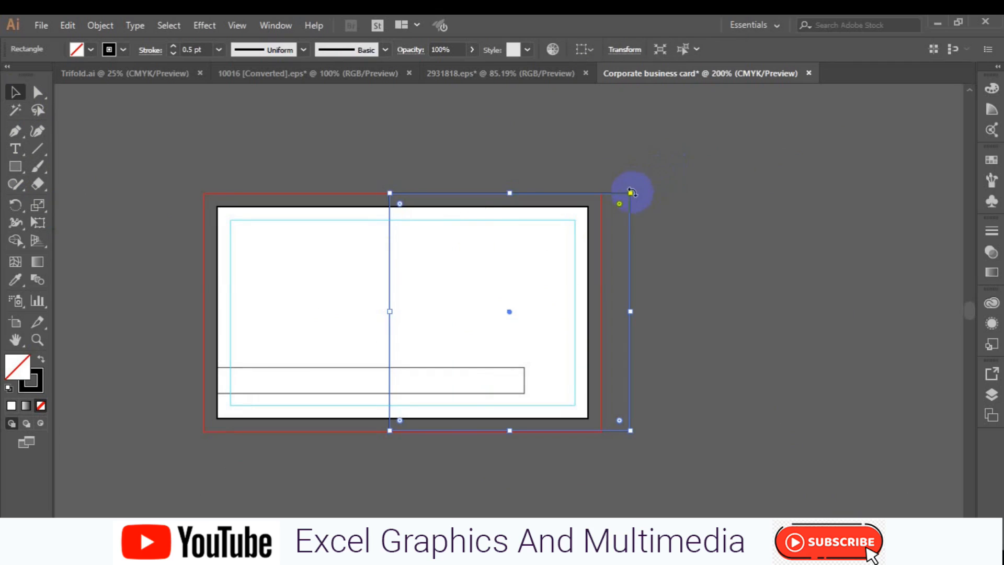
left_click_drag(631, 183, 509, 157)
left_click(684, 324)
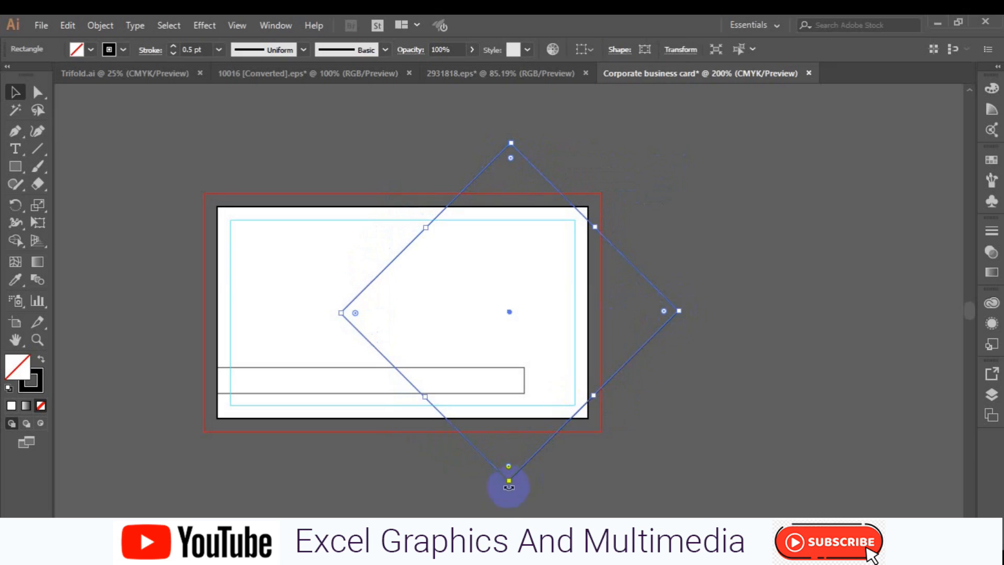
left_click_drag(570, 312, 675, 260)
Undo the stray background move and enlarge the diamond to about 2.98 × 3.03 in
key("ctrl+z")
left_click(653, 341)
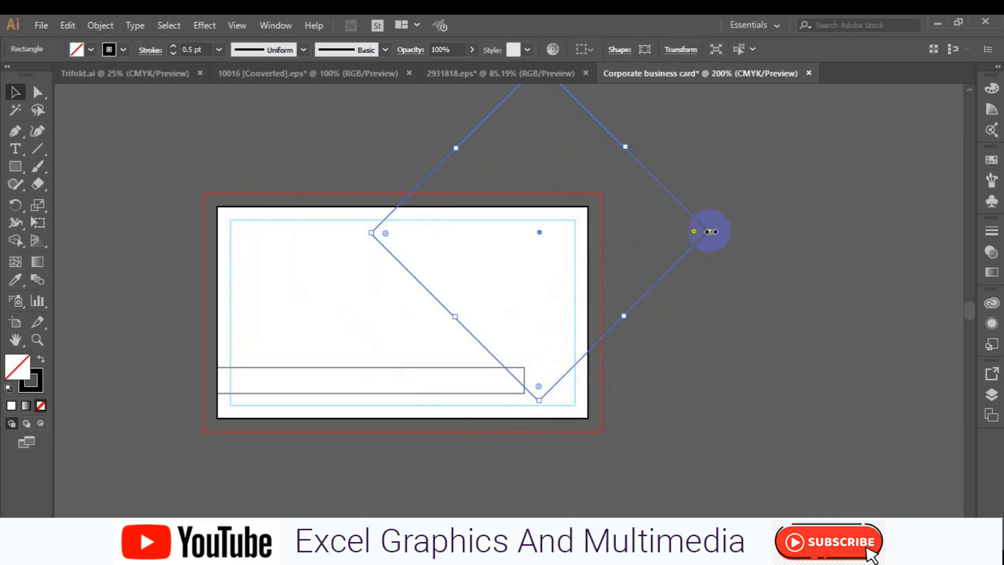
left_click_drag(741, 254, 770, 272)
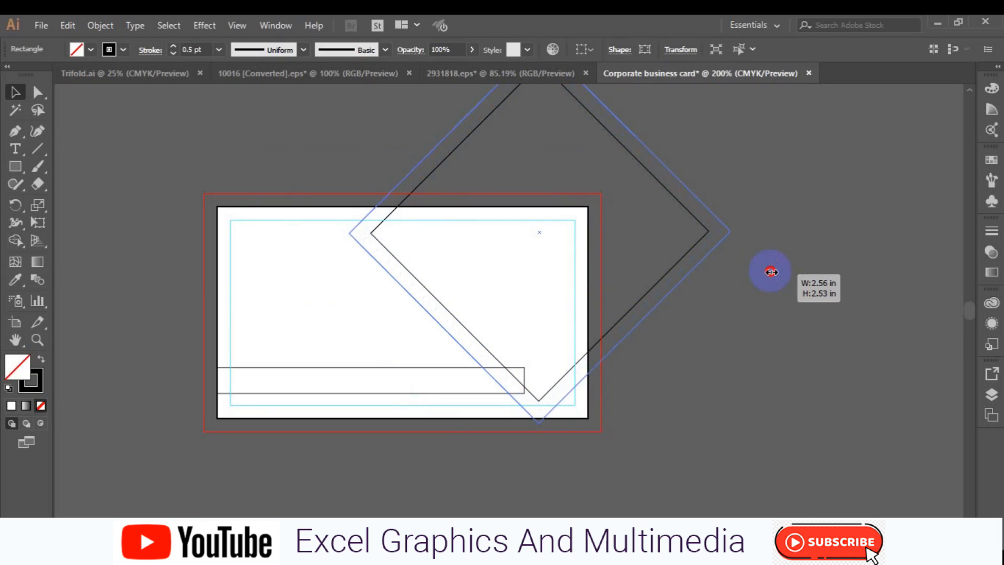
left_click_drag(770, 271, 769, 271)
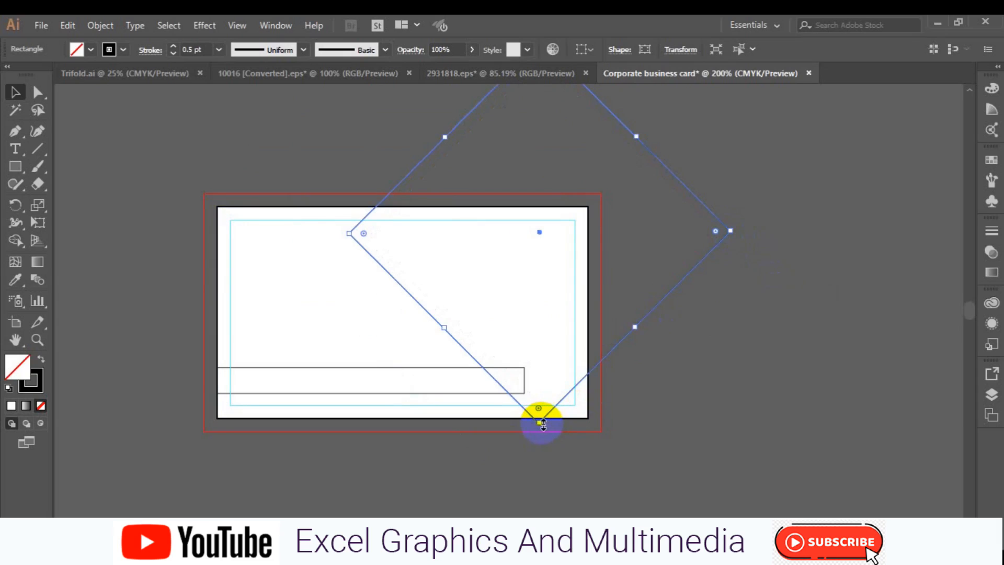
left_click_drag(543, 425, 577, 460)
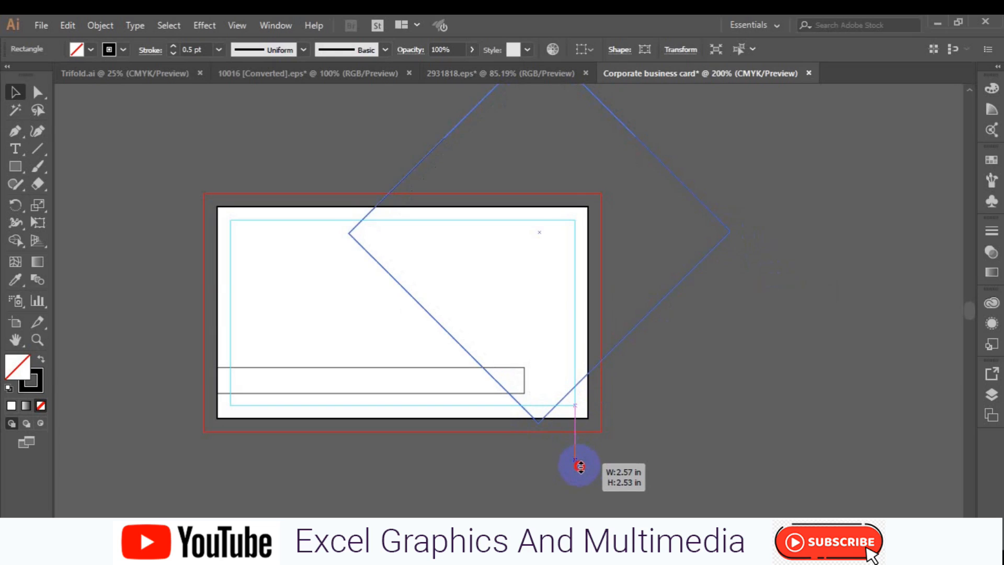
left_click_drag(580, 466, 580, 466)
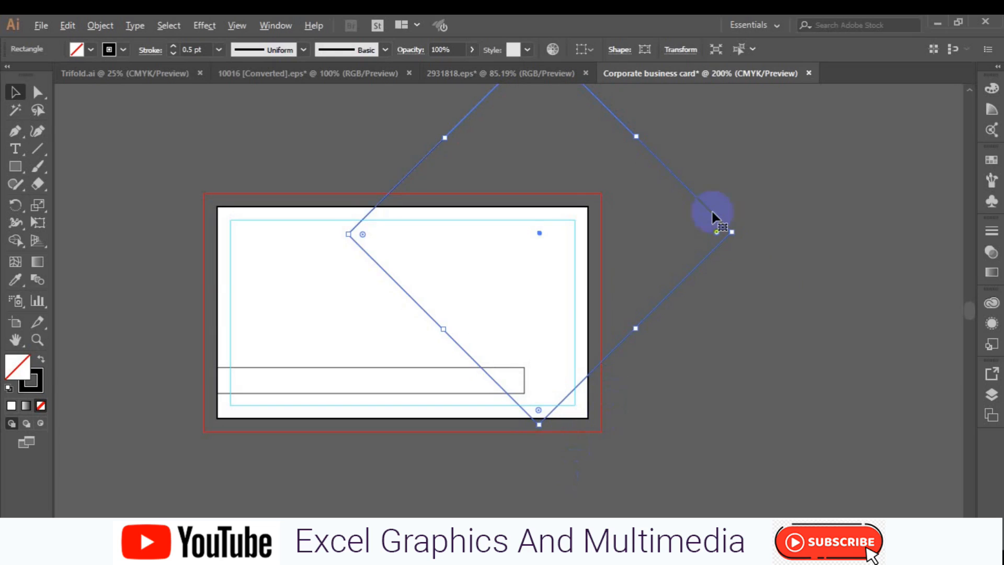
left_click_drag(733, 234, 770, 257)
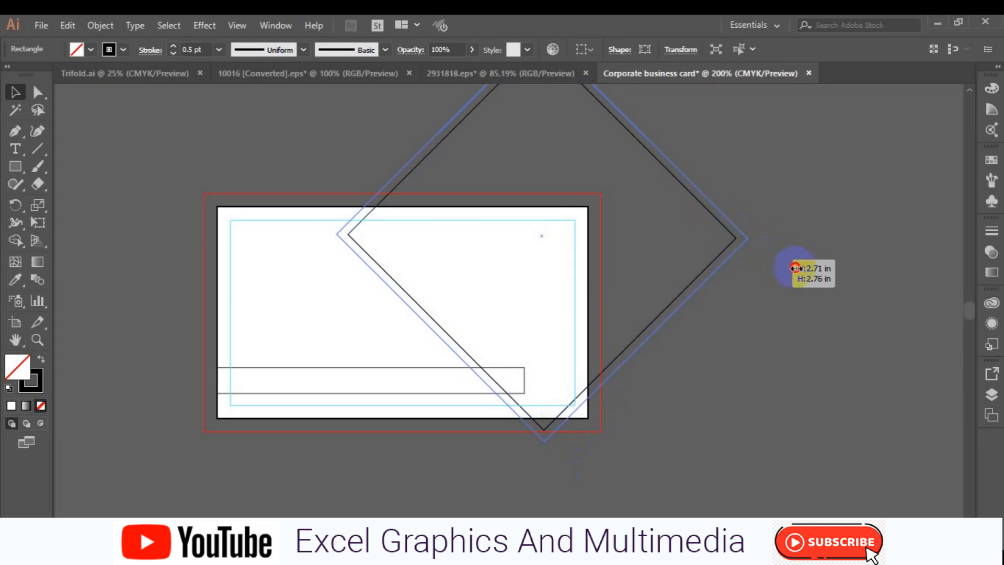
left_click_drag(798, 269, 798, 269)
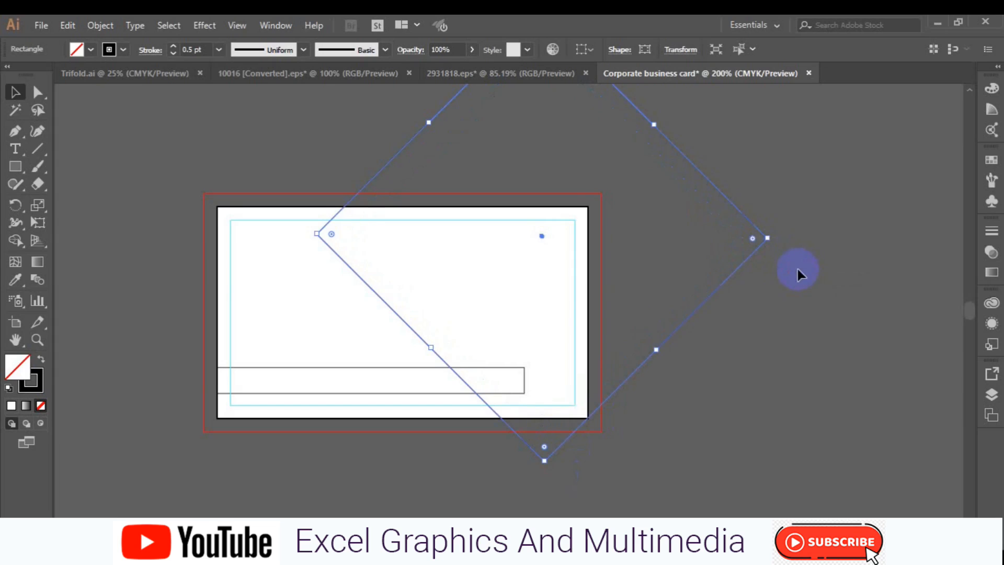
Move the diamond so its left corner sits on the card's top edge
left_click_drag(542, 235, 590, 212)
left_click_drag(599, 209, 588, 209)
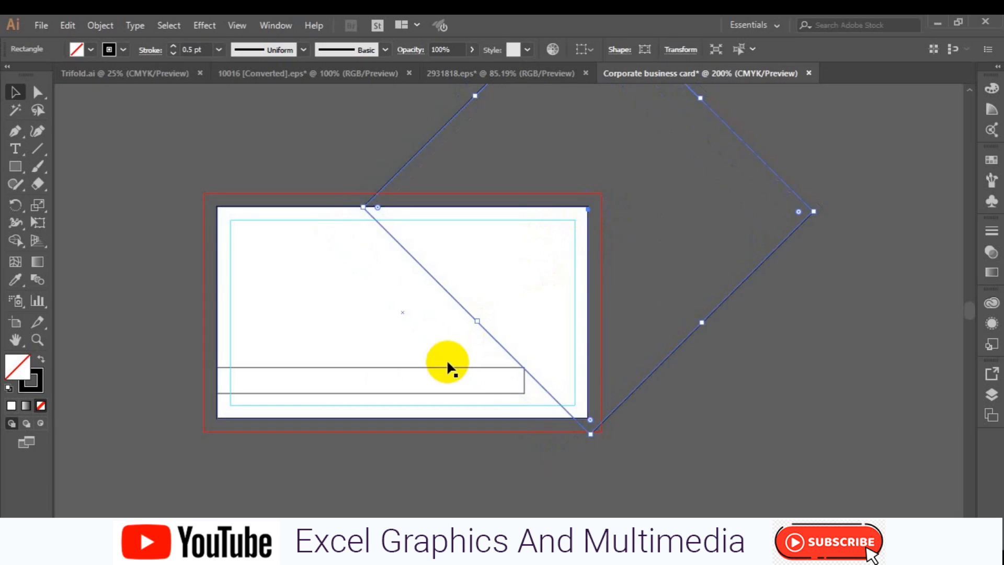
left_click(446, 366)
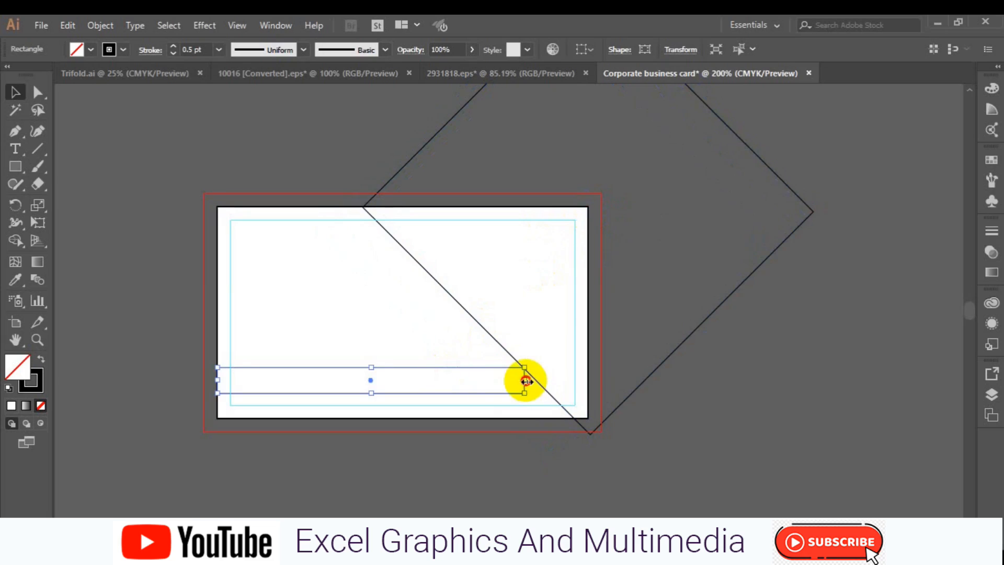
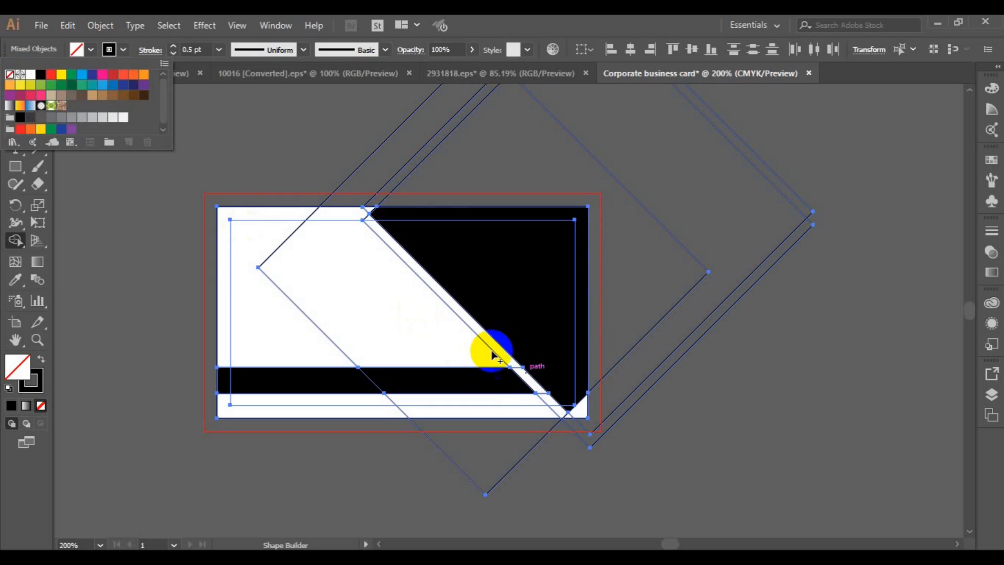
Set the stroke to None and the fill to black
left_click(124, 50)
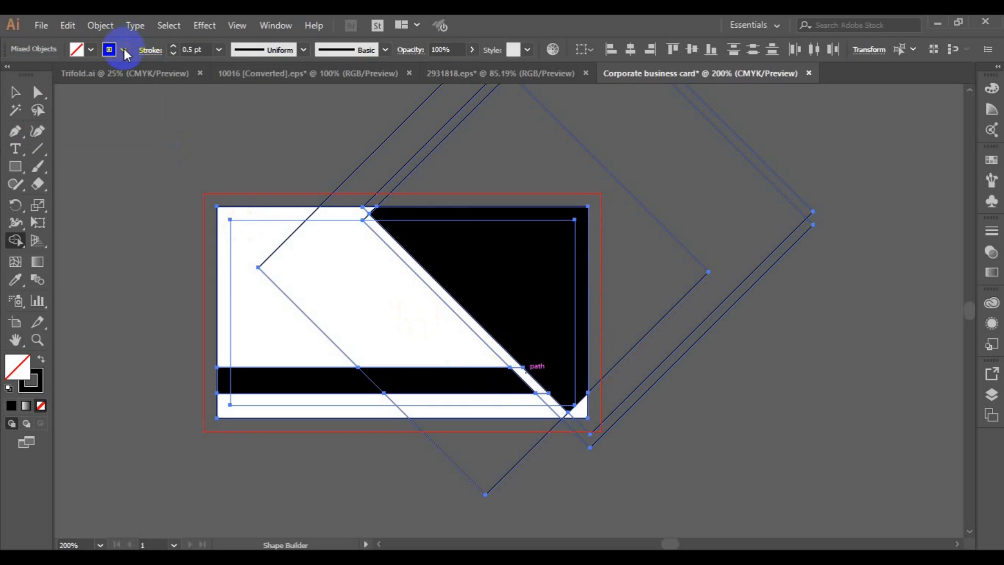
left_click(125, 50)
left_click(11, 74)
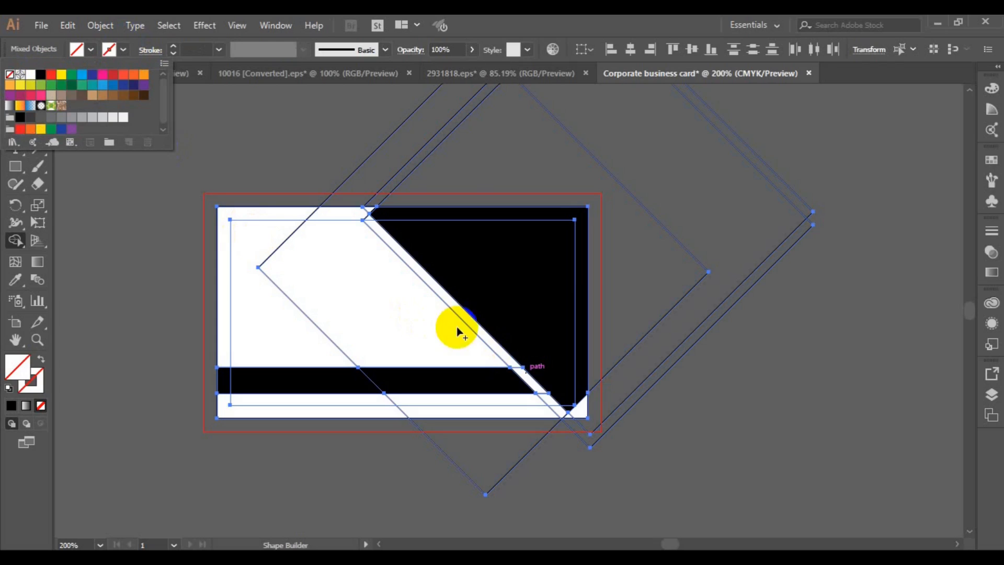
left_click(480, 335)
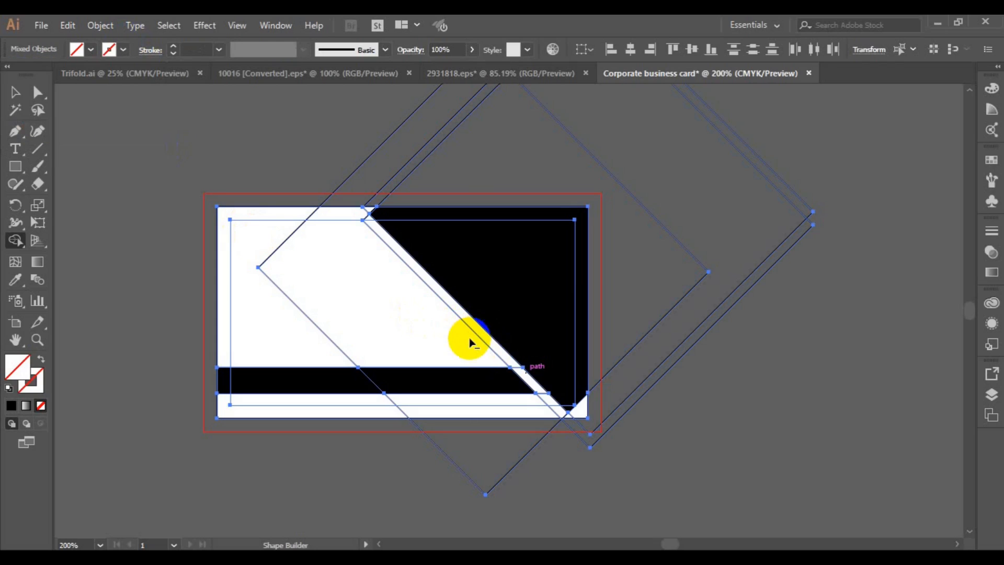
left_click(91, 50)
left_click(41, 74)
left_click(369, 214)
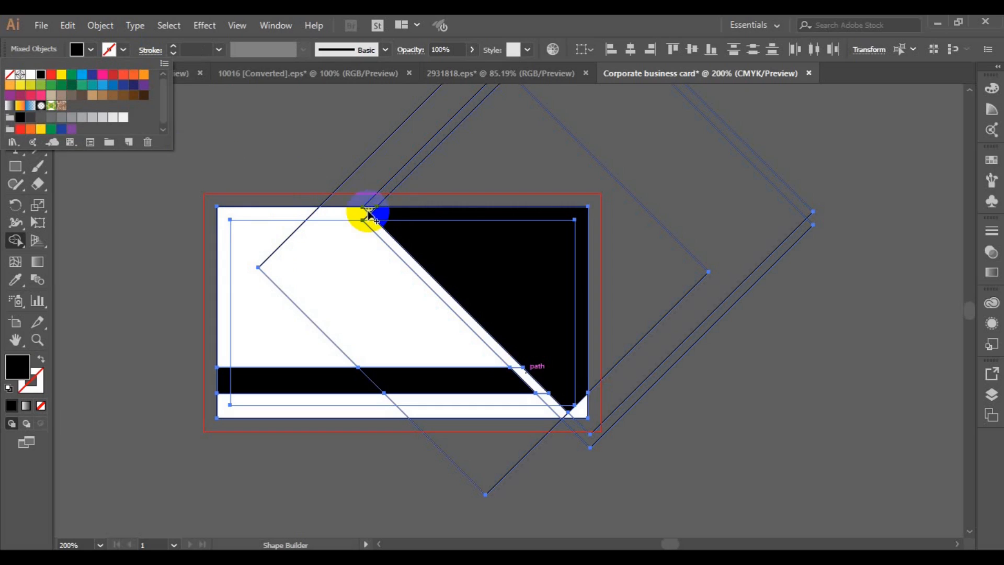
left_click(375, 216)
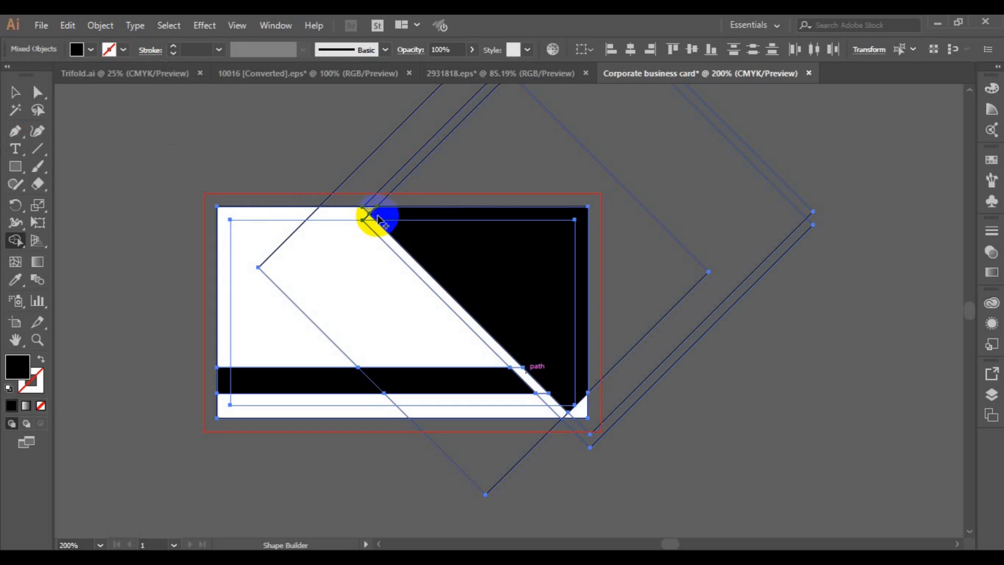
Use Shape Builder to merge the top notch and bottom-right white corner into the black area
left_click(370, 210)
left_click(383, 214)
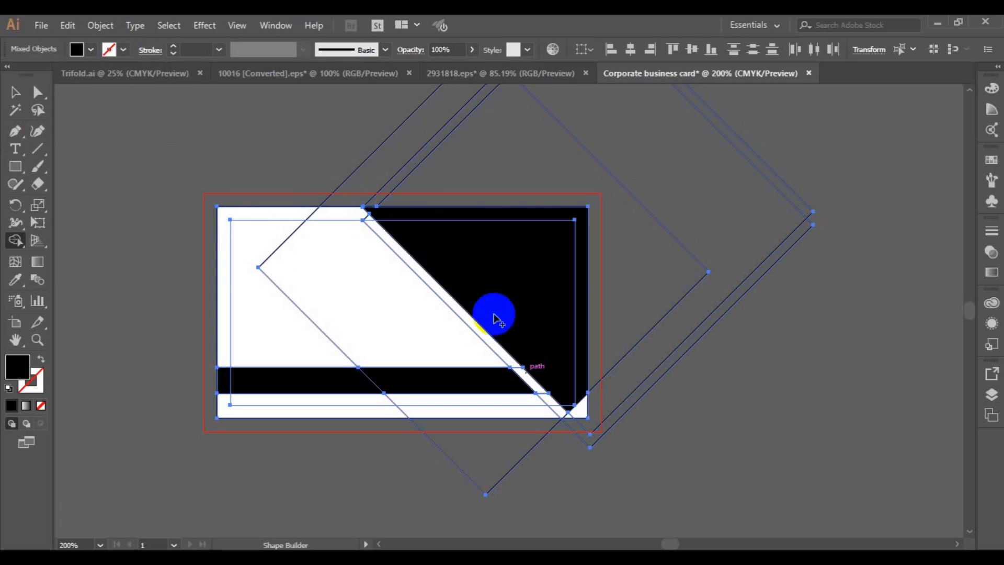
left_click_drag(566, 393, 586, 415)
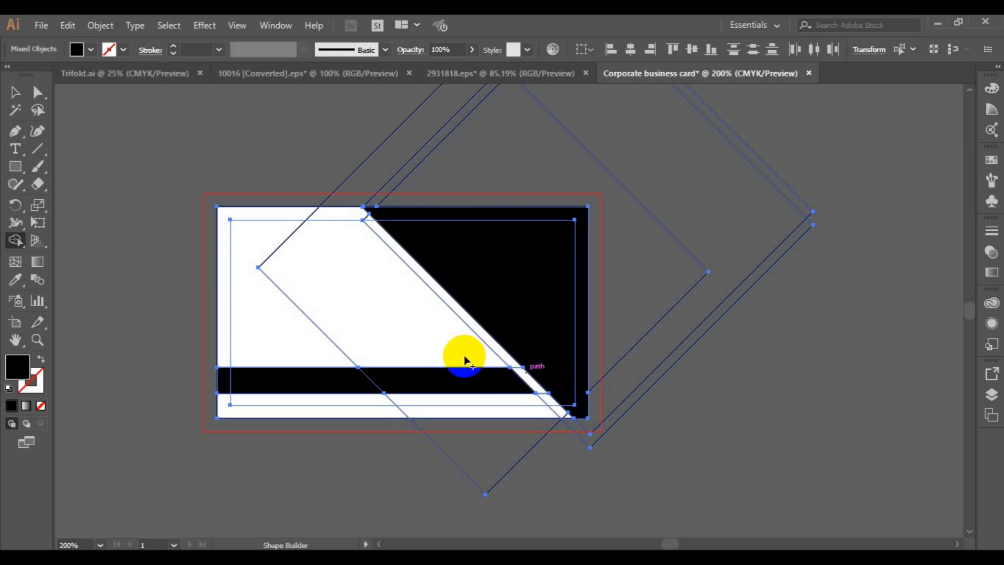
left_click(15, 92)
Delete the three leftover diamond outlines and the white diagonal sliver
left_click_drag(244, 181, 610, 183)
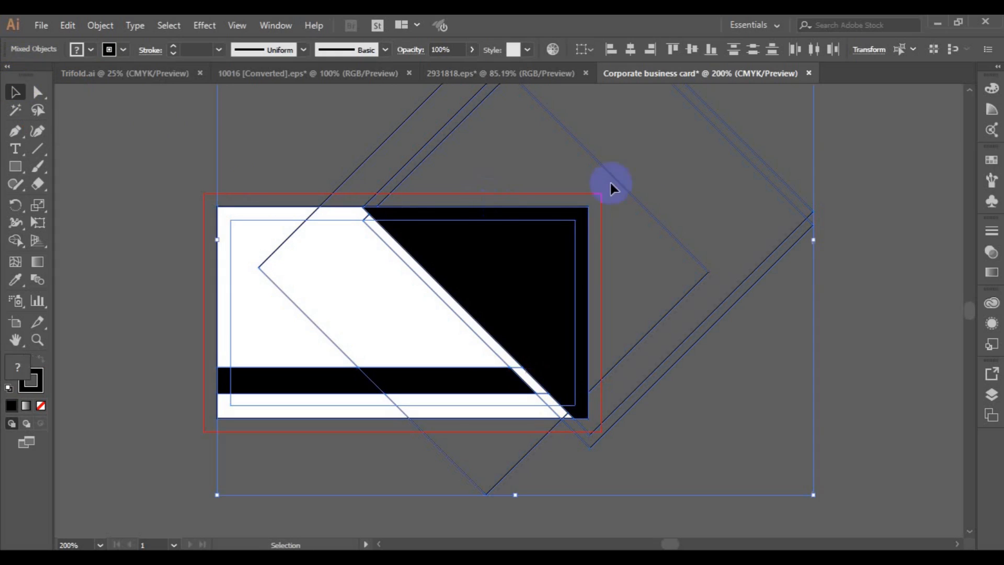
left_click(841, 315)
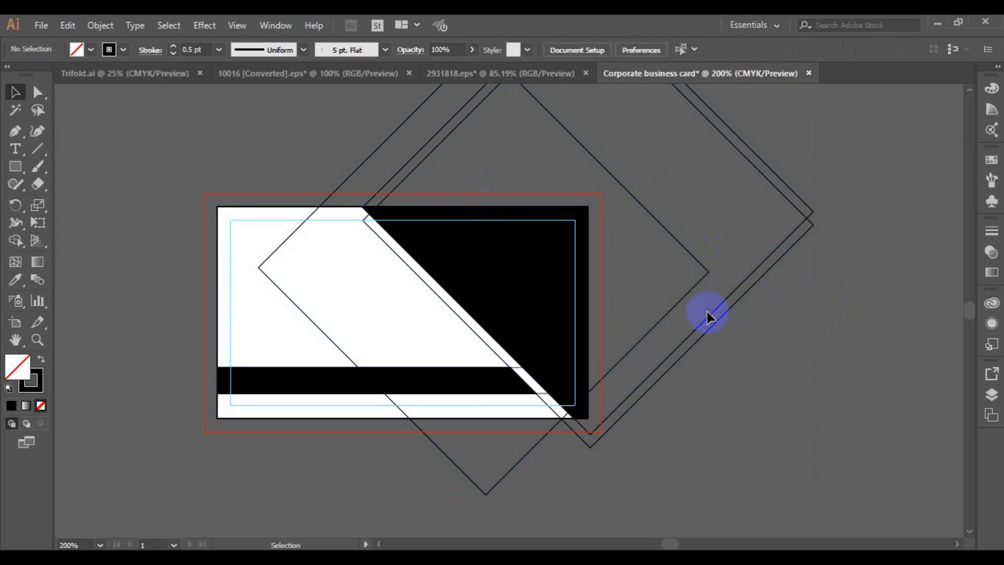
left_click(710, 328)
key("Delete")
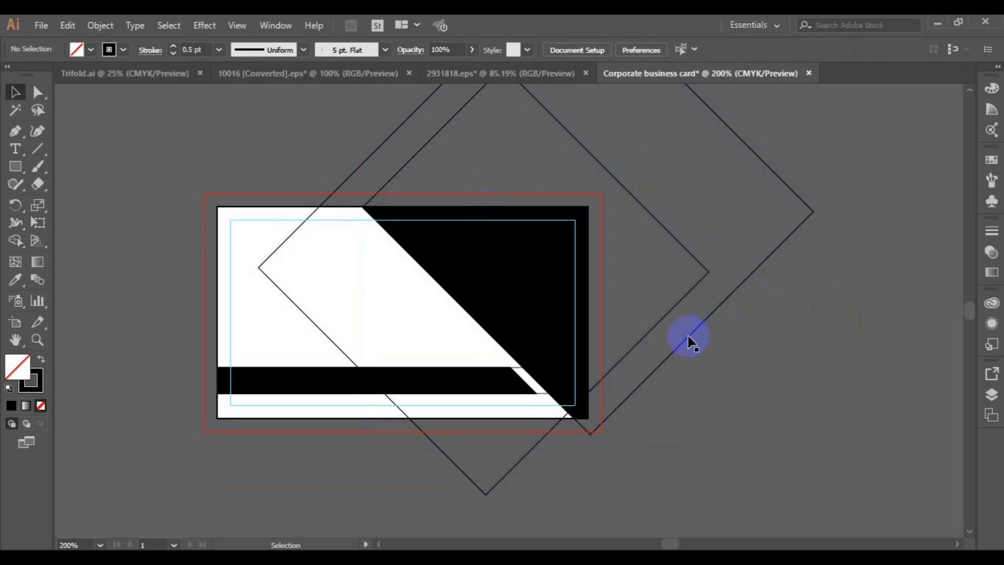
left_click(692, 340)
key("Delete")
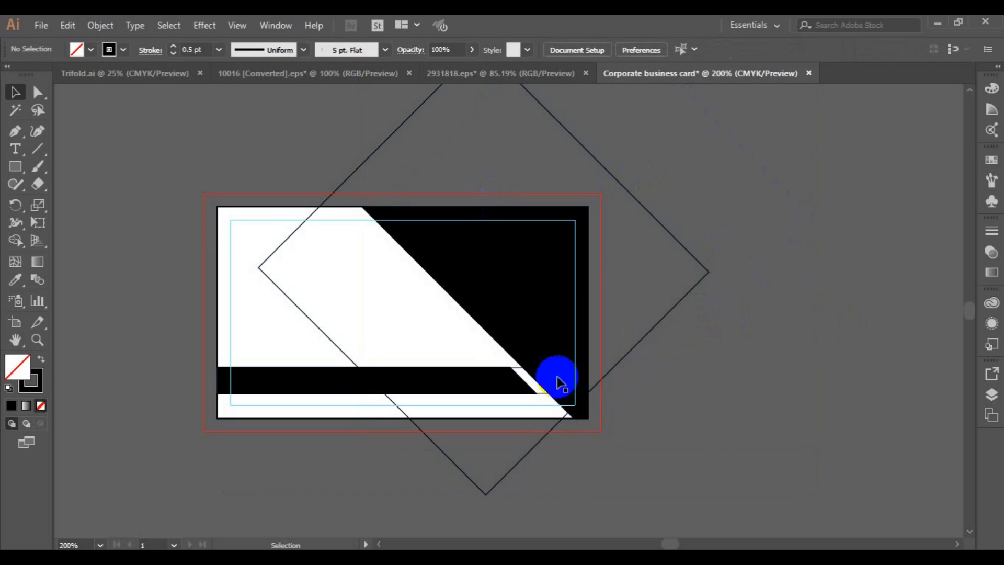
left_click(541, 390)
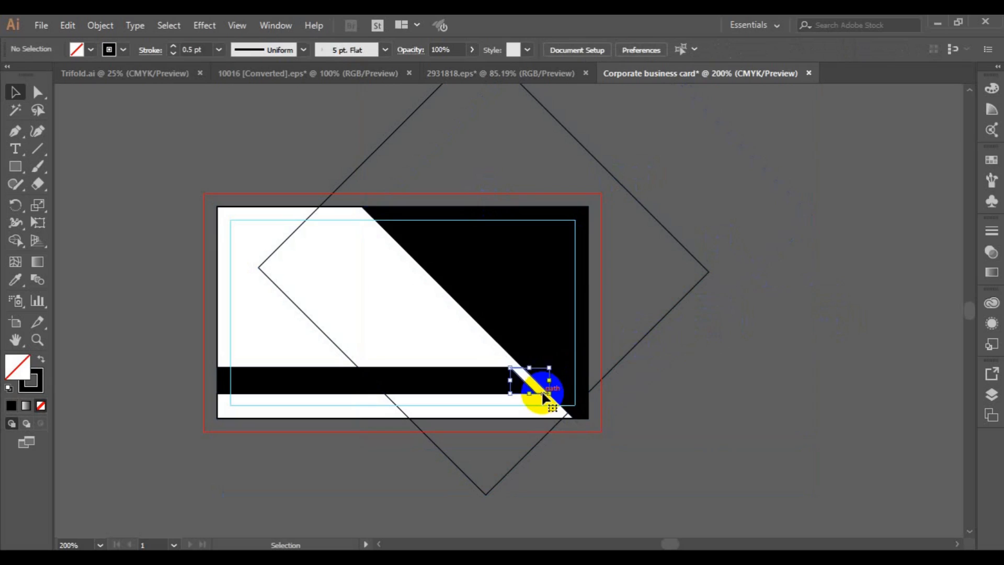
key("Delete")
left_click(648, 340)
key("Delete")
Fill the right section of the bottom band grey with no outline
left_click(255, 285)
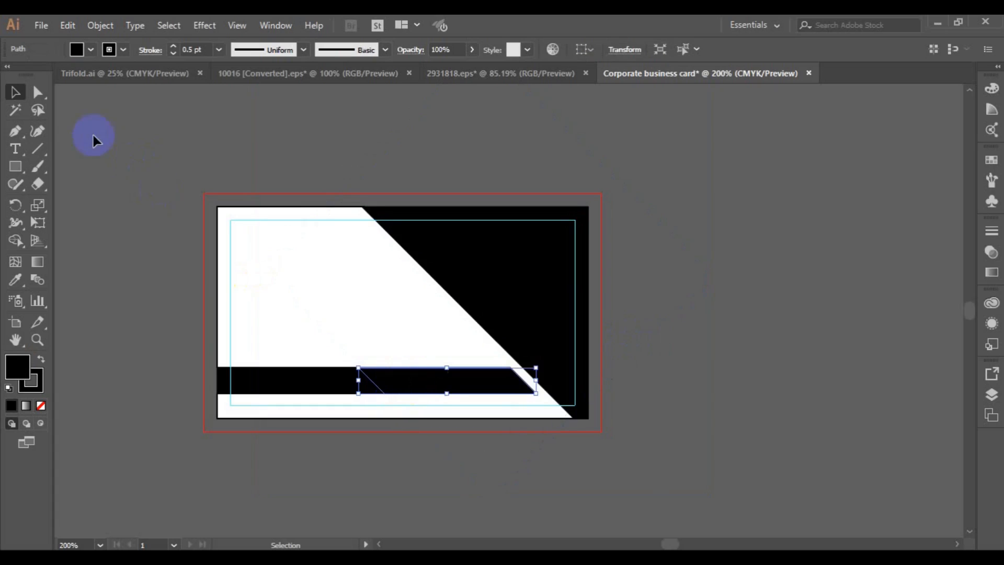
left_click(91, 51)
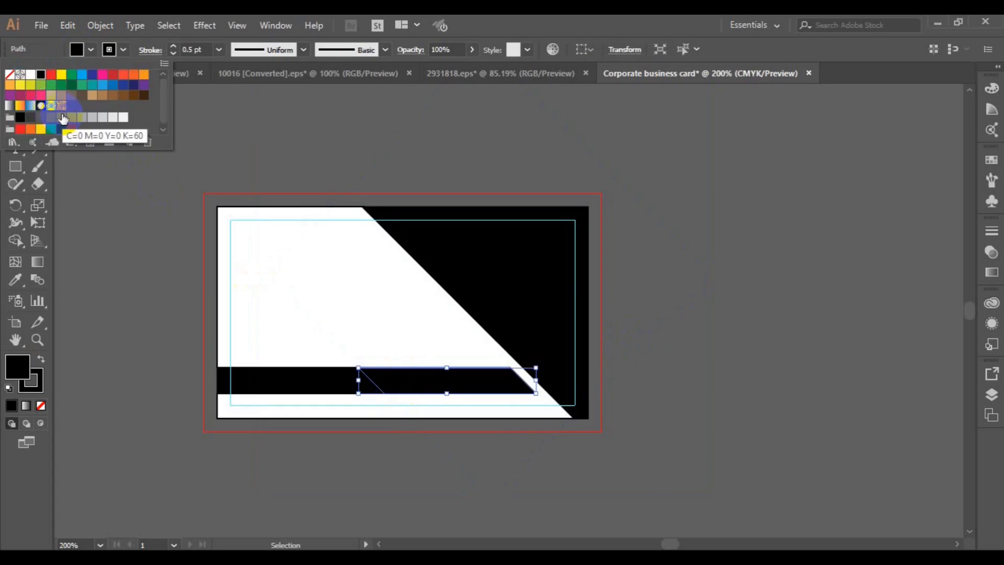
left_click(62, 117)
left_click(123, 50)
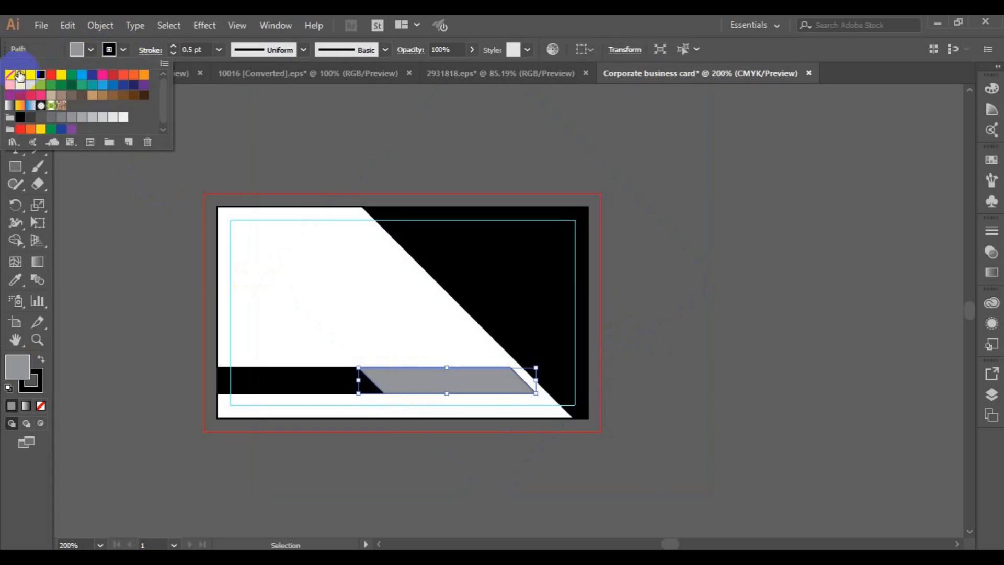
left_click(13, 76)
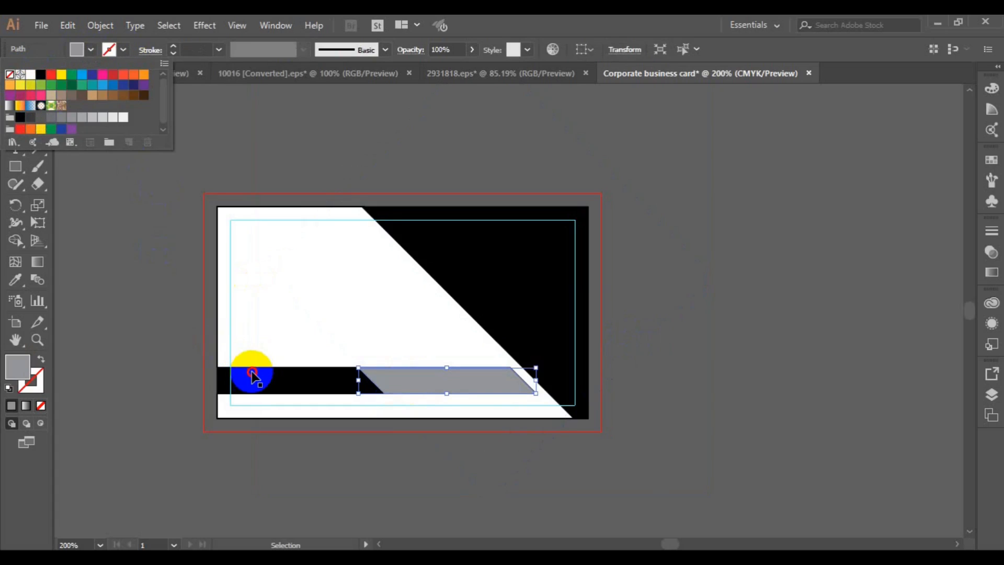
Remove the outlines from the black band section and the black diagonal area
left_click(252, 376)
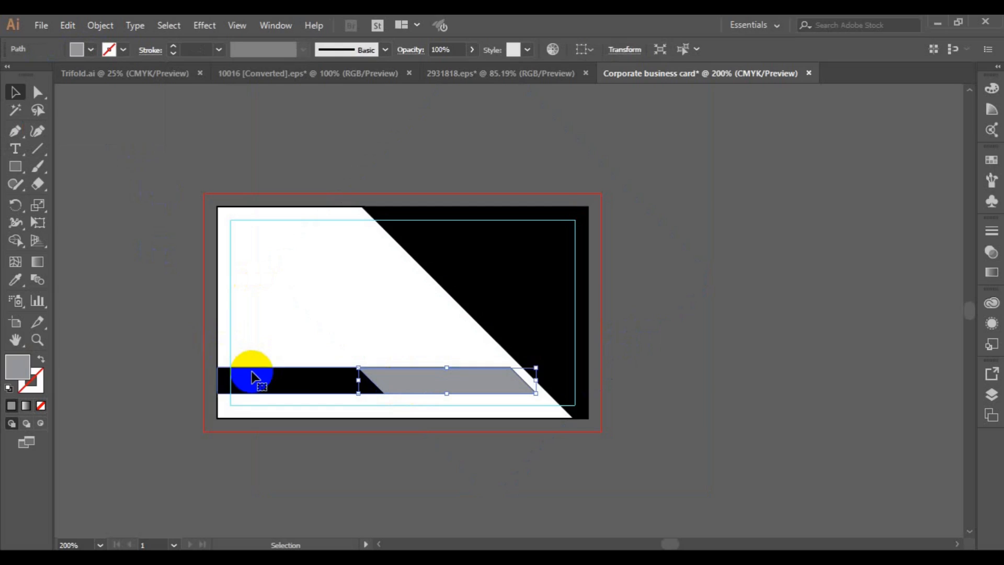
left_click(126, 50)
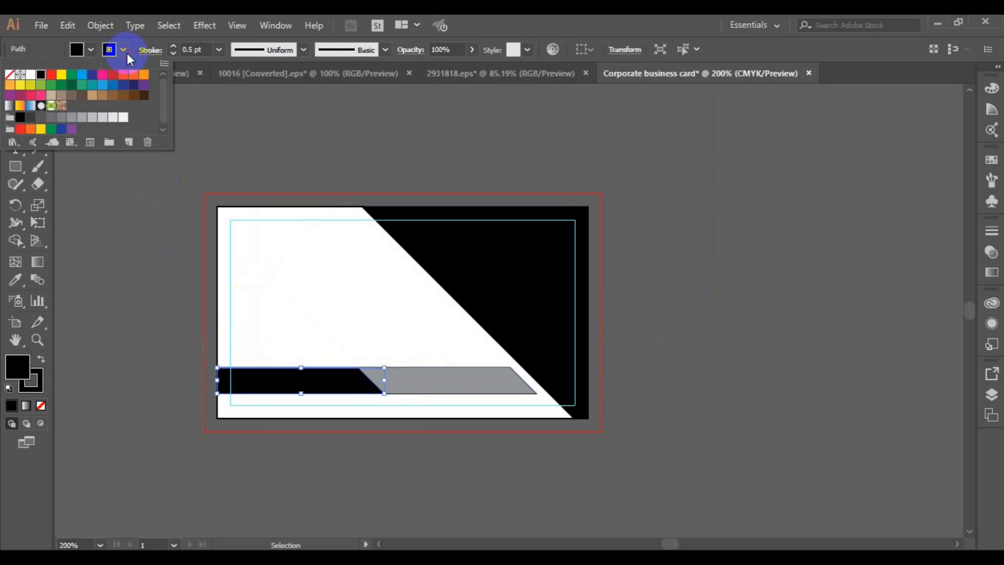
left_click(13, 76)
left_click(104, 247)
left_click(239, 271)
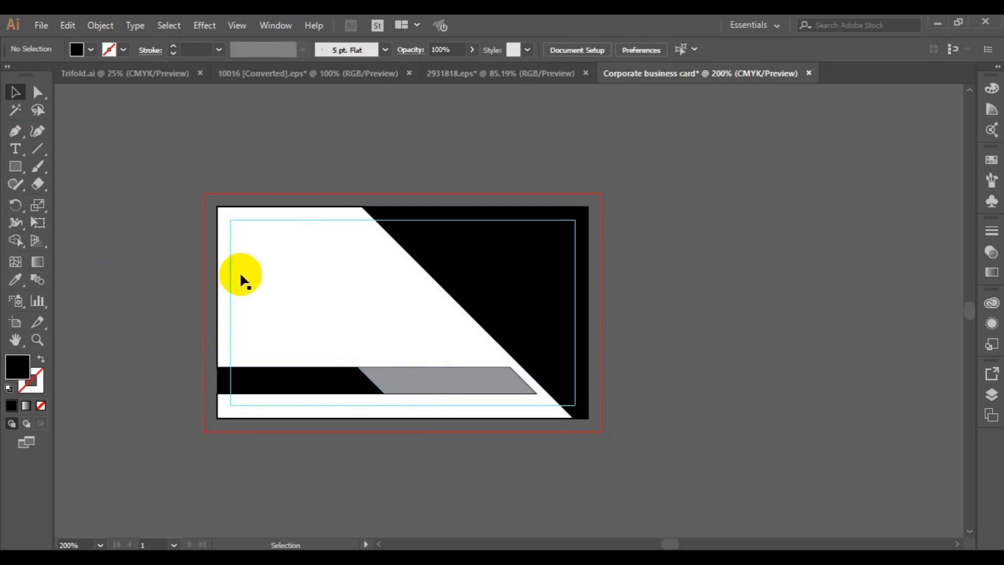
left_click(463, 273)
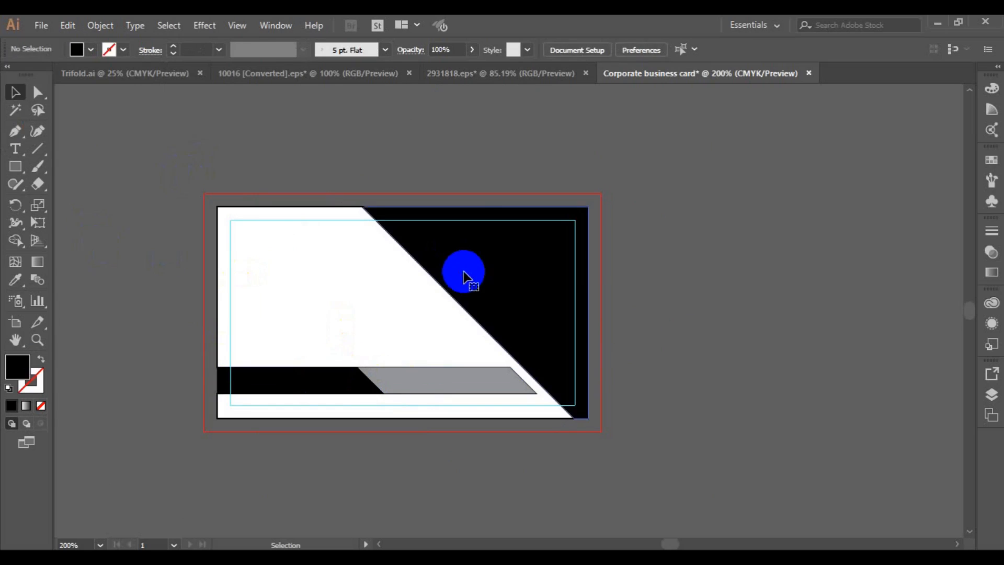
left_click(123, 50)
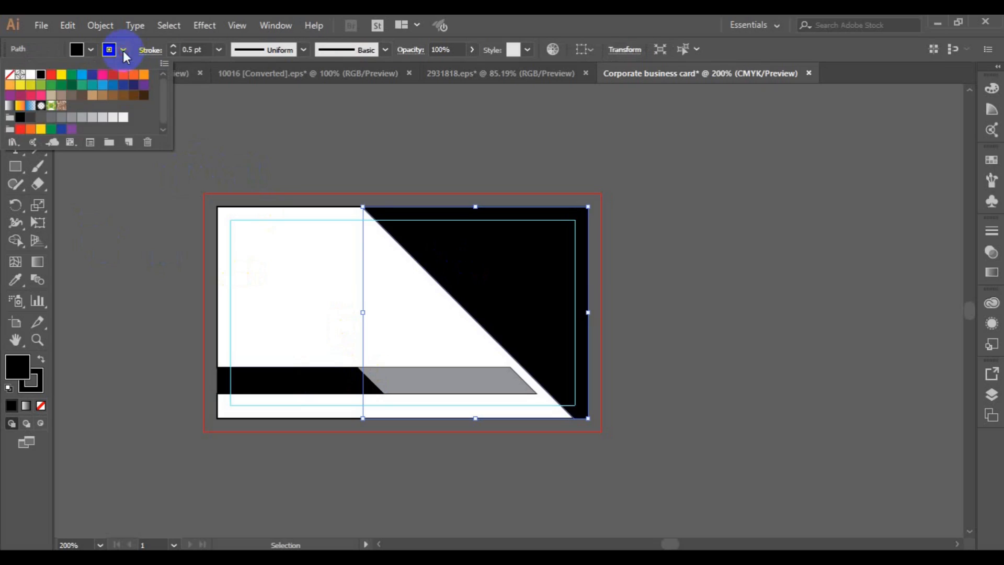
left_click(13, 77)
left_click(101, 203)
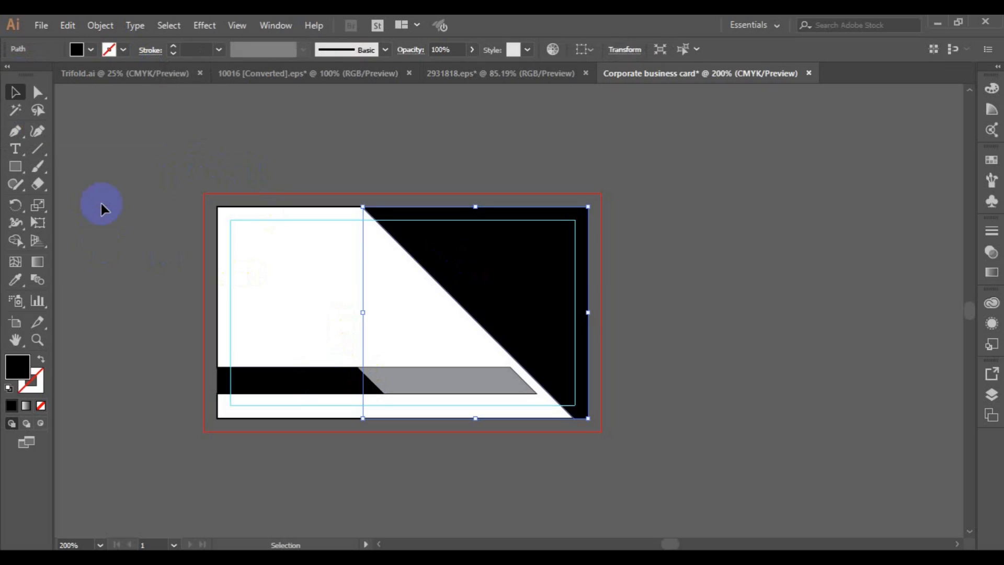
left_click(105, 194)
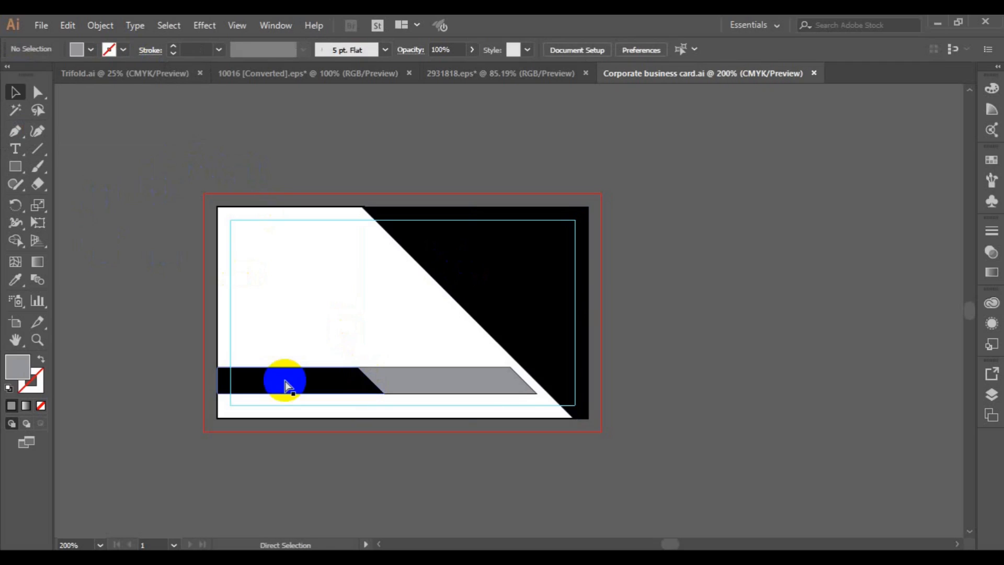
Nudge the black band left and drag the white margin rectangle up toward the top edge
key("ctrl+plus")
left_click(259, 421)
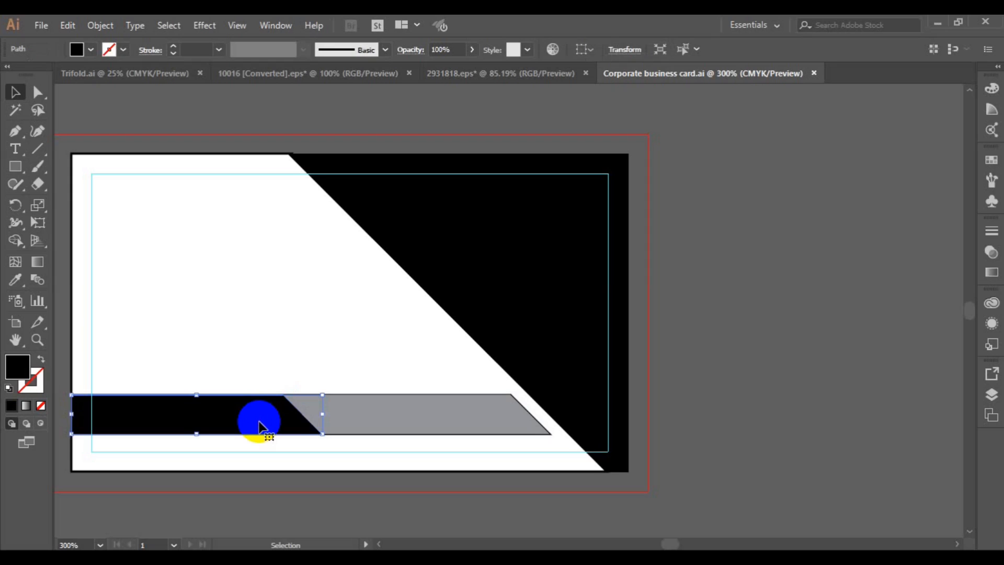
key("Left")
key("Left")
key("Left")
key("Left")
key("Left")
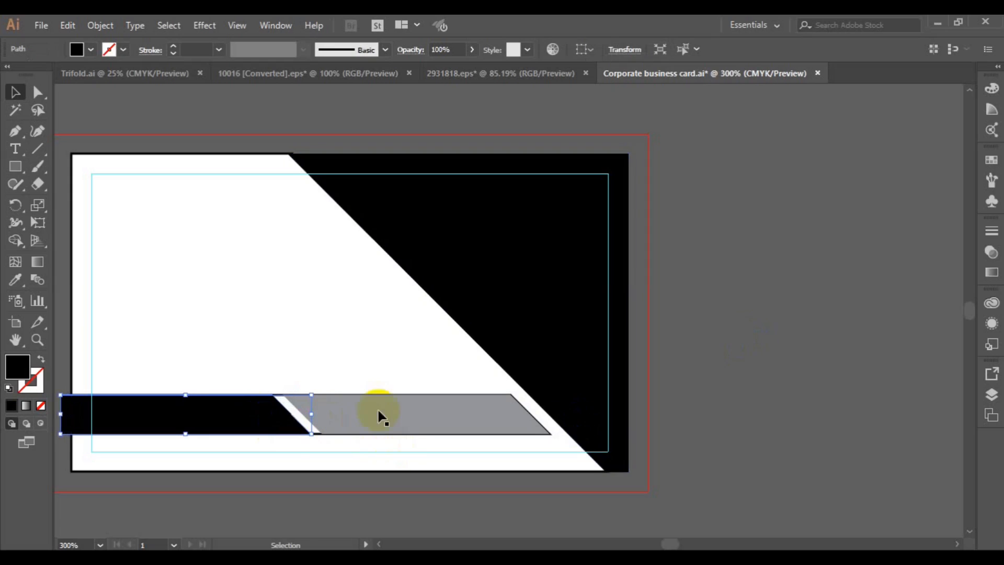
left_click(318, 433)
left_click(316, 431)
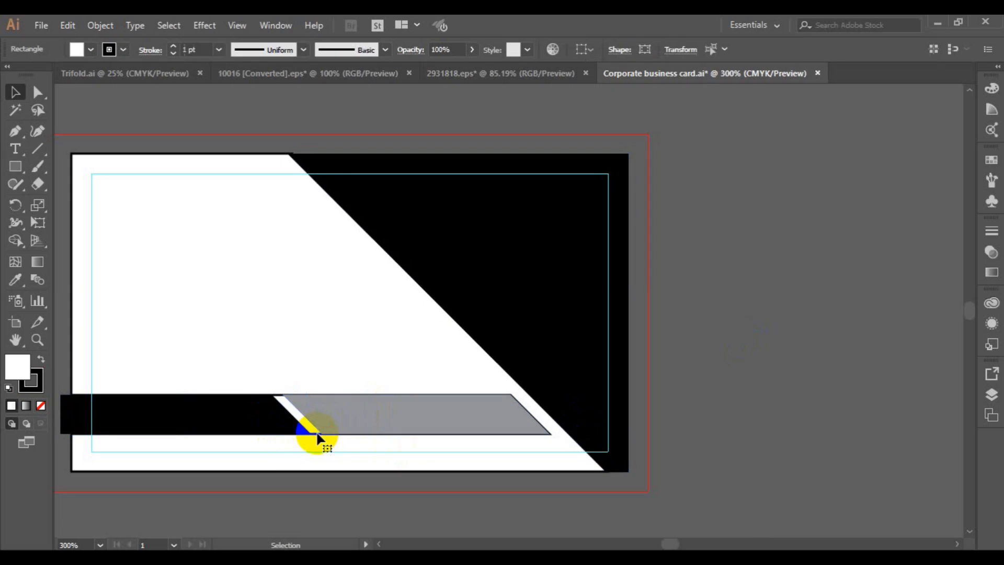
left_click(287, 410)
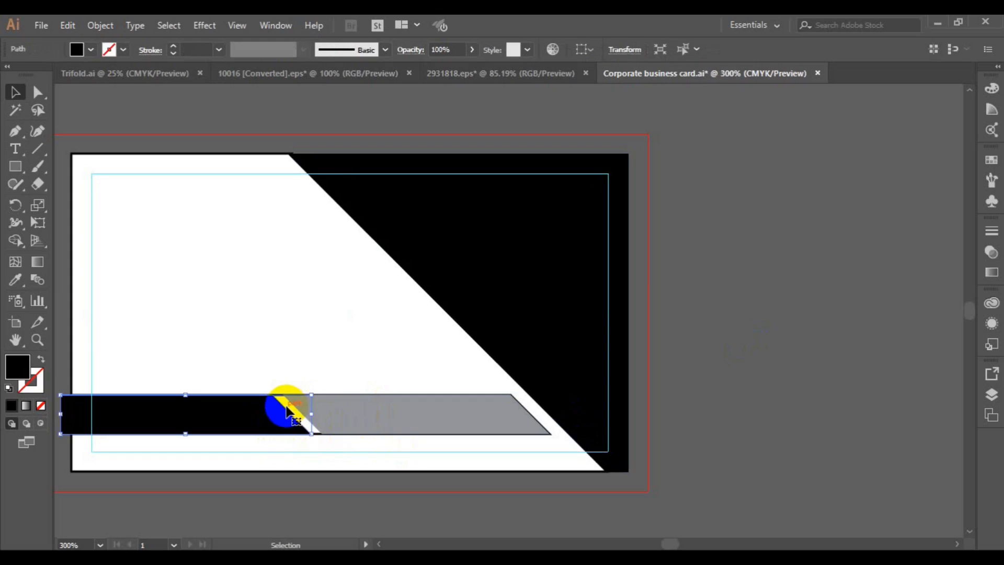
left_click(279, 398)
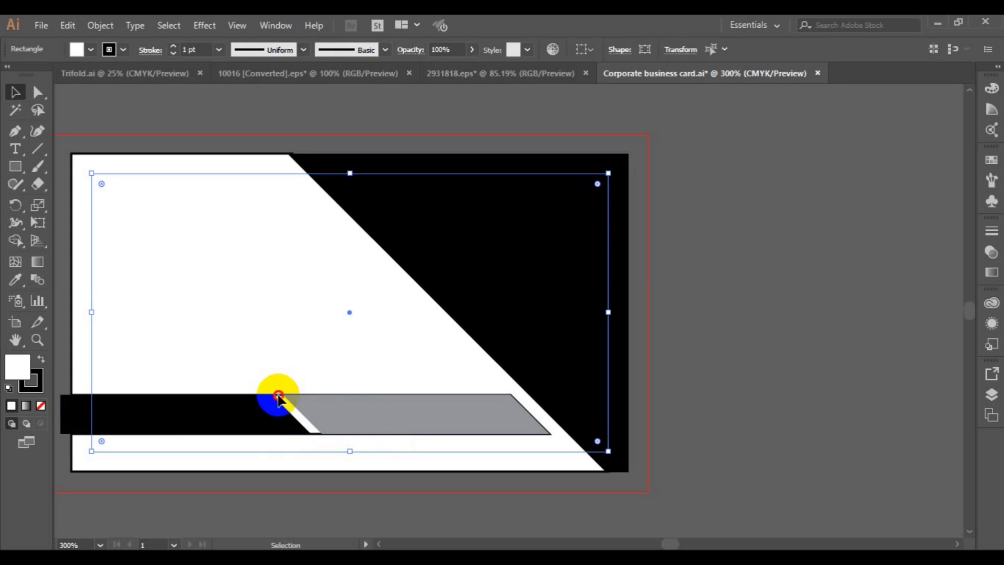
left_click_drag(278, 399, 277, 375)
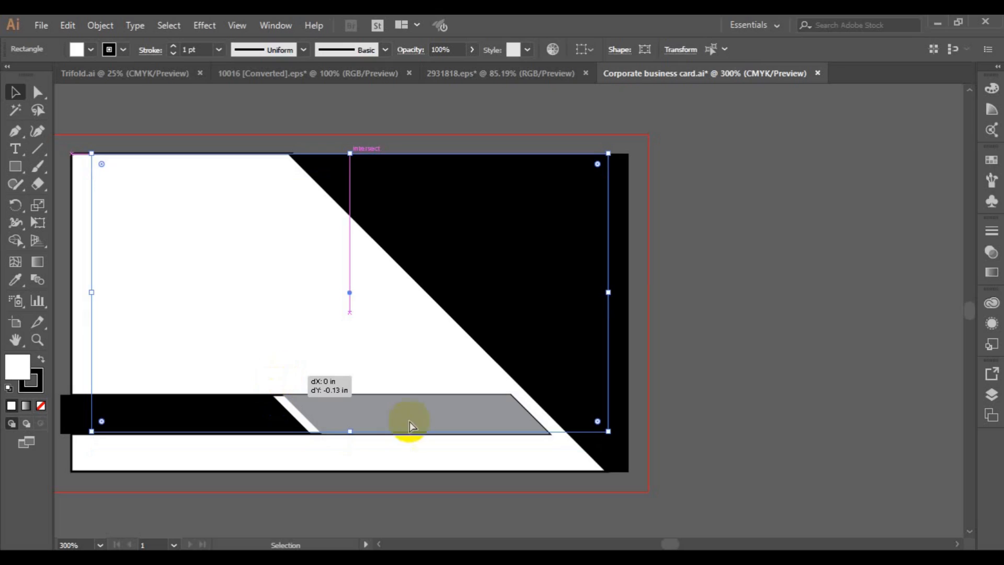
Undo the rectangle move and lock the margin rectangle with Object > Lock > Selection
key("ctrl+z")
key("ctrl+2")
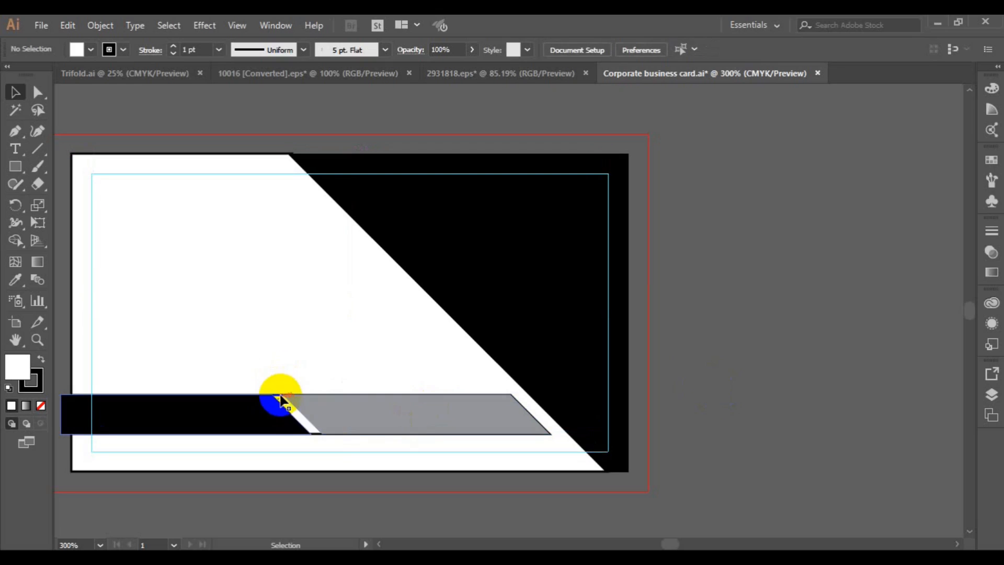
left_click(279, 395)
left_click(278, 399)
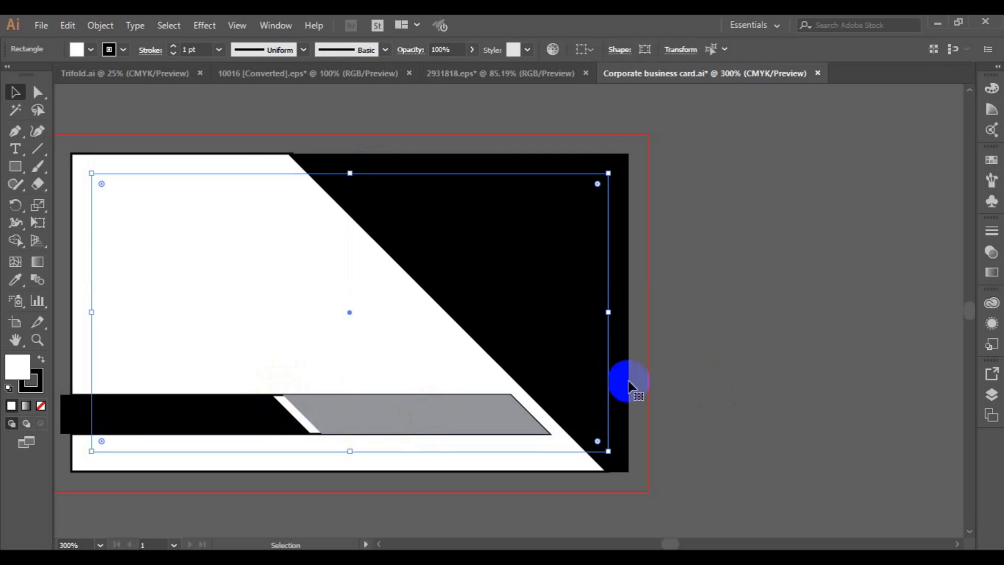
left_click(511, 341)
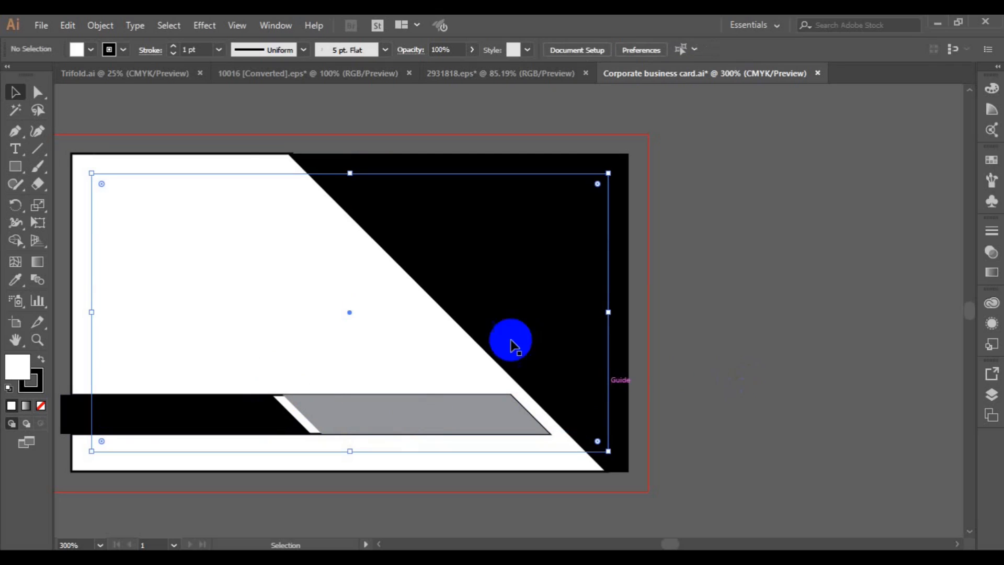
left_click(91, 304)
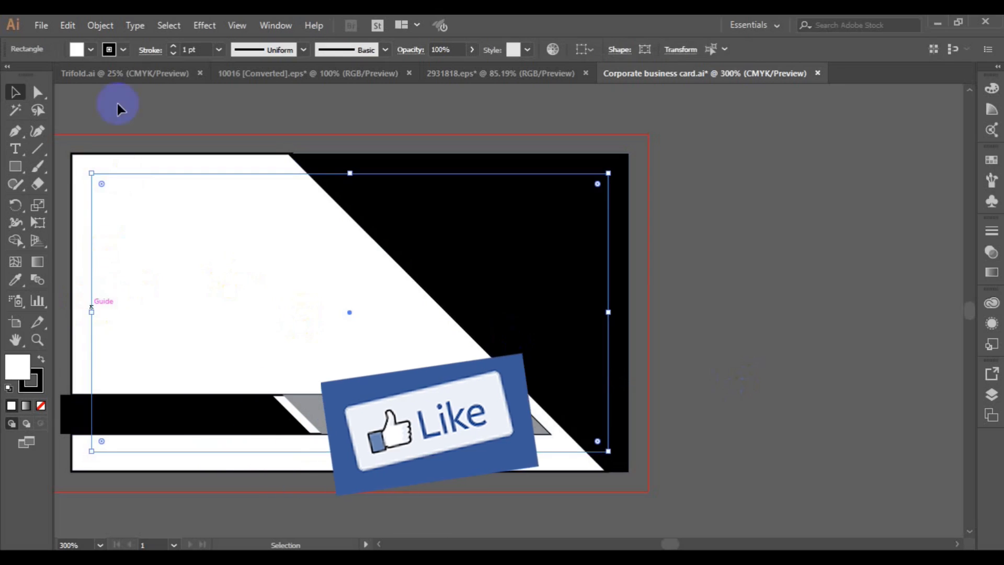
left_click(103, 27)
mouse_move(290, 94)
left_click(365, 94)
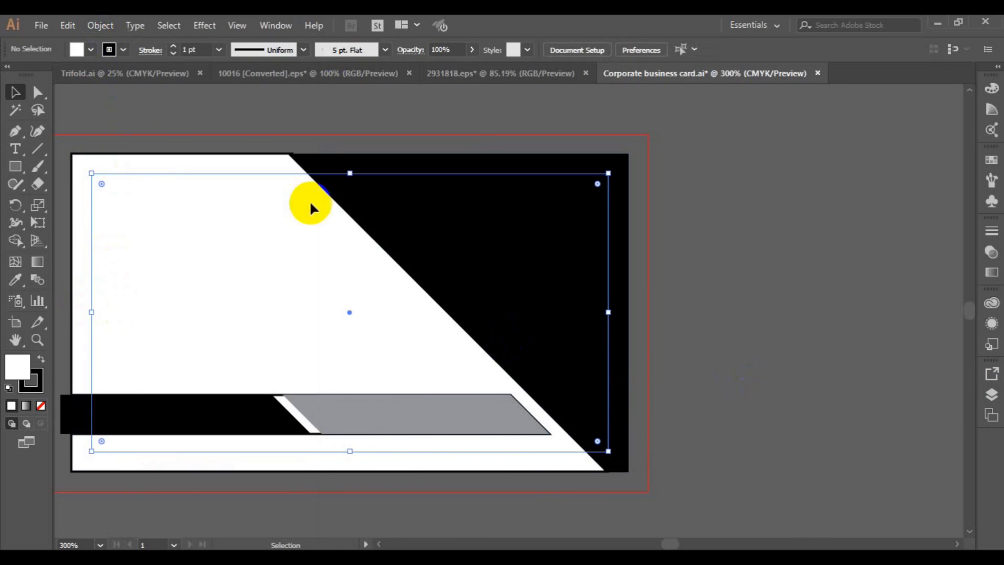
left_click(278, 398)
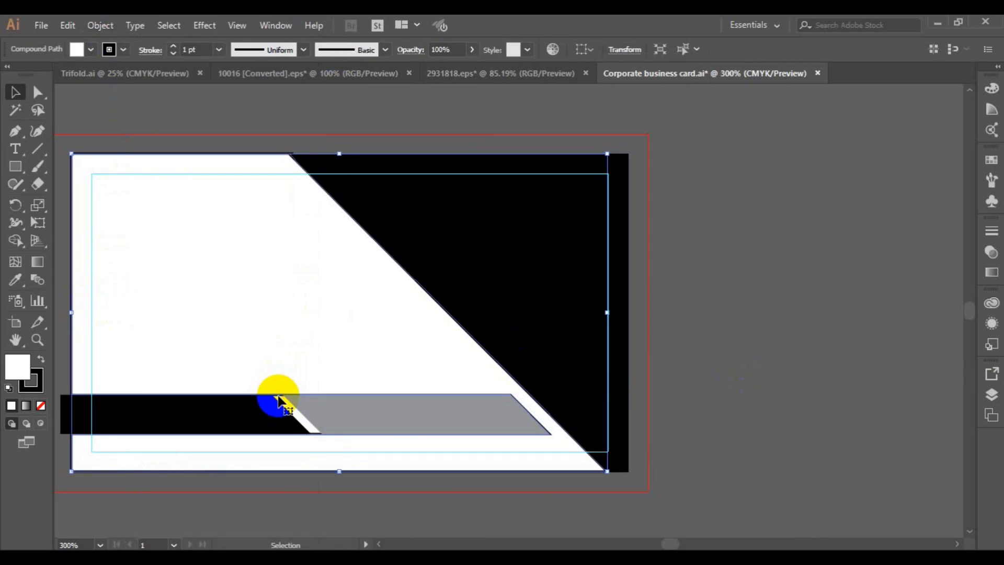
Undo the background shape's move and lock all artwork above the background
left_click_drag(278, 399, 277, 354)
key("ctrl")
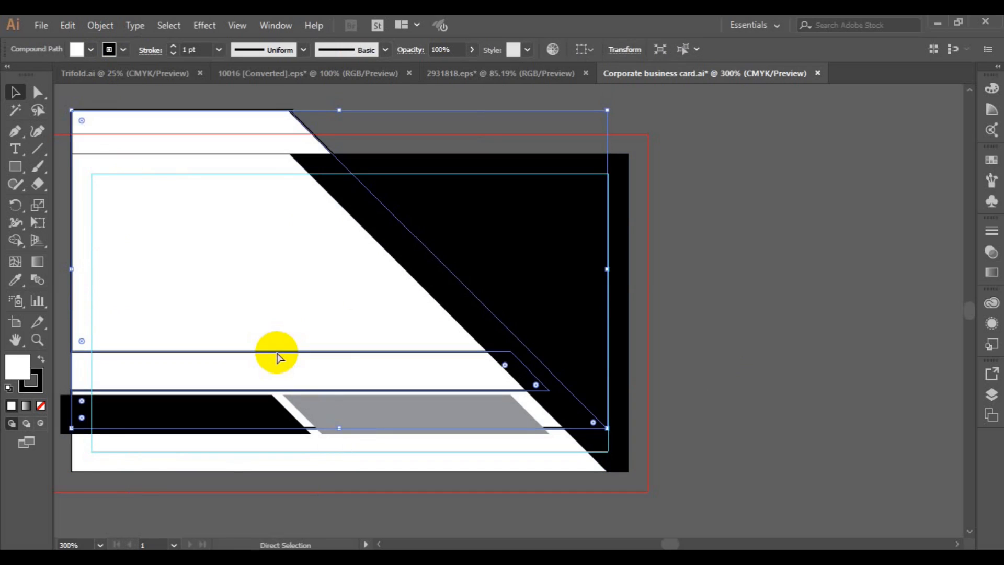
key("ctrl+z")
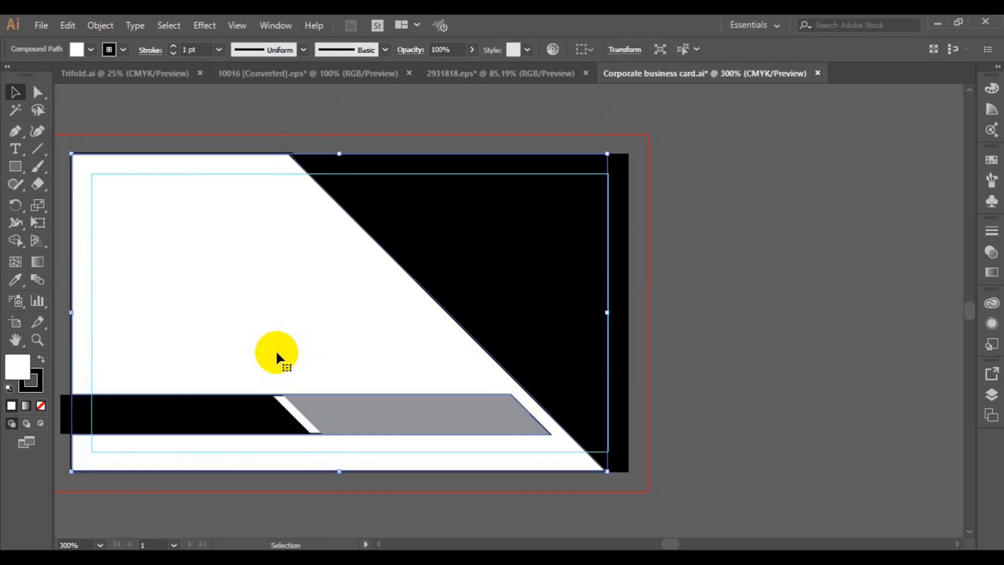
left_click(101, 25)
mouse_move(179, 94)
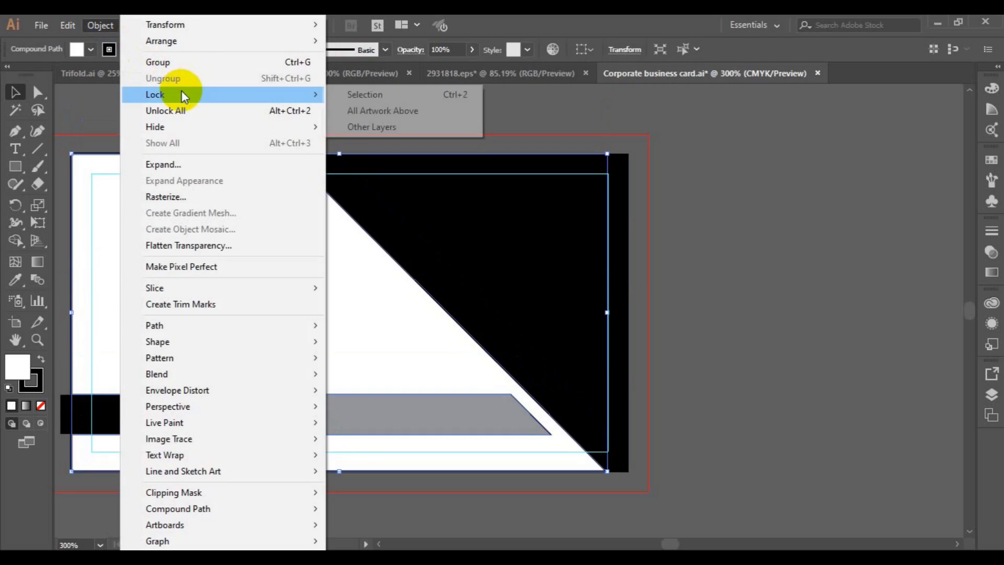
left_click(380, 105)
Move the black bottom bar to line up with the card's left edge
left_click(717, 161)
left_click(289, 418)
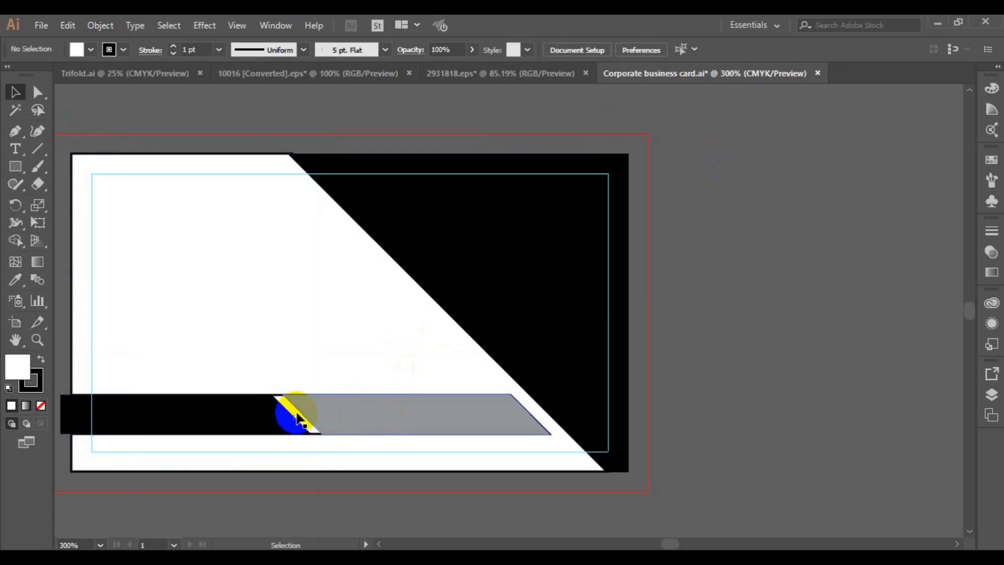
left_click_drag(286, 419, 213, 428)
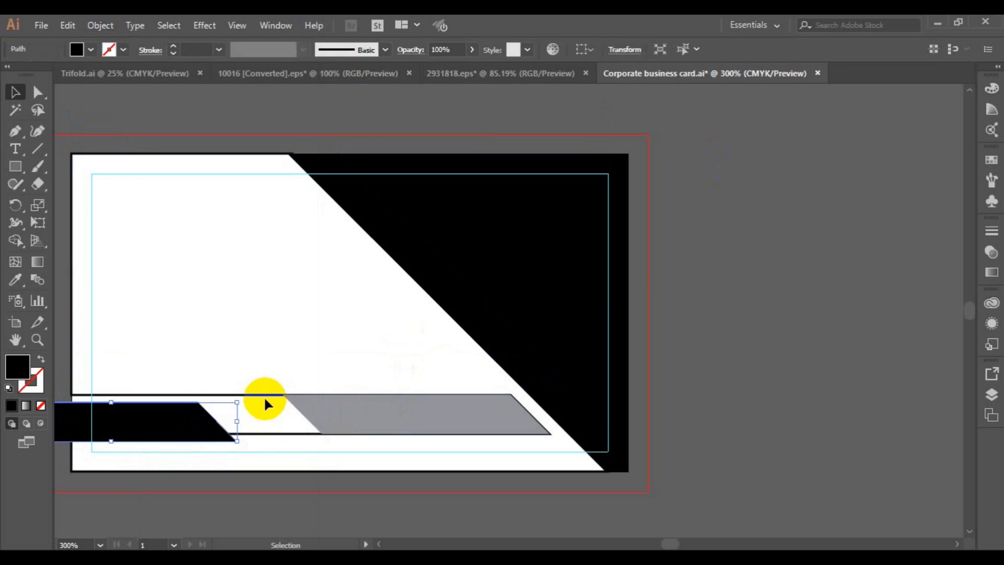
left_click(265, 401)
left_click(258, 399)
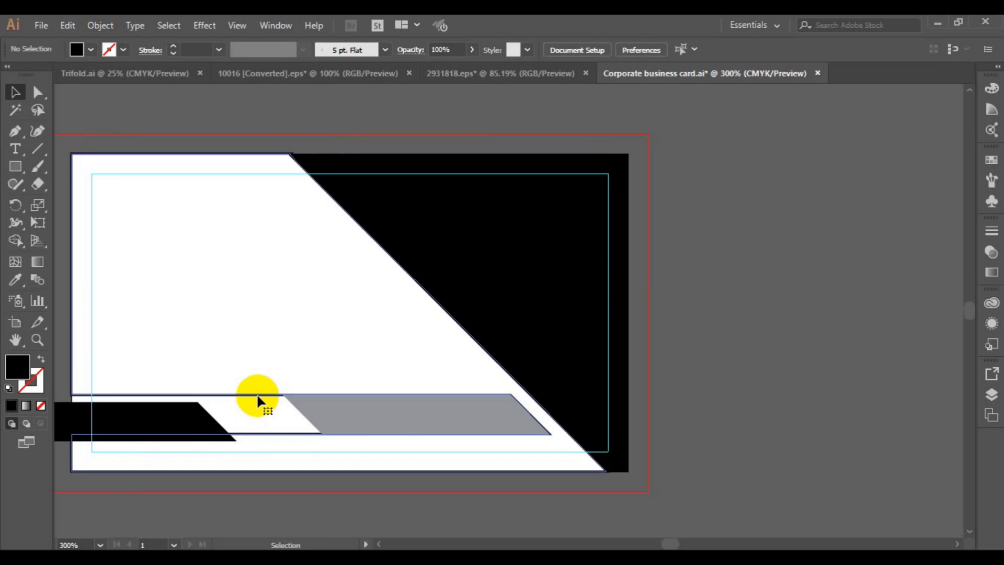
key("ctrl+shift+a")
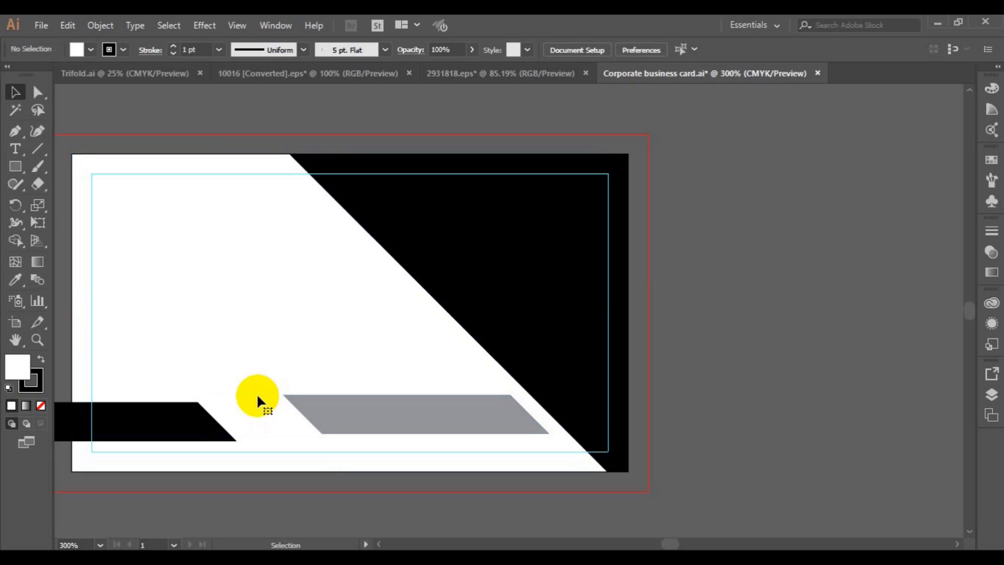
left_click(187, 424)
left_click_drag(187, 425, 285, 423)
left_click_drag(152, 406, 135, 417)
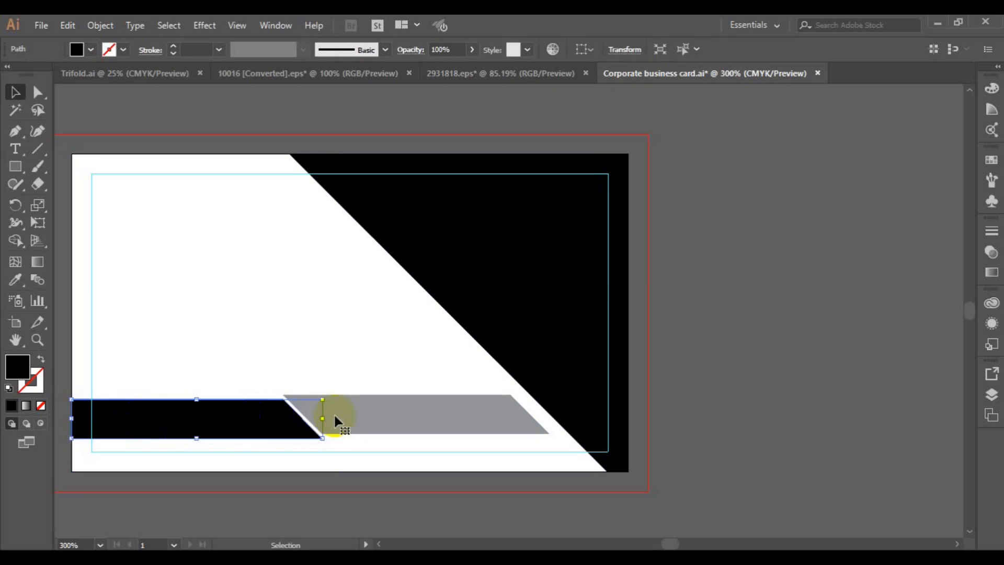
Top-align the black bar with the grey parallelogram using Vertical Align Top
left_click(365, 409, "shift")
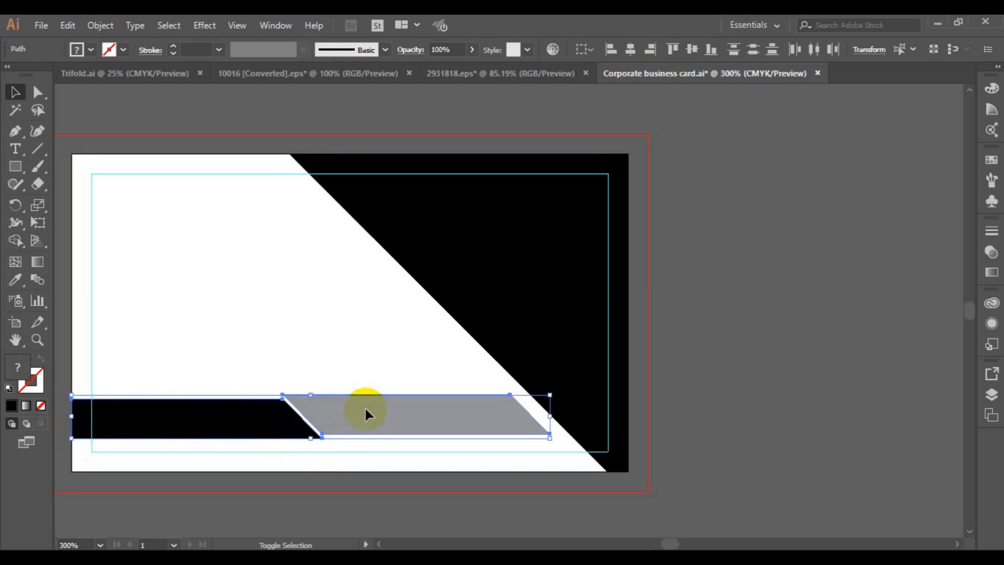
left_click(678, 45)
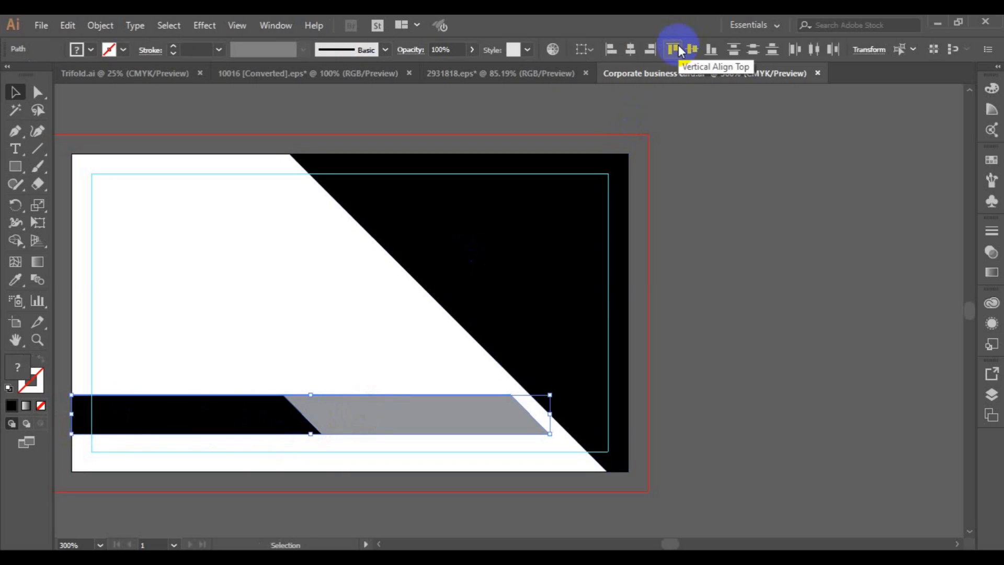
left_click(792, 211)
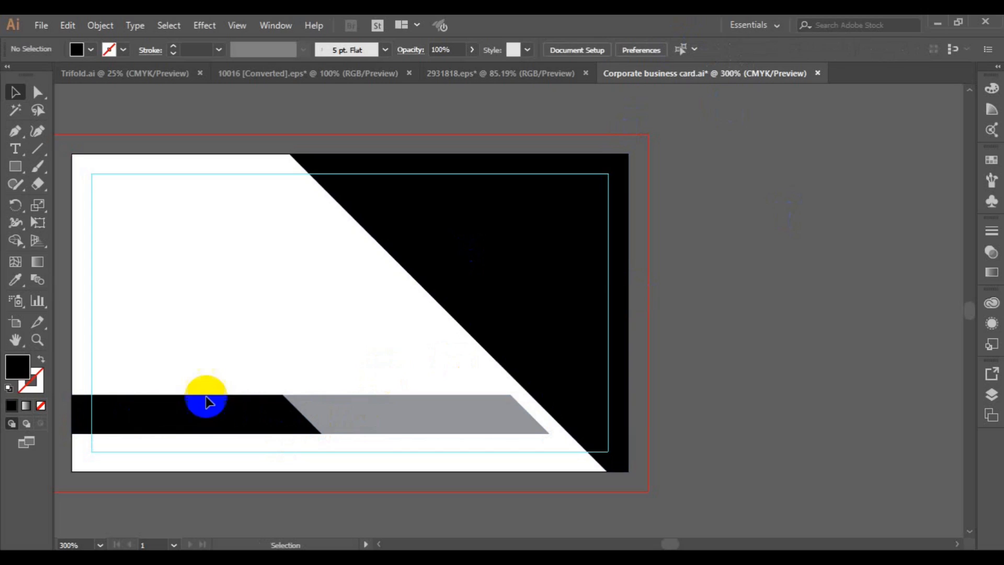
left_click(354, 410)
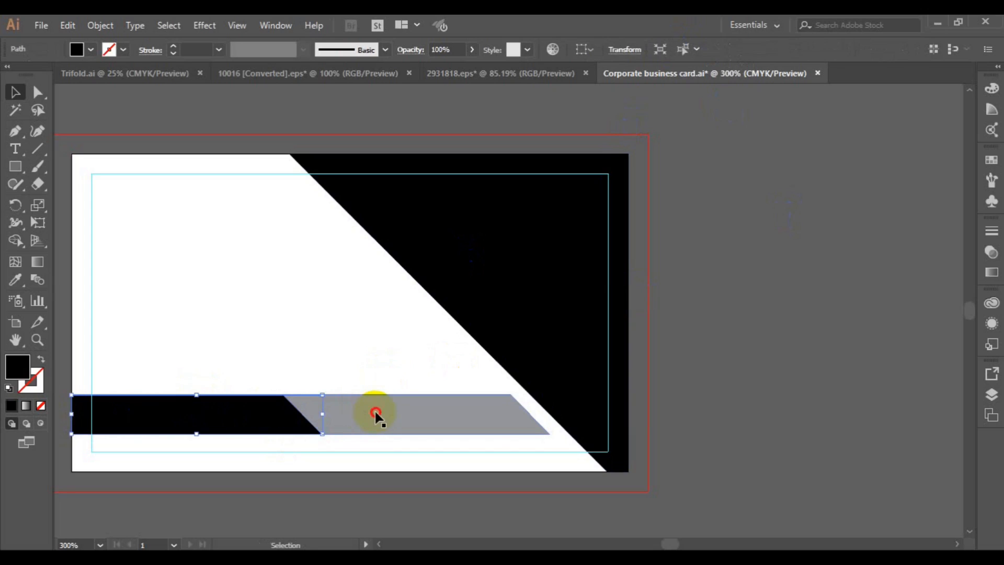
key("Right")
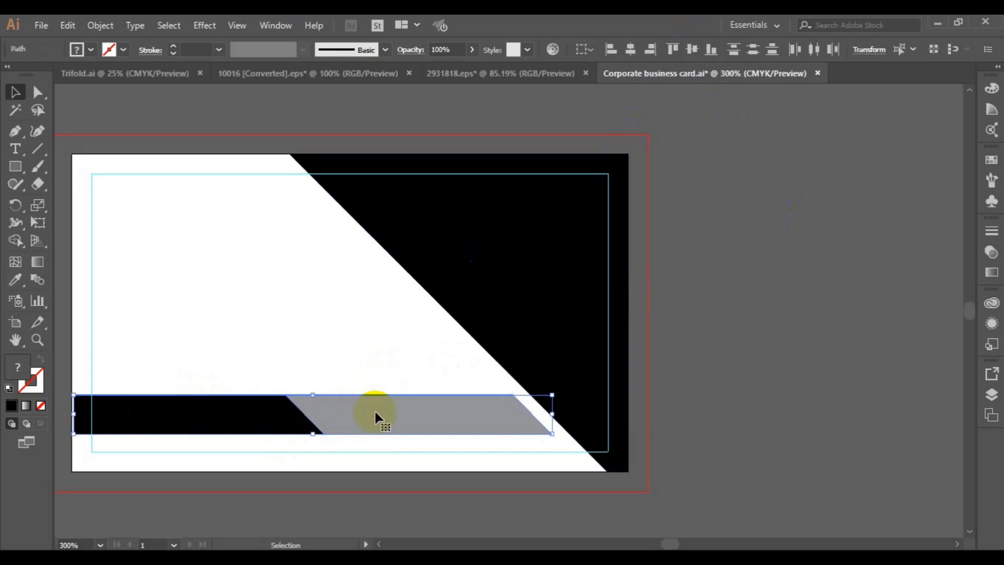
key("Left")
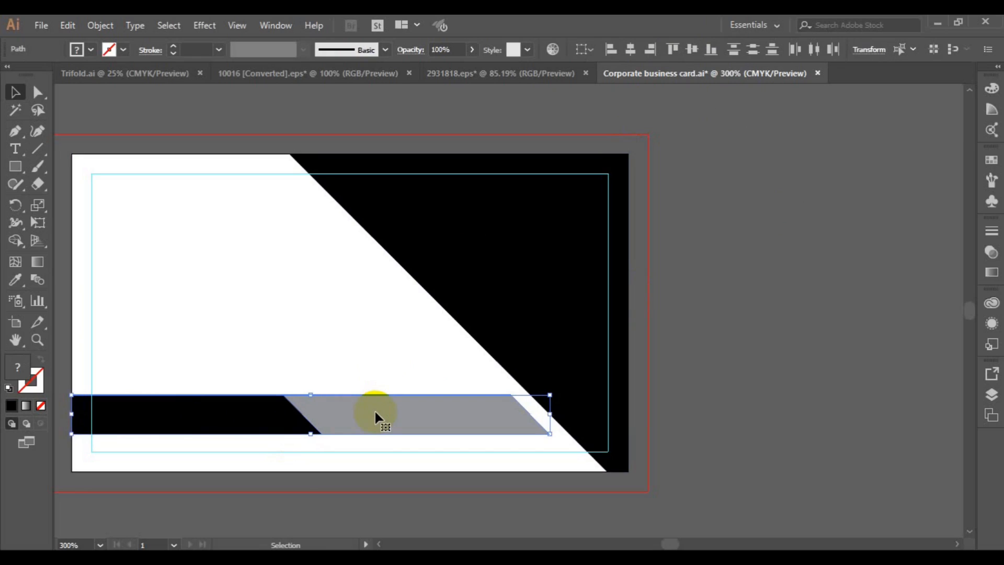
left_click(673, 354)
Pan the view to recentre the card and save the document
key("h")
left_click_drag(331, 397, 350, 397)
left_click(15, 92)
key("ctrl+s")
Draw a black circle with the Ellipse Tool in the card's upper-left area
left_click(16, 167)
left_click_drag(18, 173, 56, 200)
left_click_drag(326, 225, 396, 291)
left_click(15, 92)
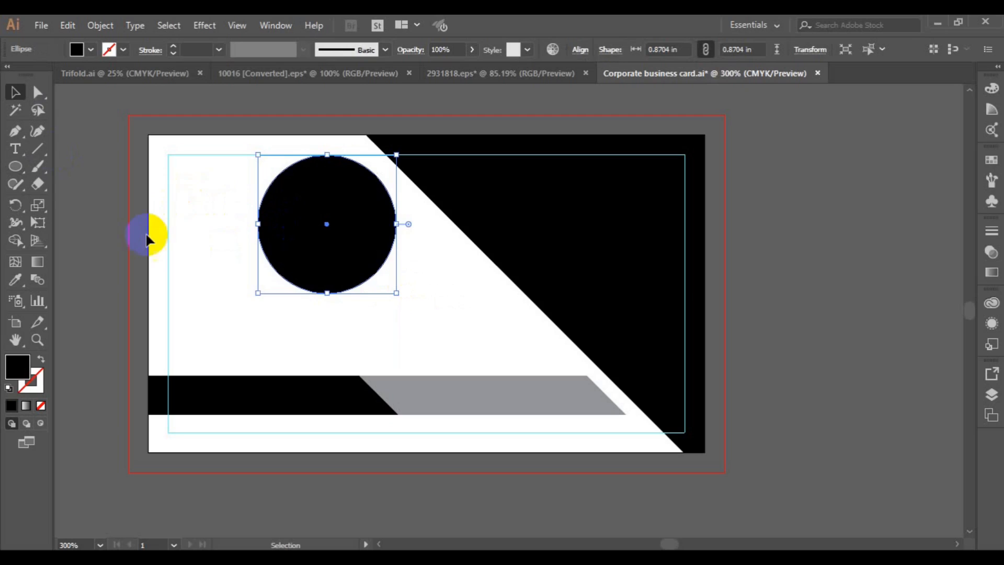
left_click(112, 234)
left_click_drag(21, 158, 78, 164)
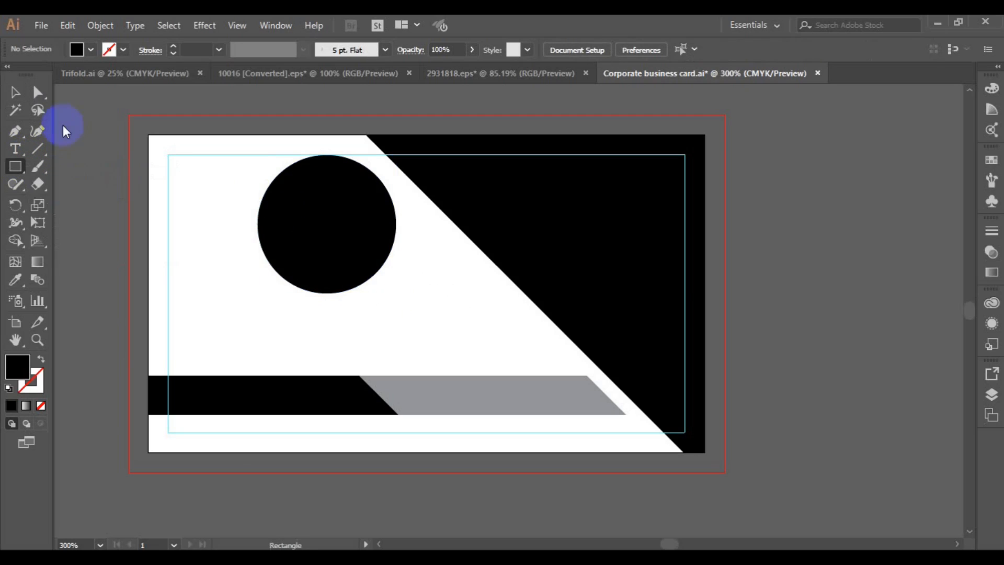
Draw a 3.5 × 1.98 in rectangle with no fill and a 1 pt outline covering the card
left_click(125, 53)
left_click(63, 79)
left_click(90, 51)
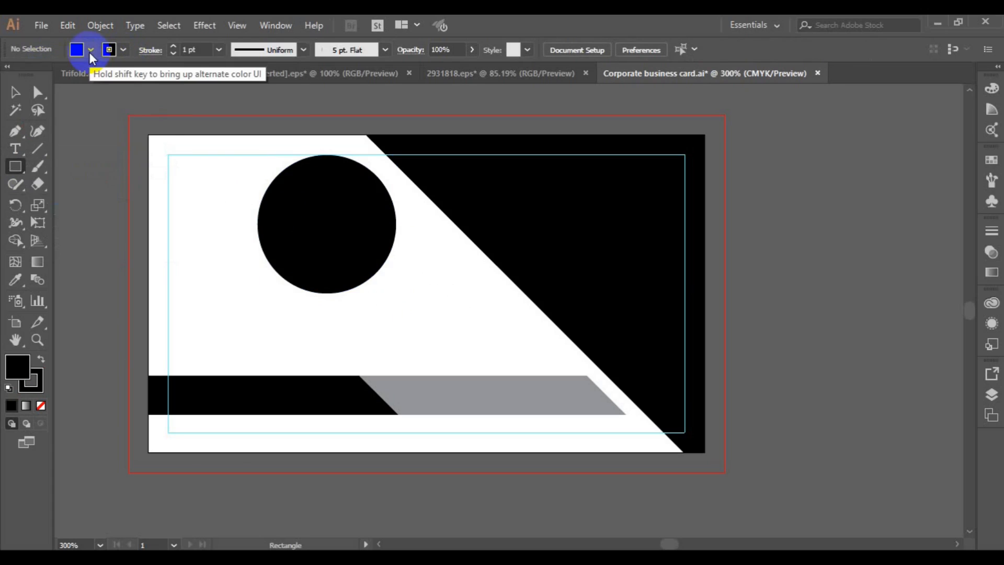
left_click(90, 49)
left_click(12, 76)
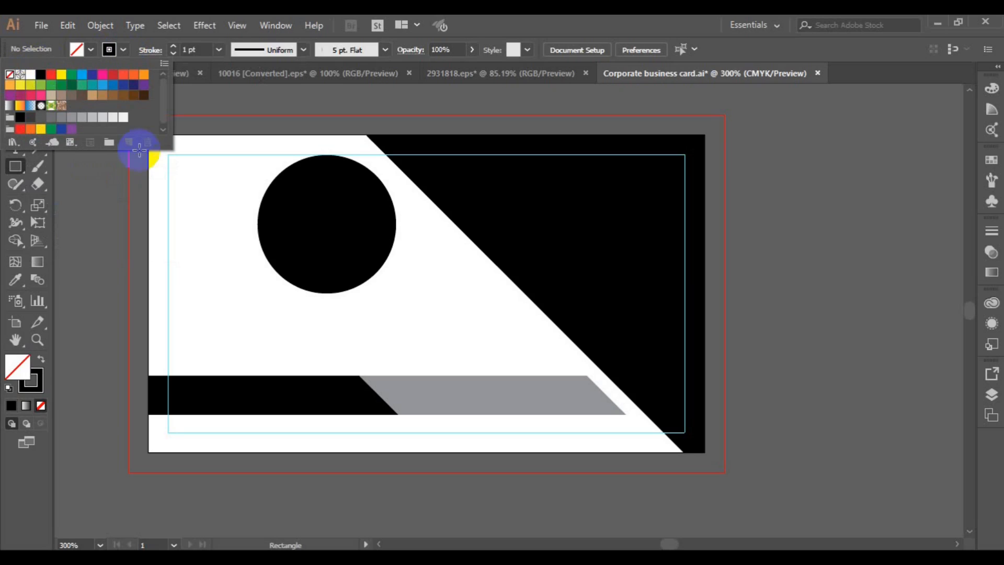
left_click(151, 137)
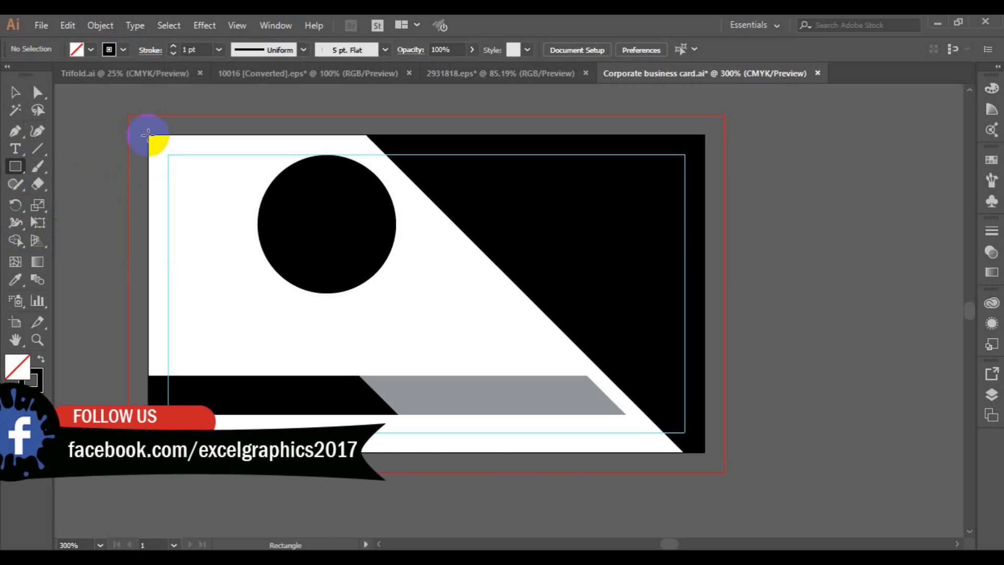
mouse_move(151, 137)
left_mouse_down()
mouse_move(688, 419)
mouse_move(699, 448)
left_mouse_up()
left_click(14, 93)
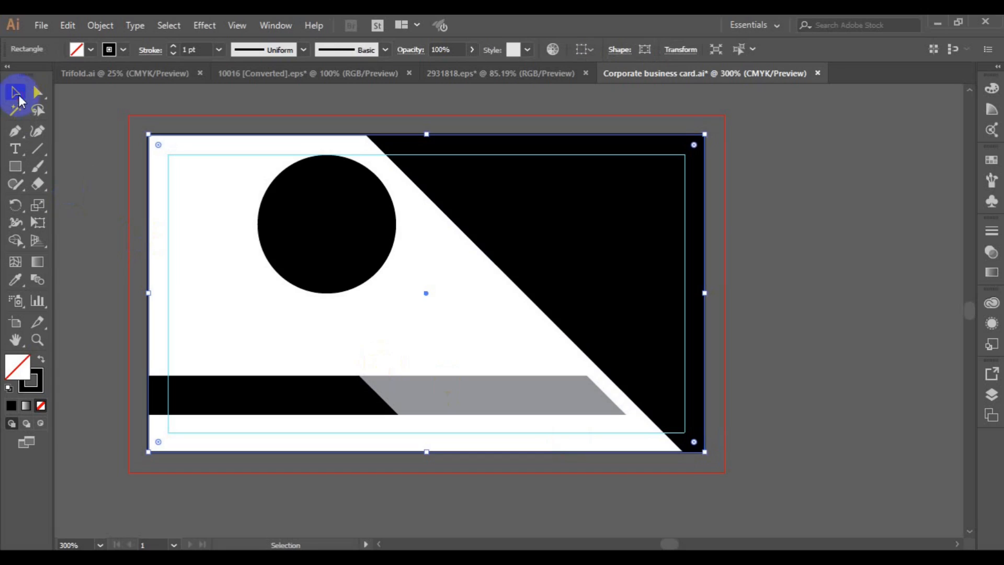
left_click(326, 257)
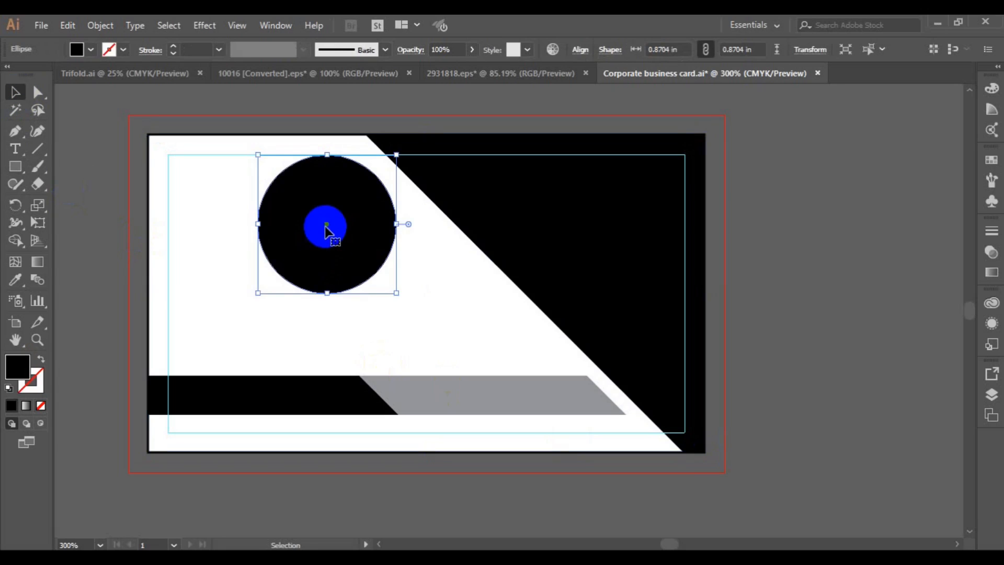
Align the circle to the card background's horizontal and vertical centres, then group, reposition and ungroup
left_click_drag(365, 251, 500, 291)
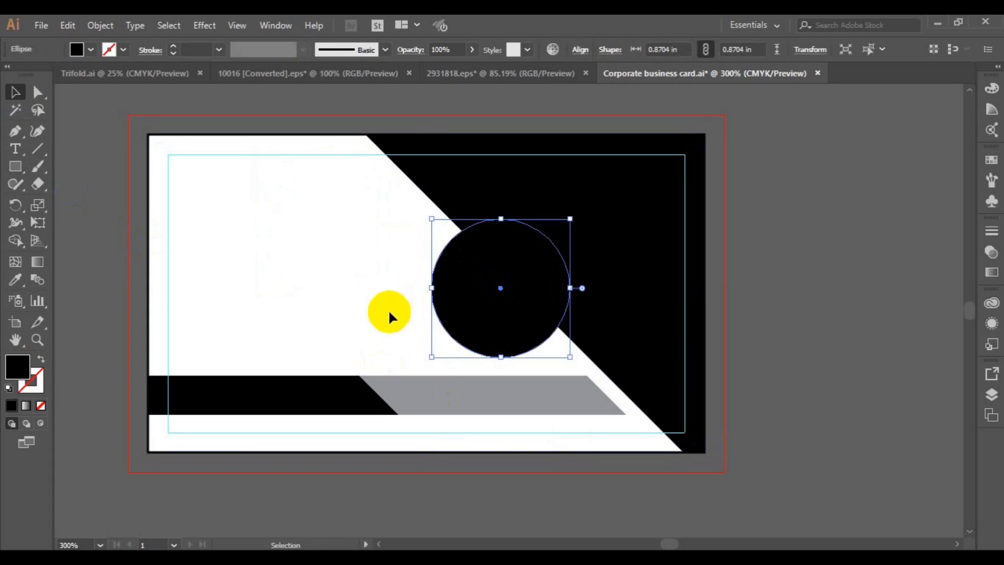
left_click(149, 308, "shift")
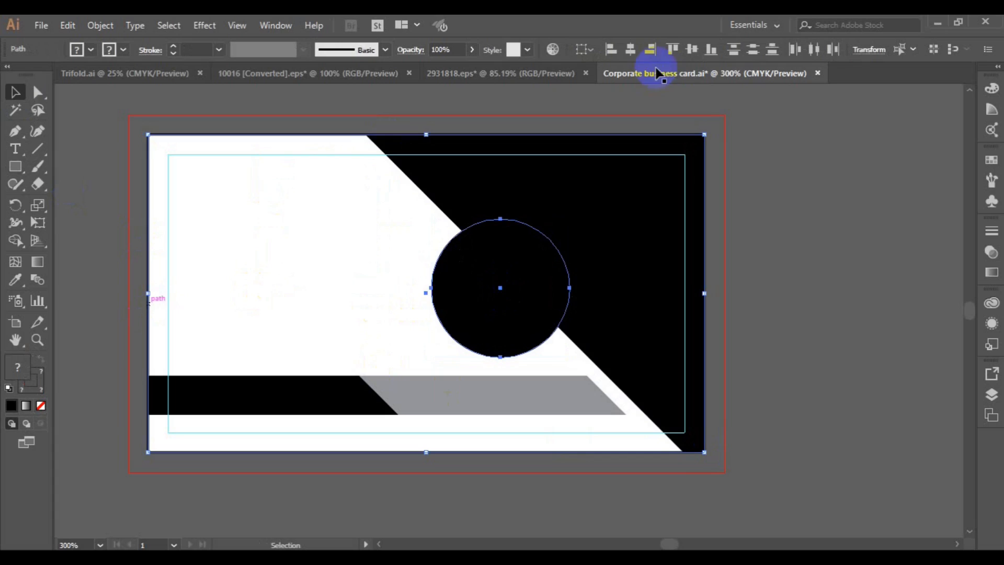
left_click(636, 56)
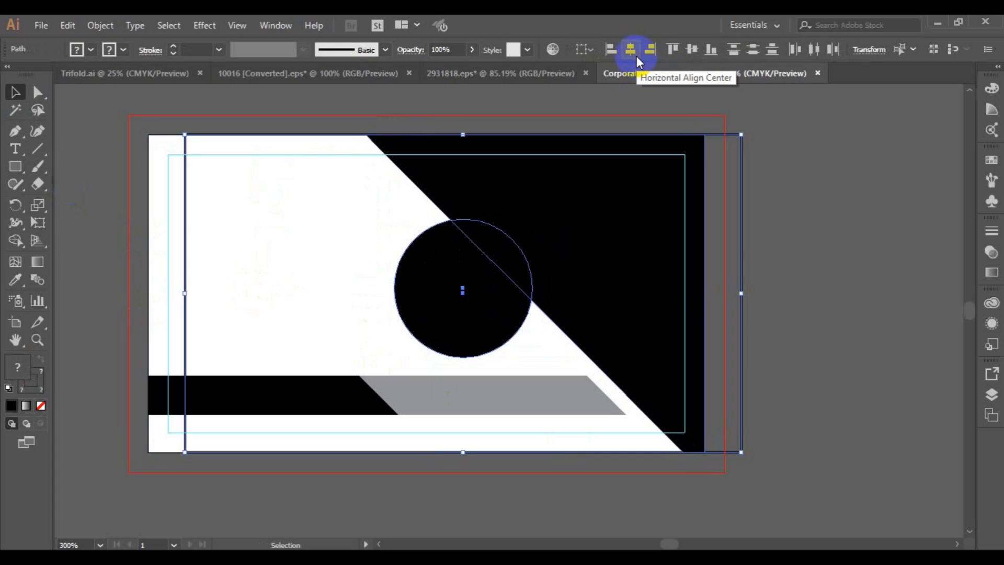
left_click(687, 55)
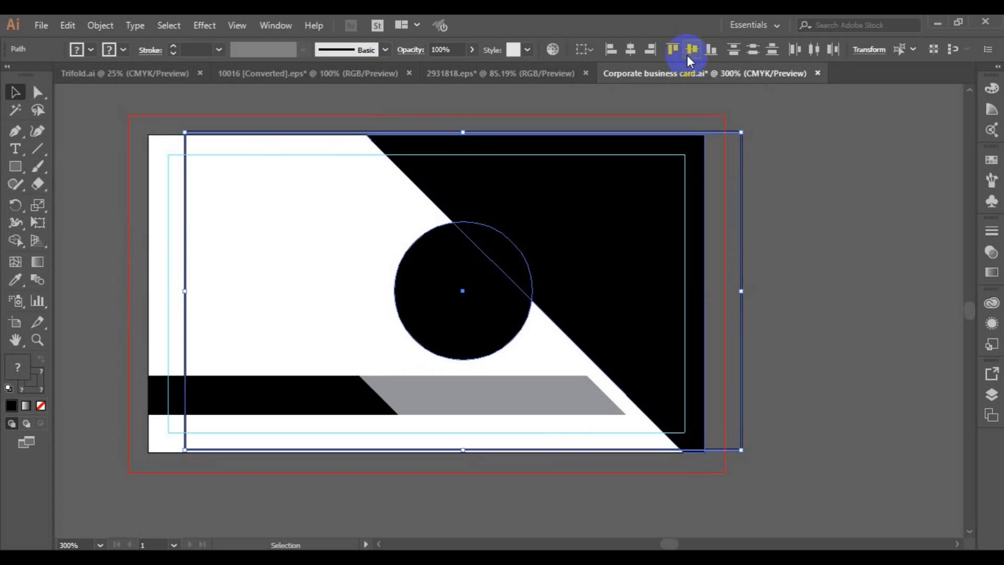
key("ctrl+g")
left_click(427, 270)
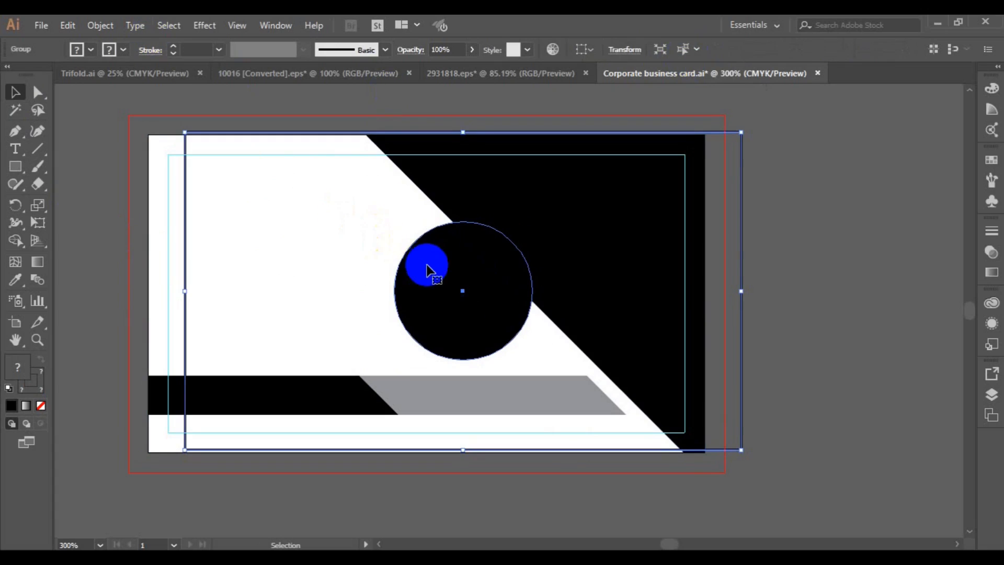
left_click_drag(426, 267, 392, 268)
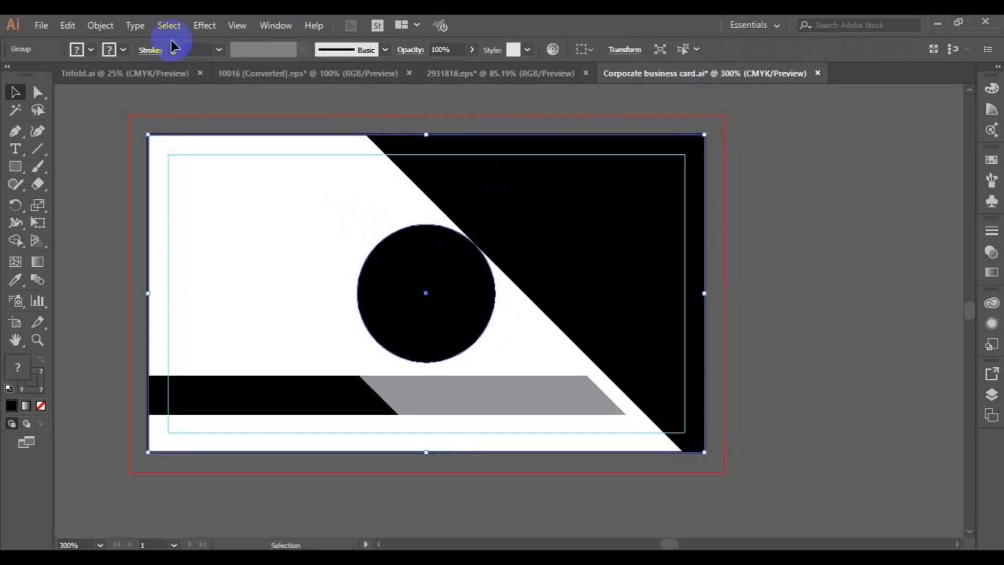
left_click(114, 32)
left_click(168, 74)
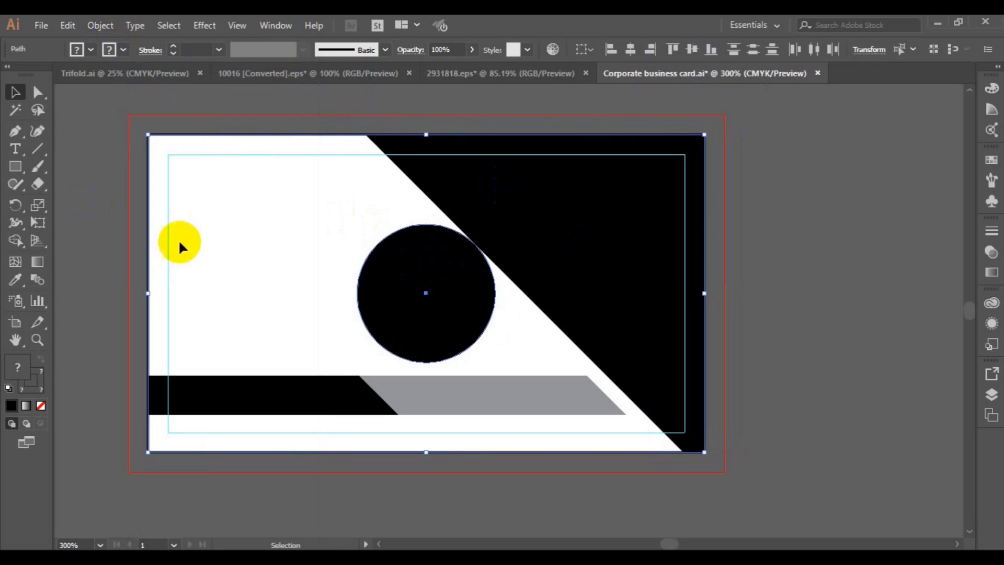
key("ctrl+shift+a")
Nudge the black circle right, enlarge it to 0.9352 in, and copy it
left_click_drag(433, 303, 471, 304)
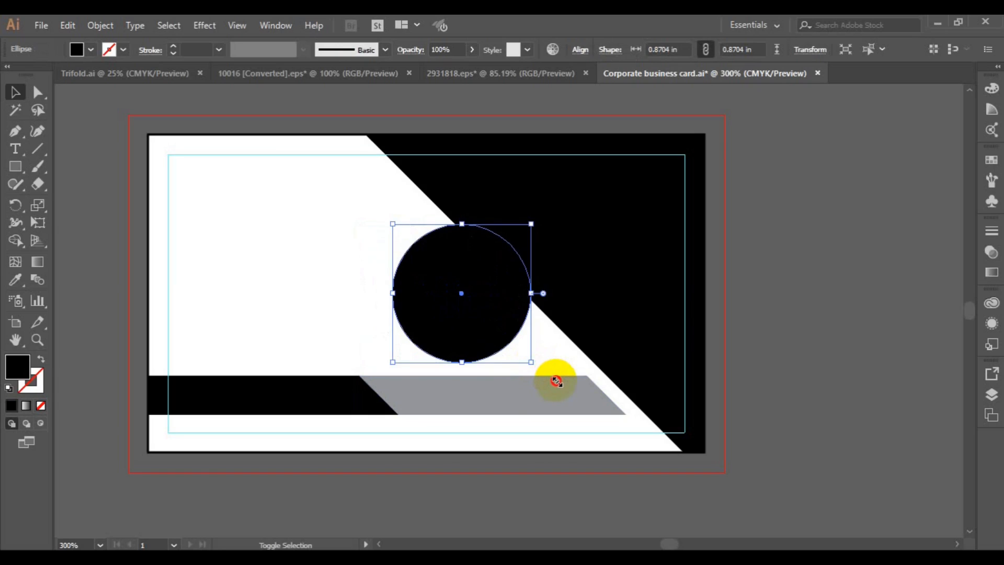
left_click_drag(556, 381, 547, 369)
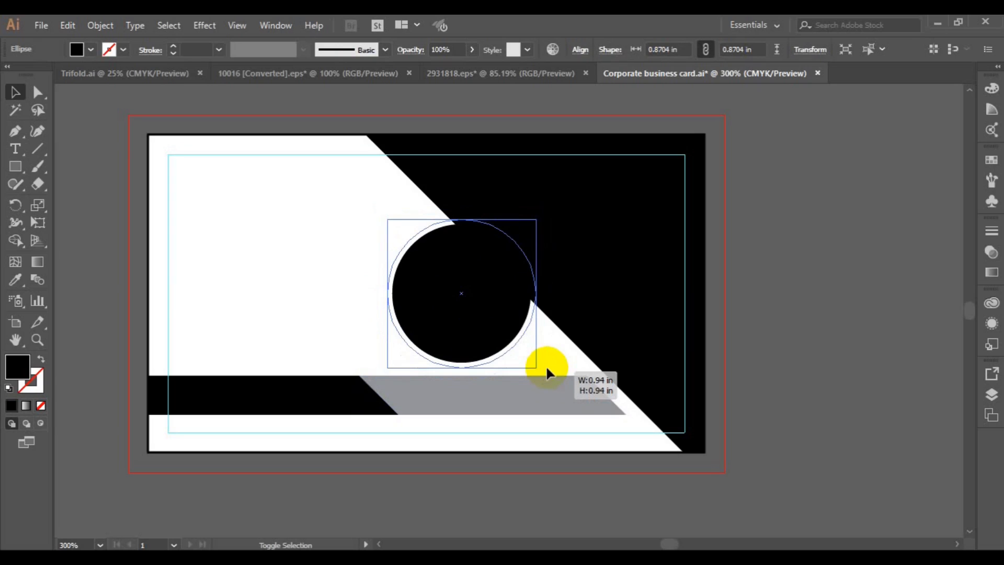
left_click_drag(547, 368, 546, 366)
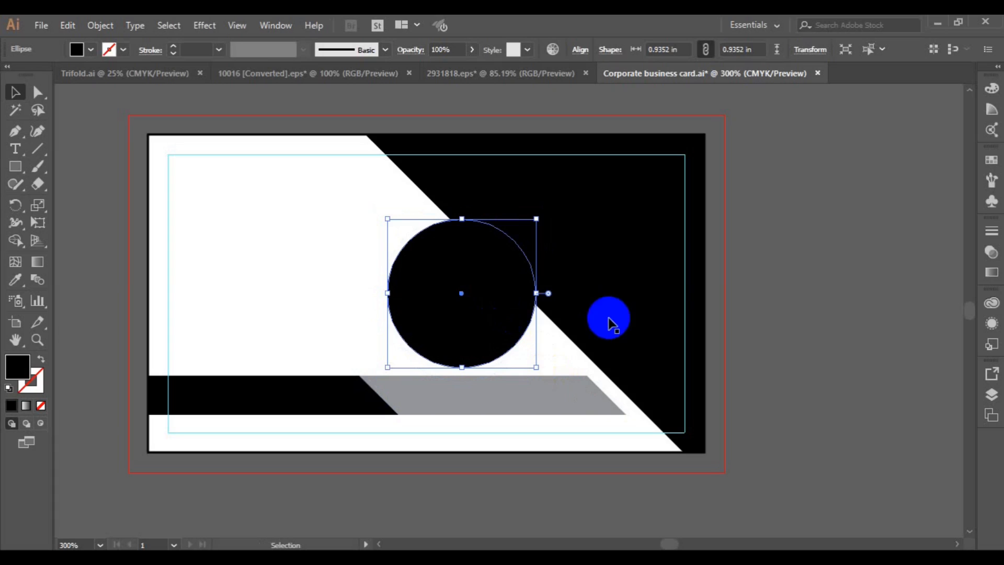
left_click(75, 31)
Paste a copy of the black circle in front of the original
left_click(71, 27)
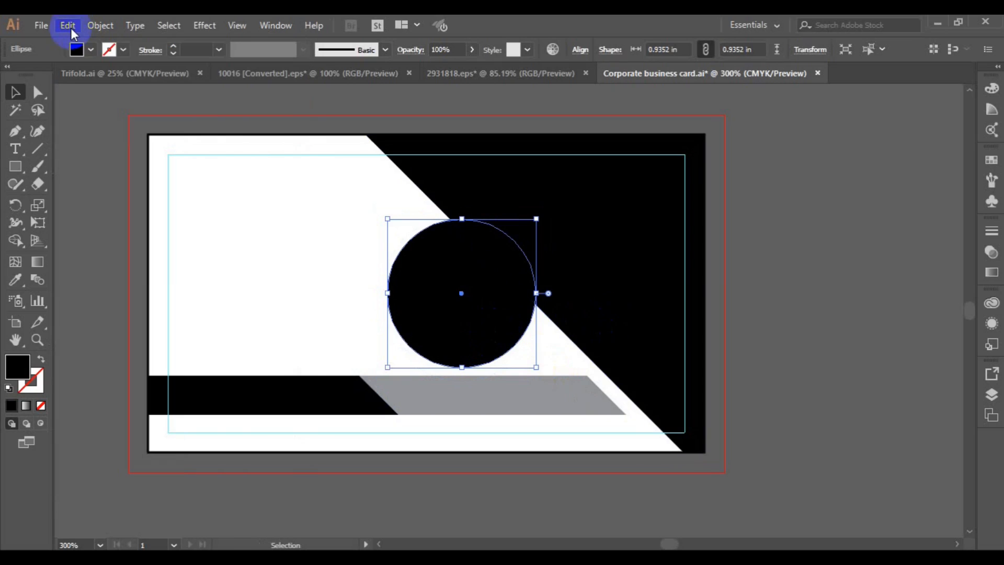
left_click(75, 26)
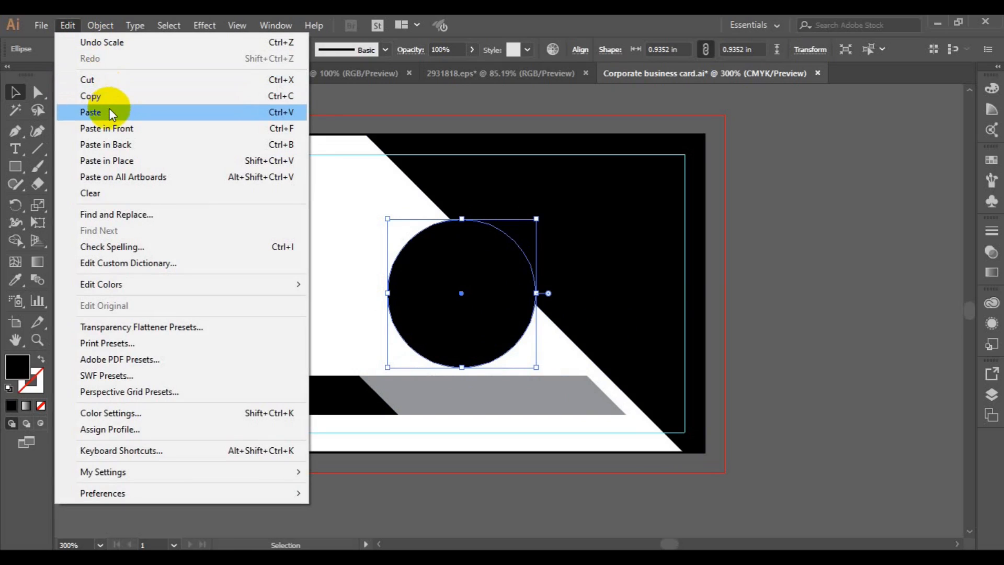
left_click(112, 128)
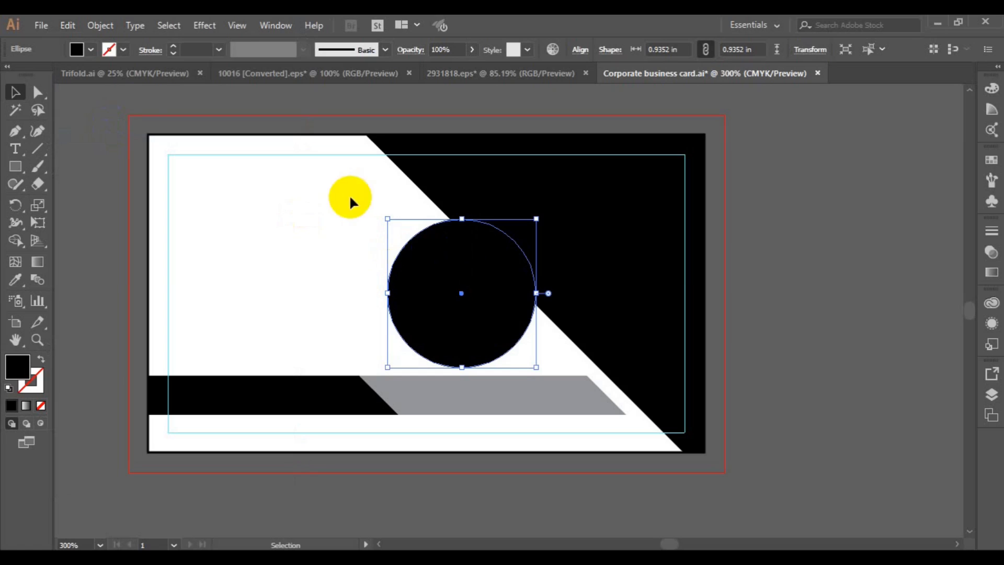
left_click(343, 264)
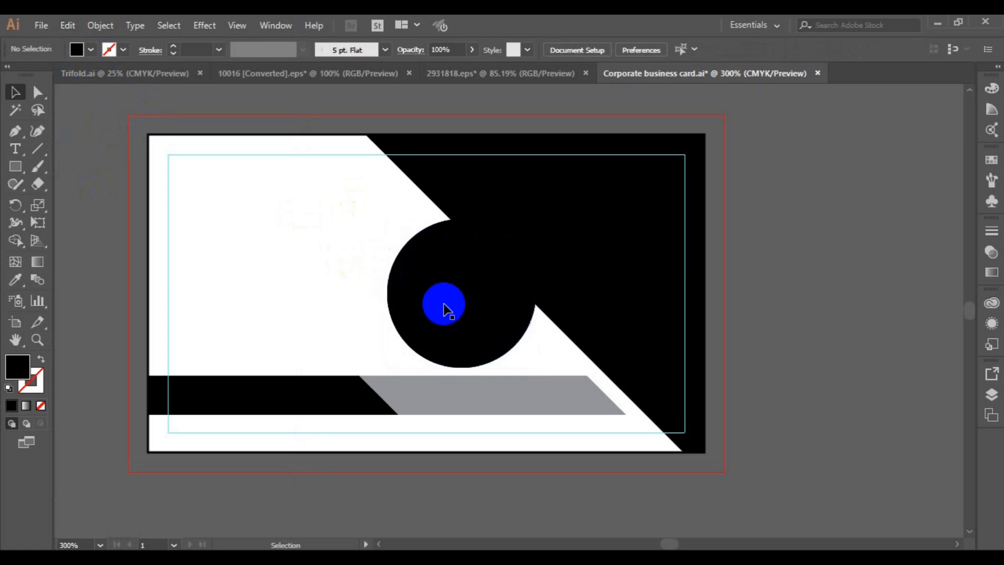
Fill the front copy light grey and shrink it to 0.8657 in, leaving a black ring
left_click(443, 303)
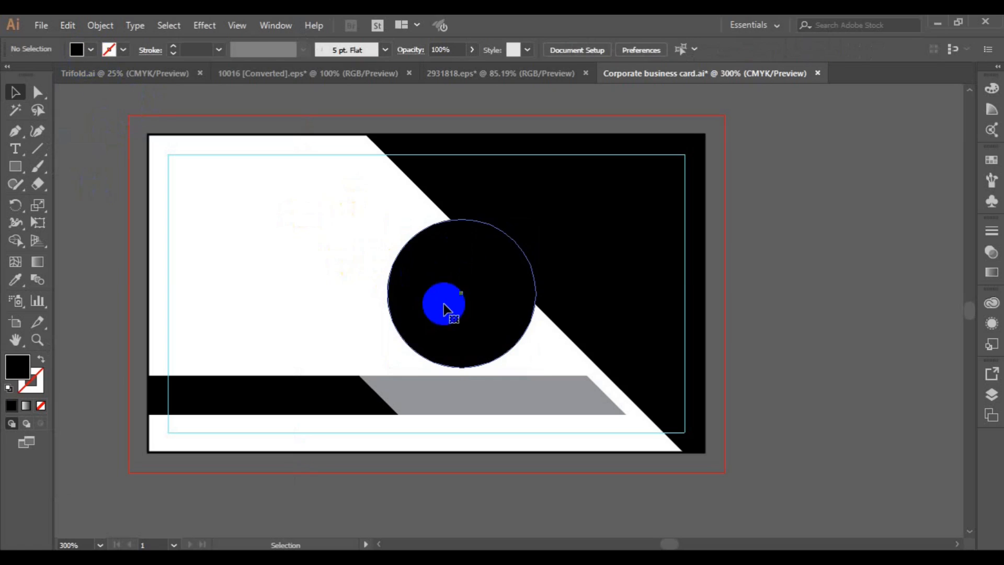
left_click(91, 50)
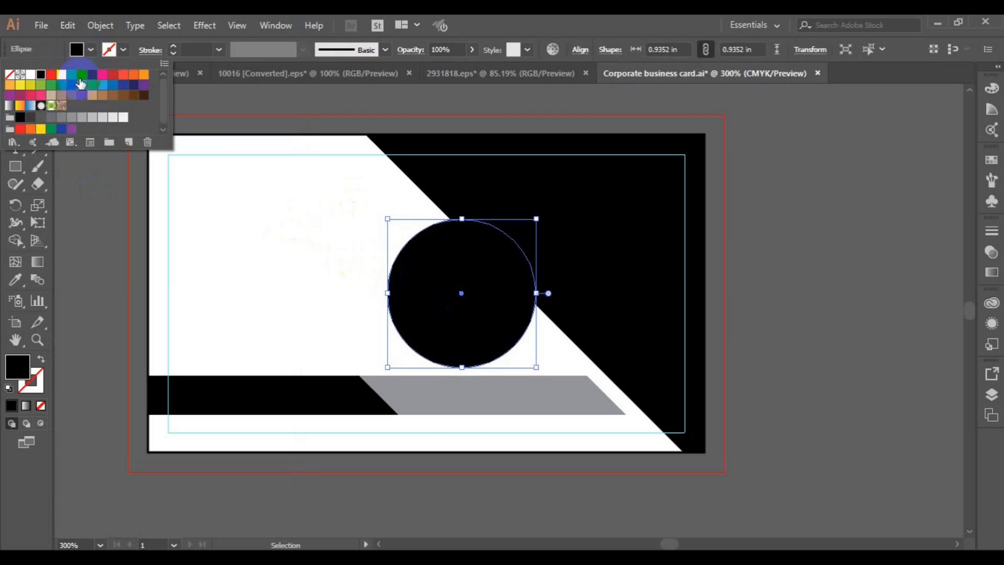
left_click(82, 117)
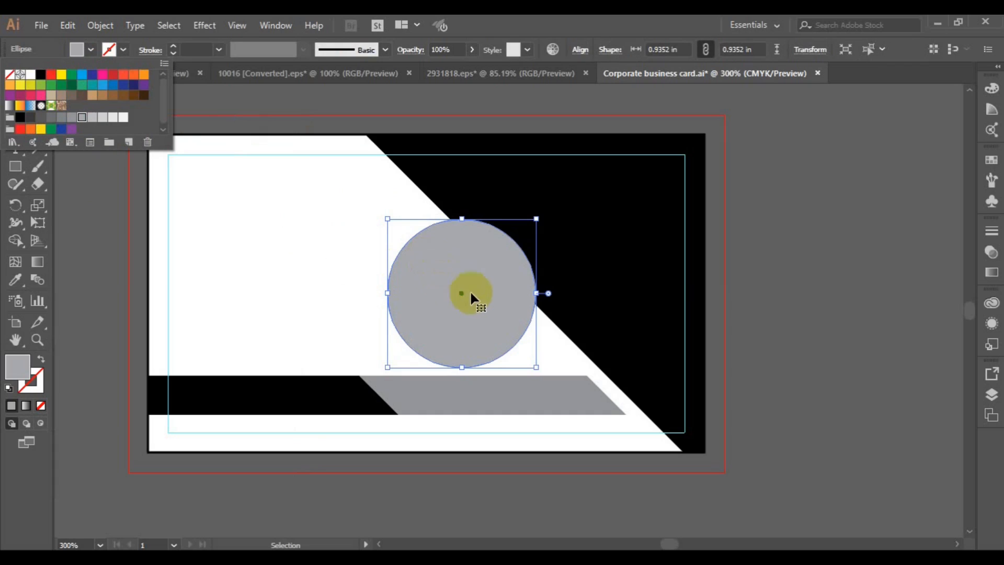
left_click(525, 361)
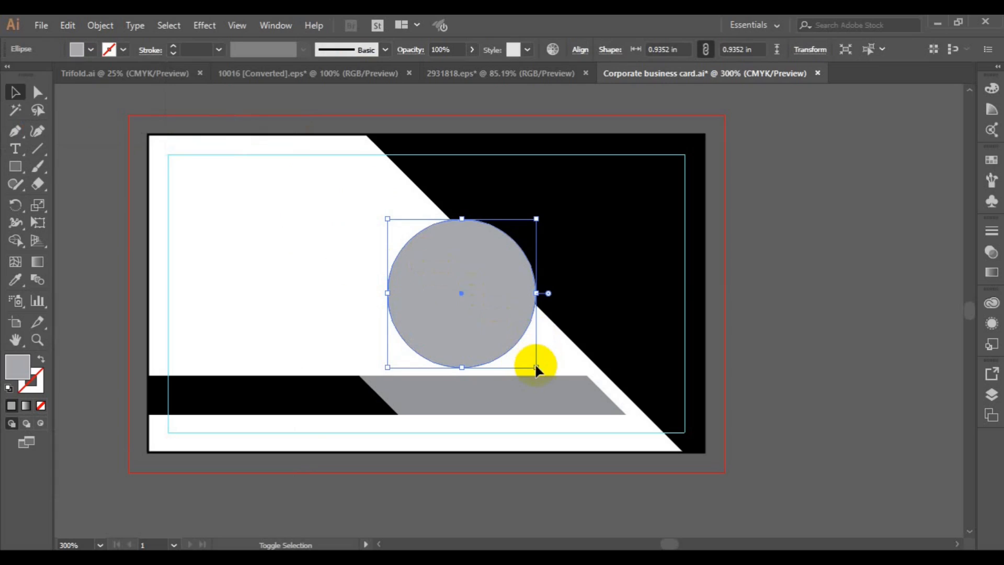
mouse_move(536, 367)
left_mouse_down()
mouse_move(522, 354)
mouse_move(530, 361)
left_mouse_up()
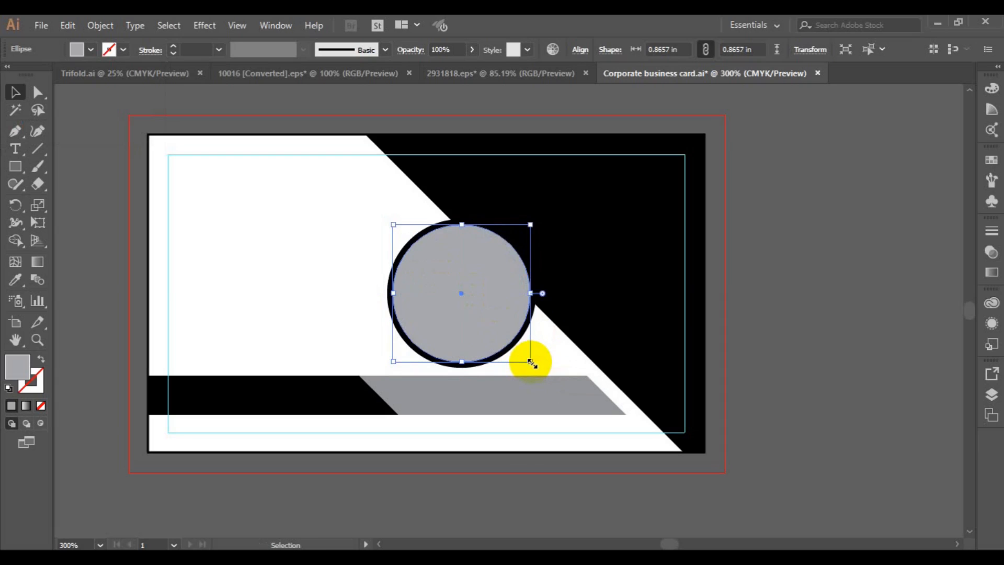
Move the black and grey circles right together and enlarge them until the black one is 1.02 in
left_click(387, 311)
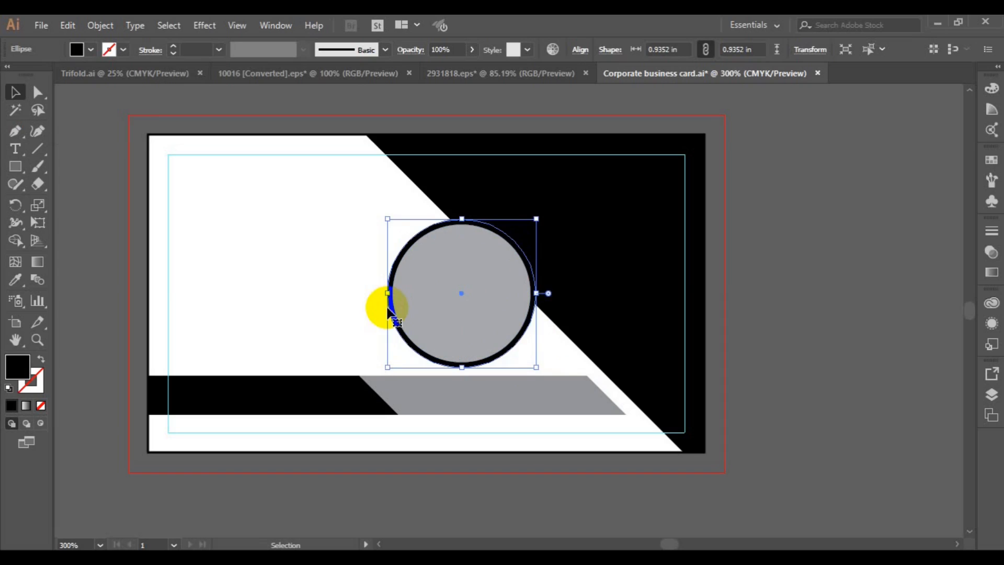
left_click(467, 323, "shift")
left_click_drag(466, 323, 507, 317)
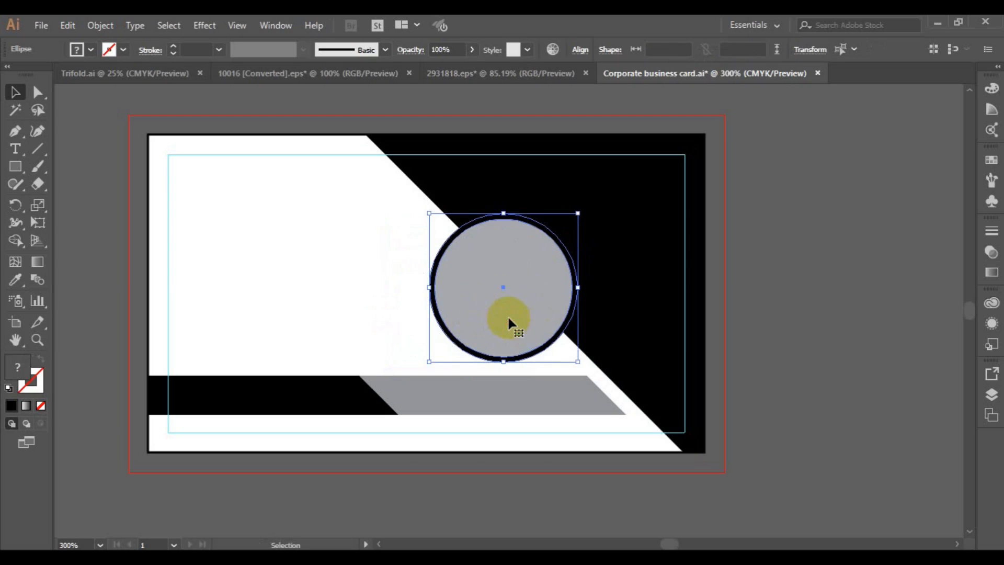
left_click_drag(578, 361, 591, 369)
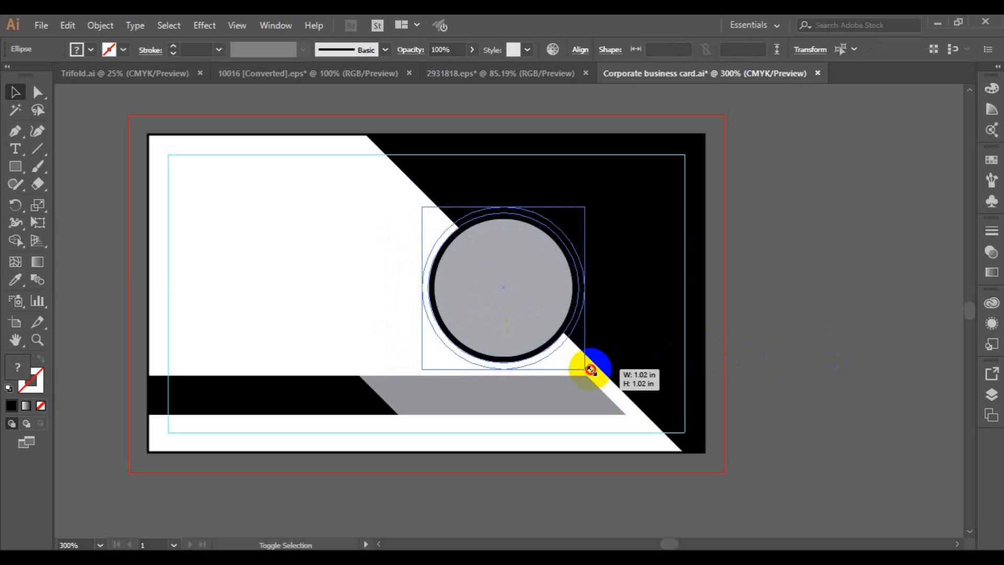
left_click_drag(590, 370, 589, 369)
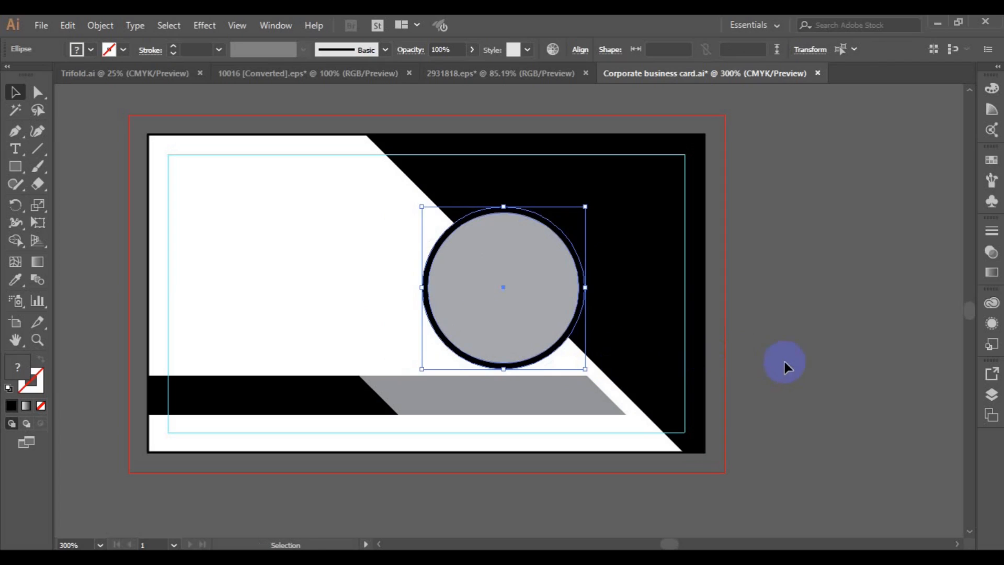
left_click(825, 363)
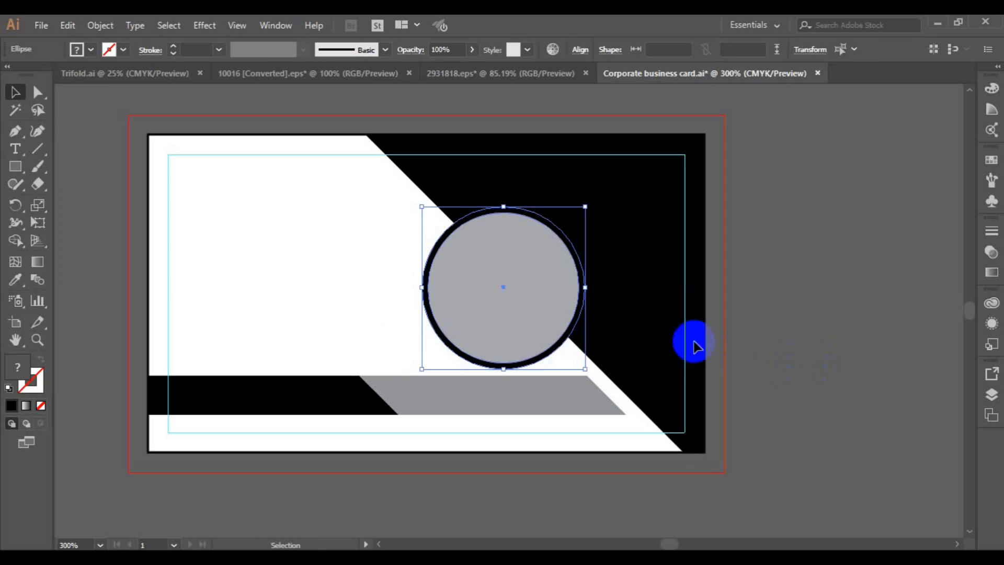
left_click(584, 297)
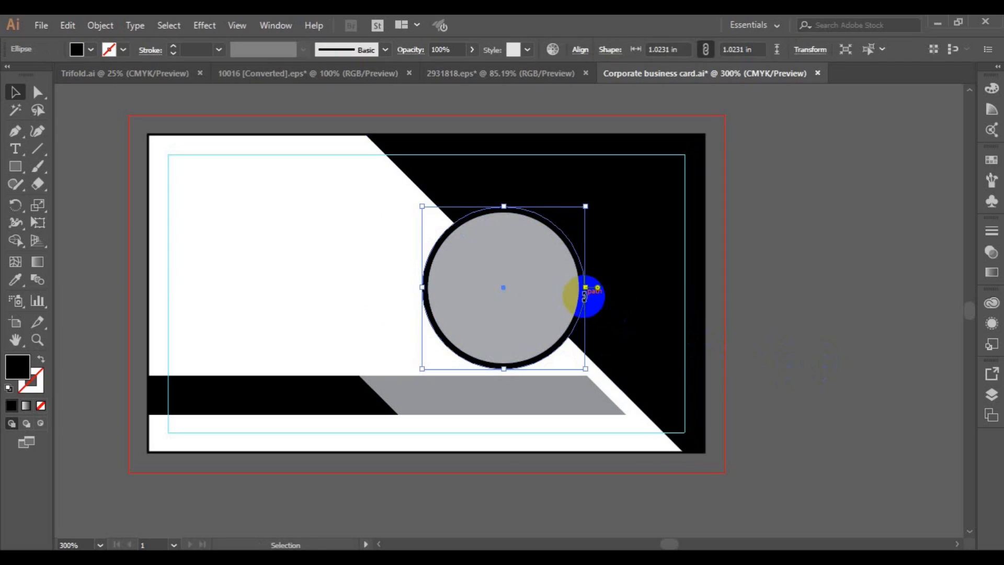
left_click(609, 186)
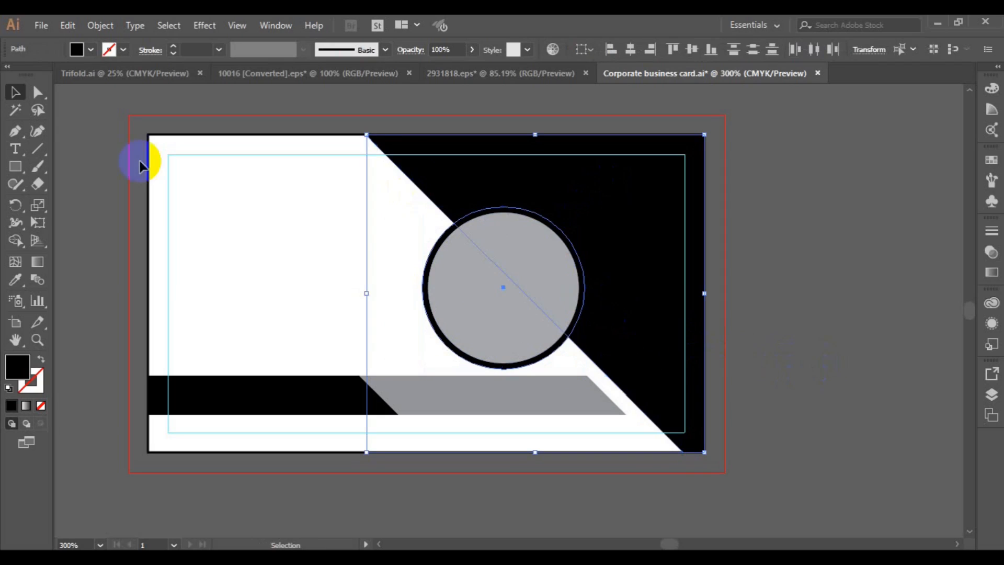
left_click(20, 242)
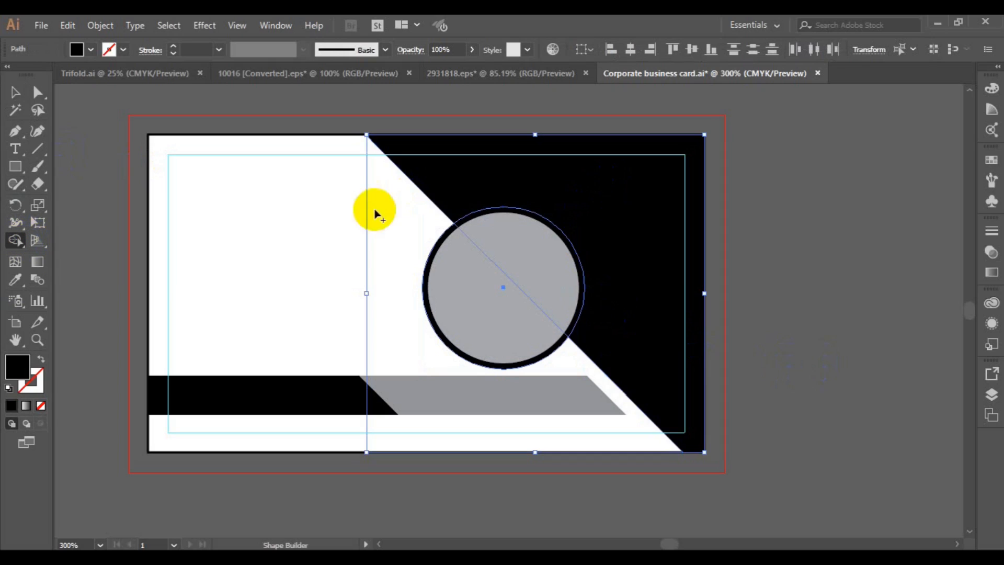
left_click_drag(455, 224, 481, 198)
left_click(15, 92)
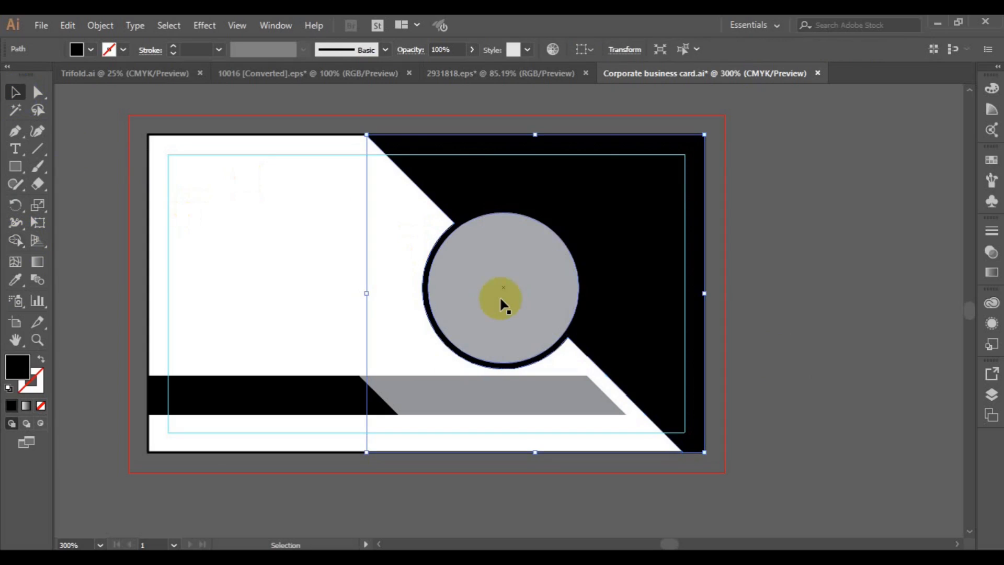
left_click(500, 300)
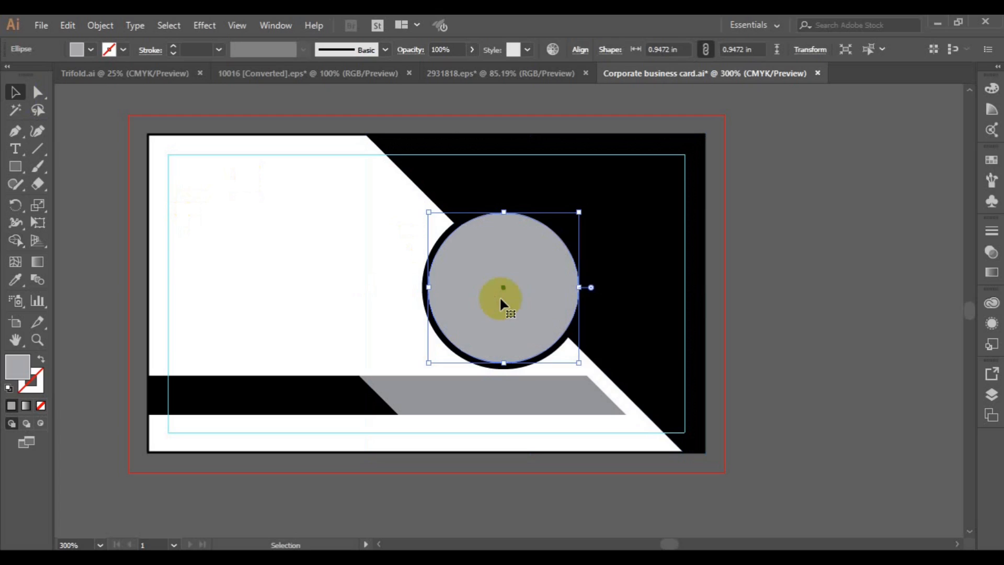
key("a")
key("ctrl+z")
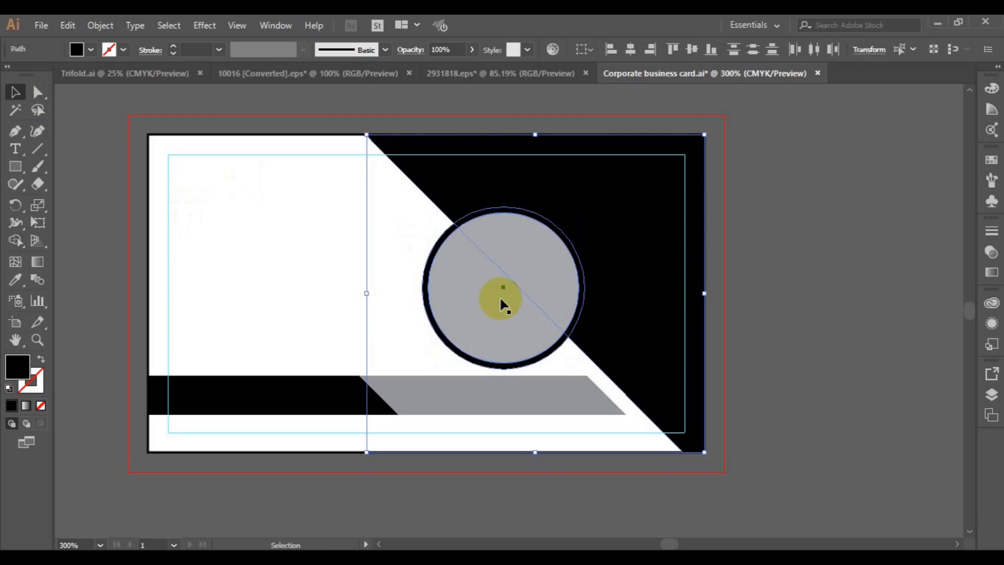
Give the black-ringed circle a white fill
left_click(821, 346)
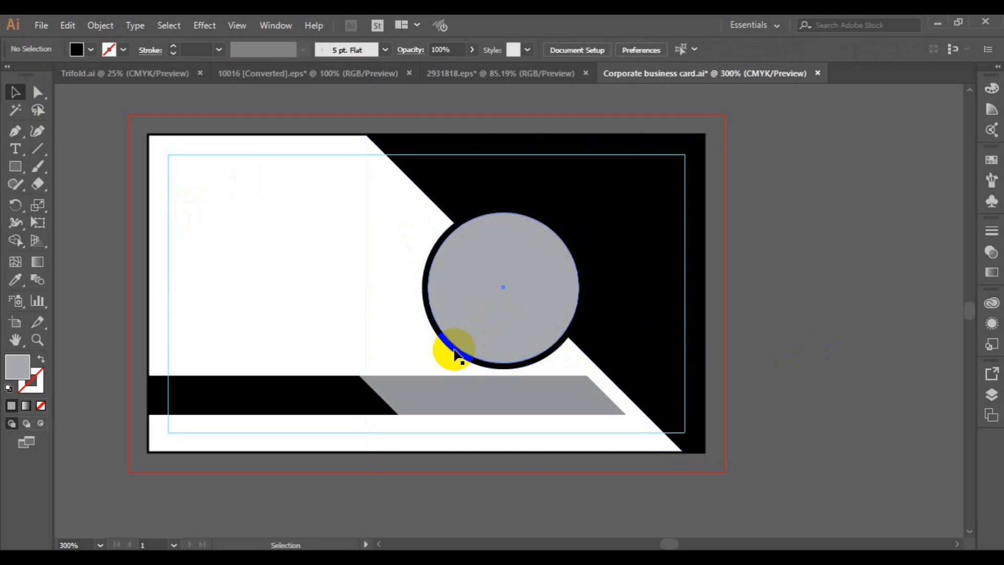
left_click(455, 354)
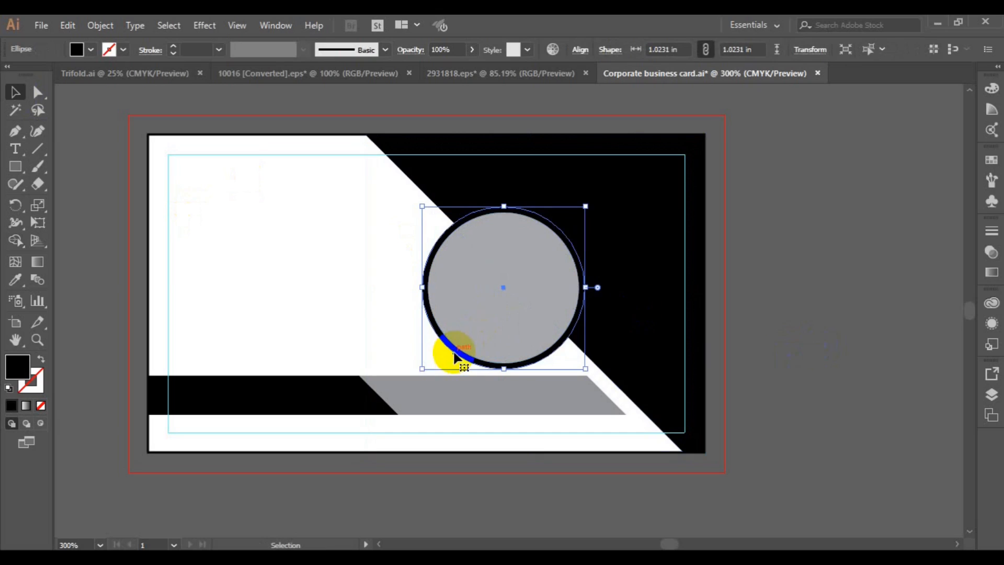
left_click(77, 50)
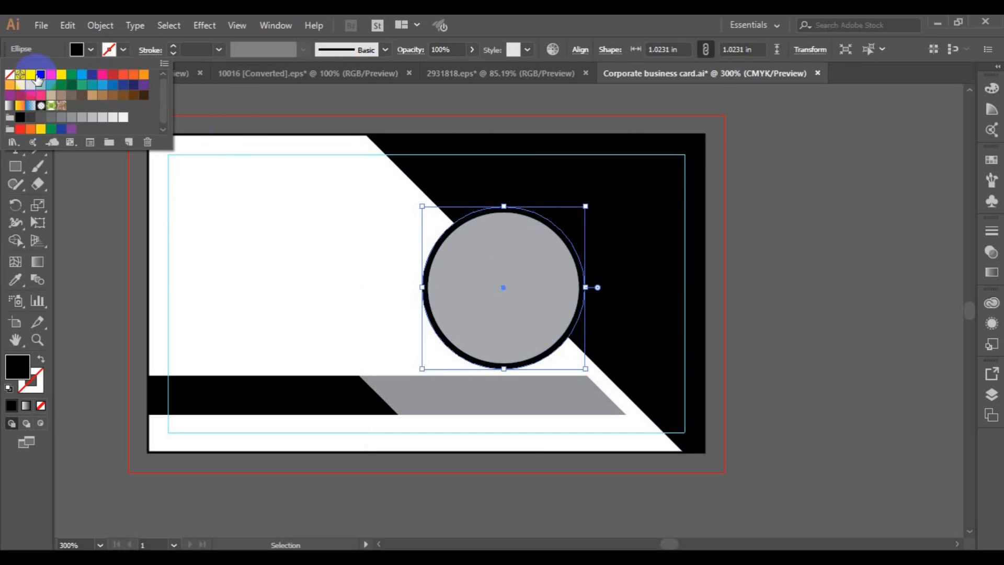
left_click(30, 74)
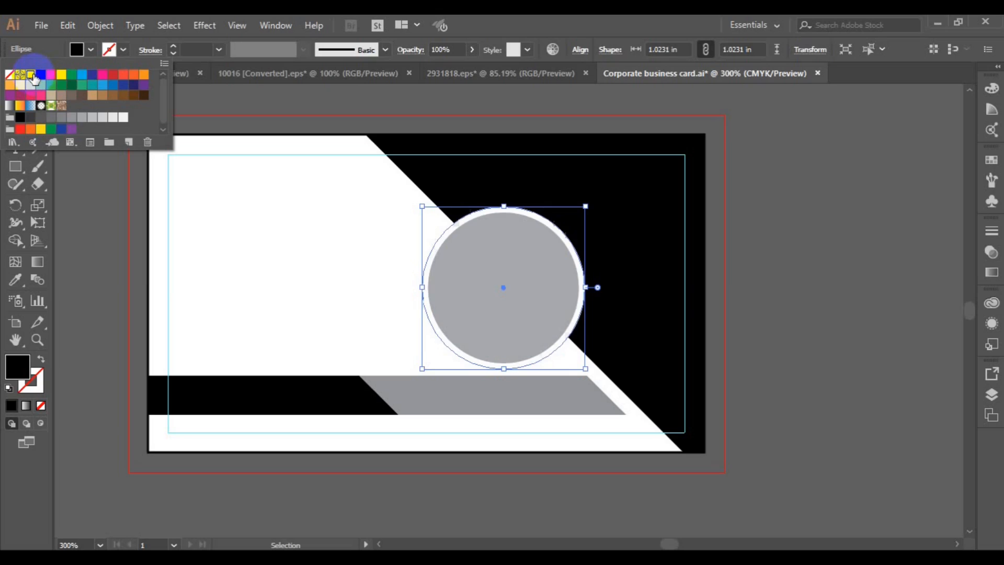
left_click(522, 282)
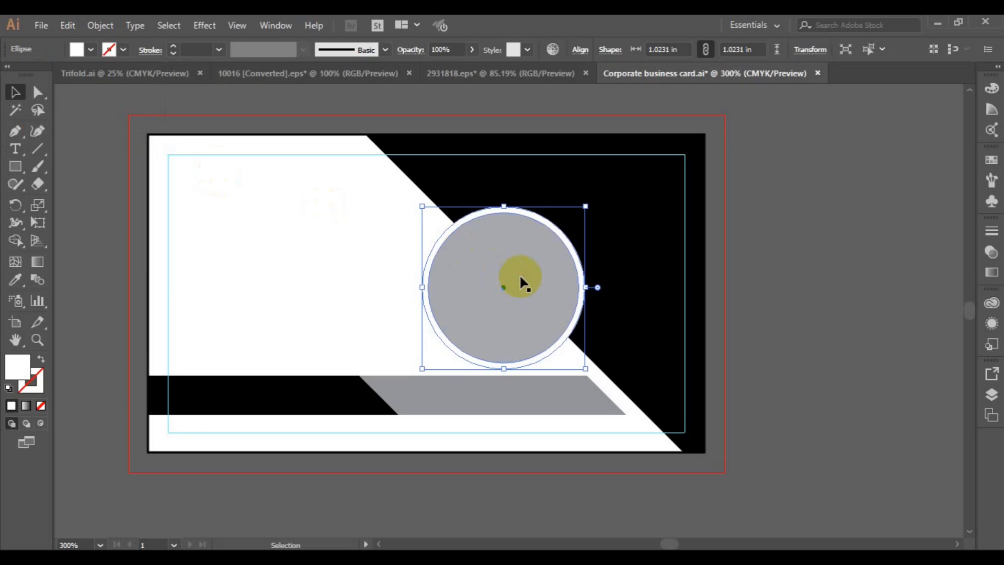
Send the white circle behind all the artwork
right_click(574, 244)
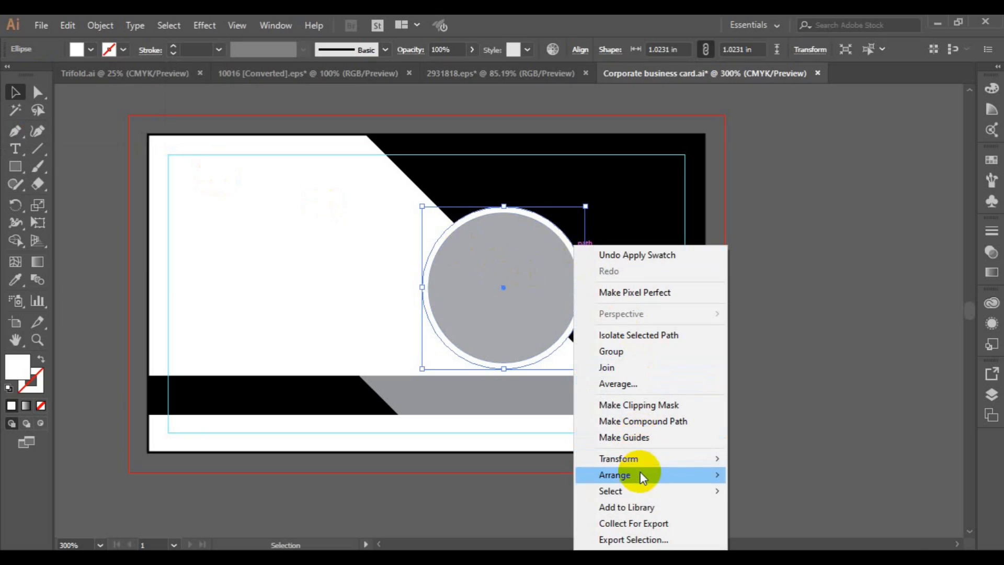
mouse_move(642, 477)
left_click(789, 516)
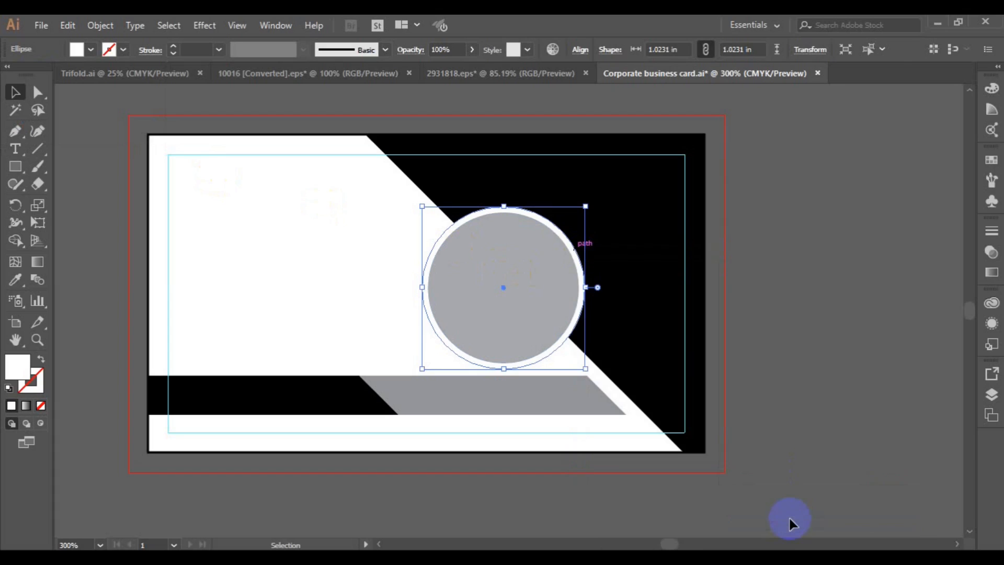
left_click(519, 320)
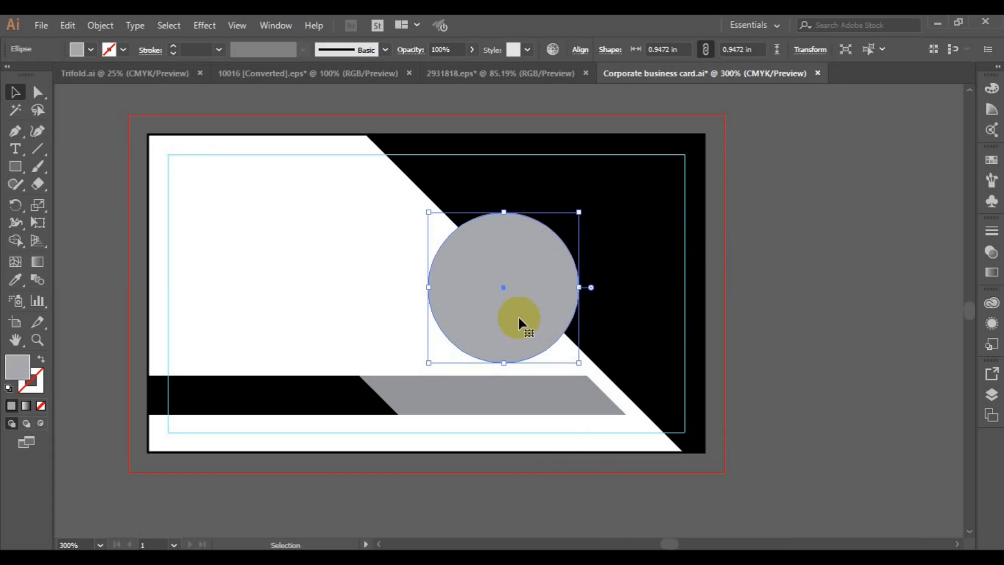
Duplicate the grey circle to the left, then merge the right circle into the diagonal background with Shape Builder
left_click_drag(519, 319, 387, 313)
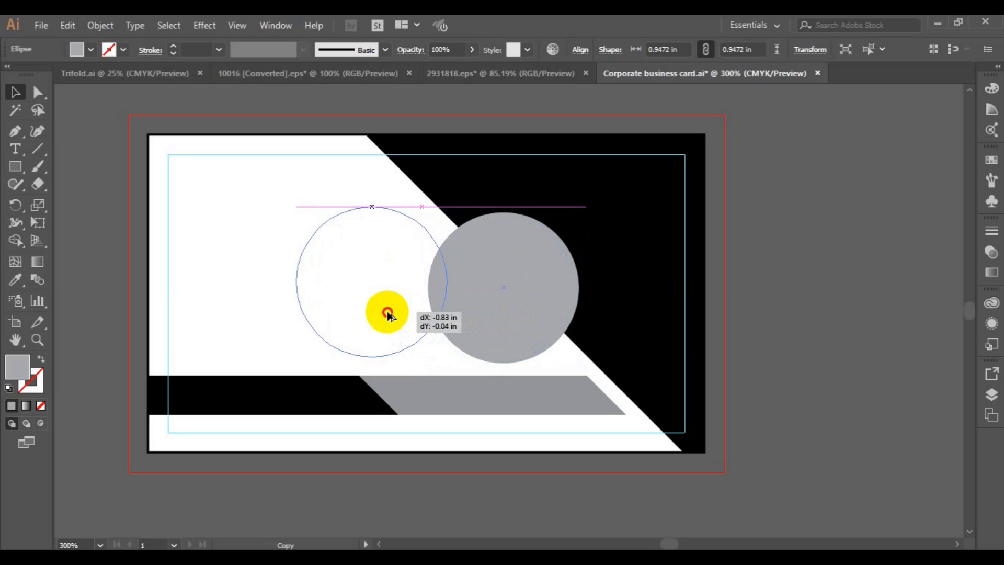
left_click_drag(388, 312, 386, 312)
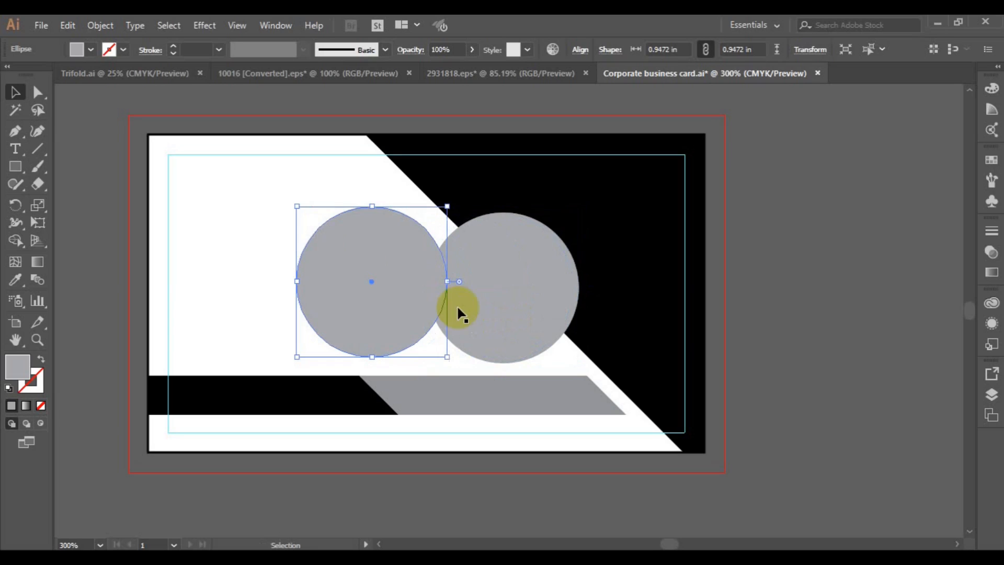
left_click(503, 307)
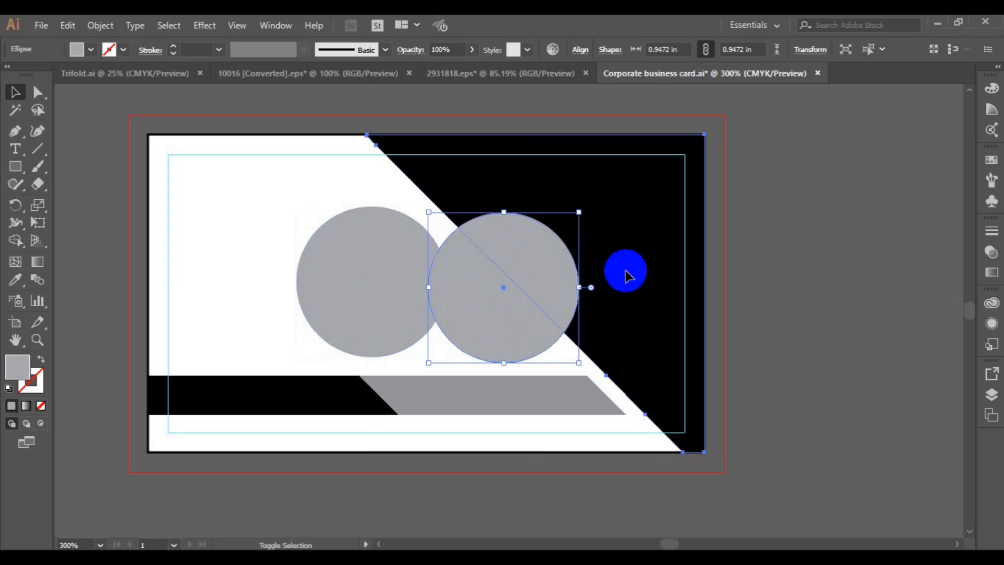
left_click(626, 273, "shift")
left_click(15, 240)
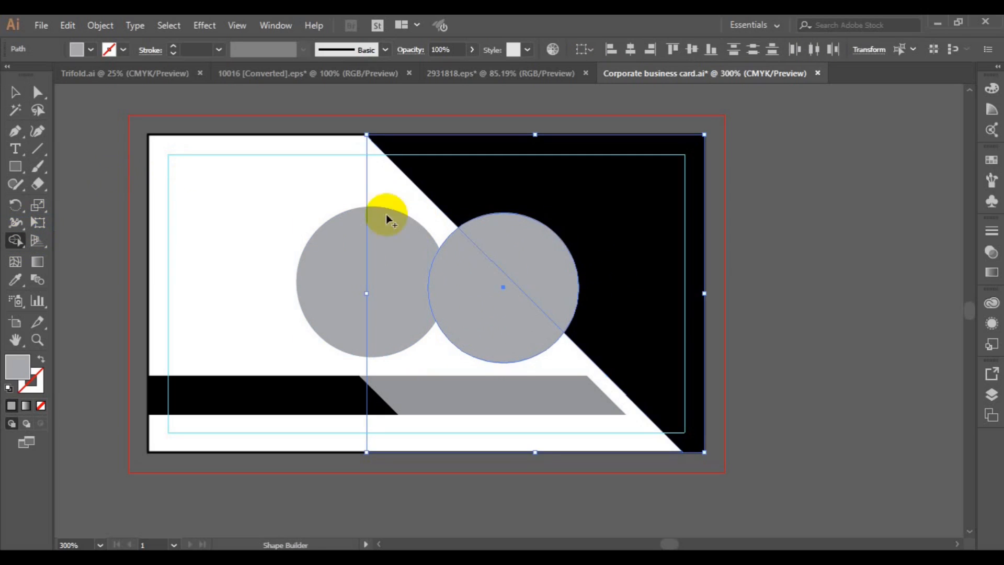
left_click_drag(563, 242, 592, 232)
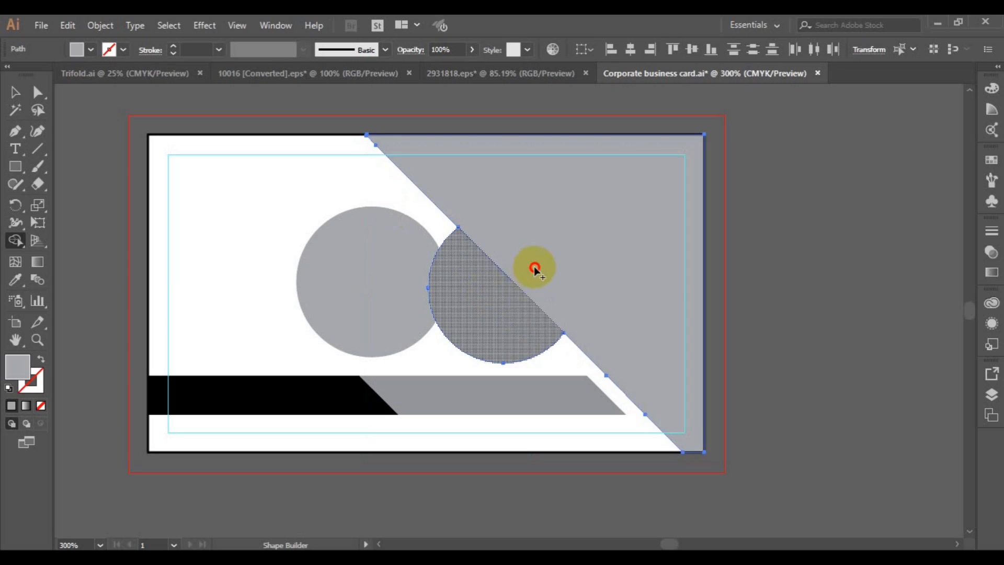
left_click(534, 266)
left_click(15, 92)
Fill the left circle copy with a darker grey and move it over the background's round bump
left_click(356, 280)
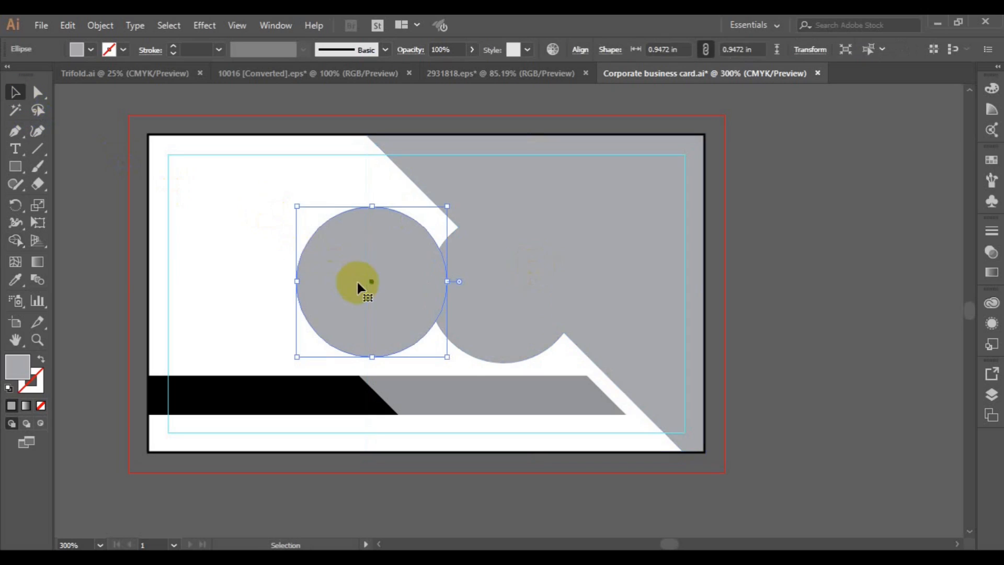
left_click(92, 48)
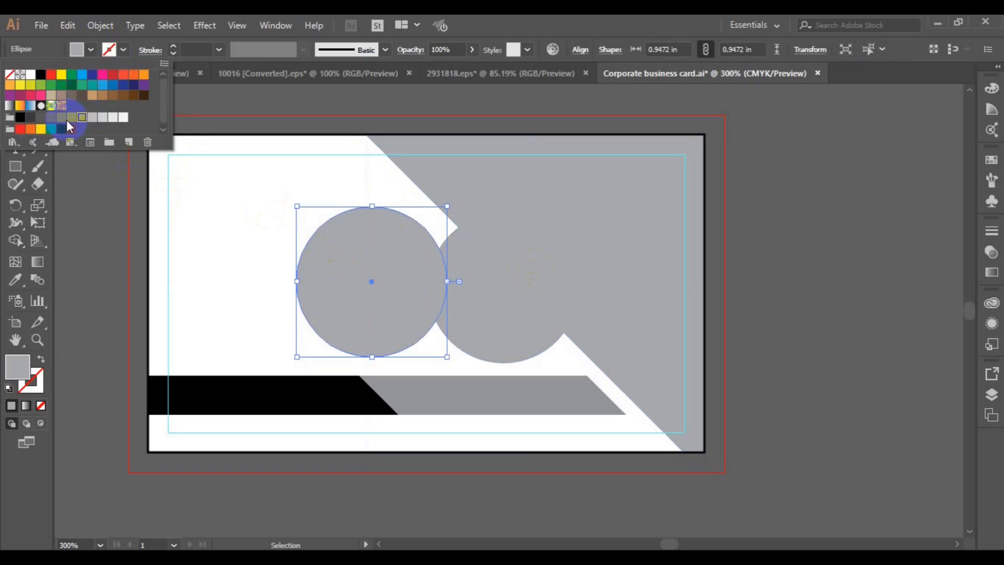
left_click(61, 118)
left_click(374, 288)
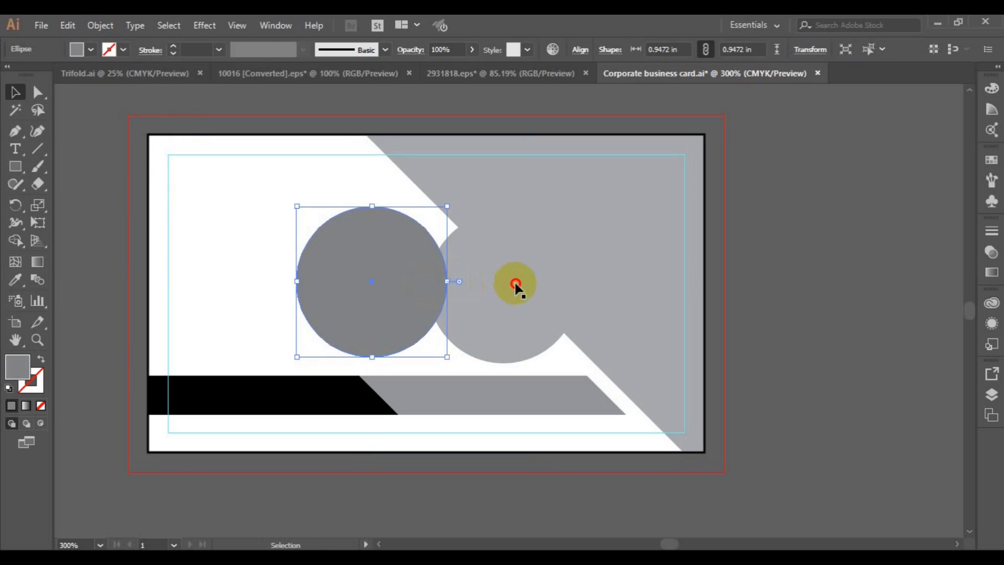
left_click_drag(374, 287, 507, 287)
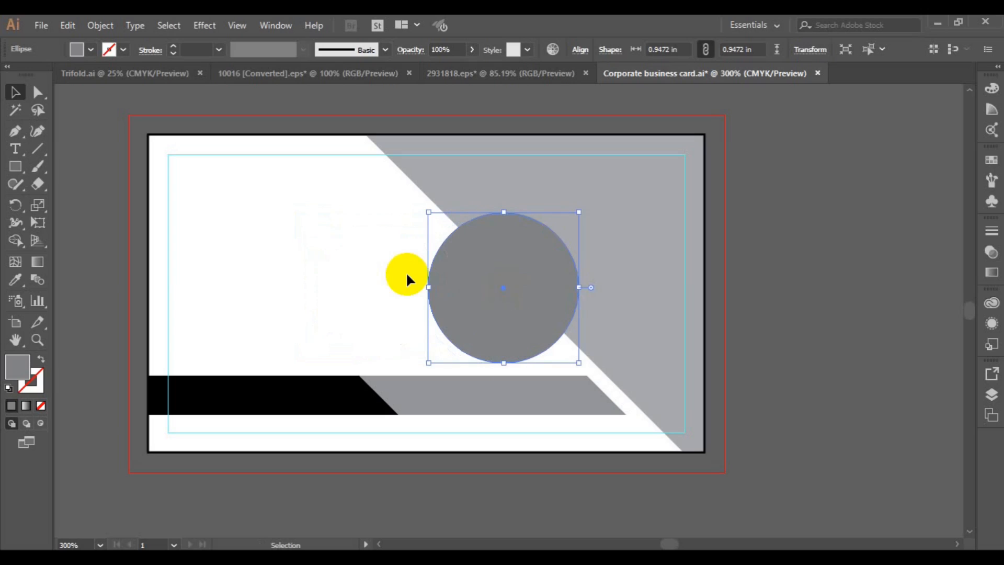
Set the dark circle's fill to None with a white 3 pt stroke
left_click(87, 49)
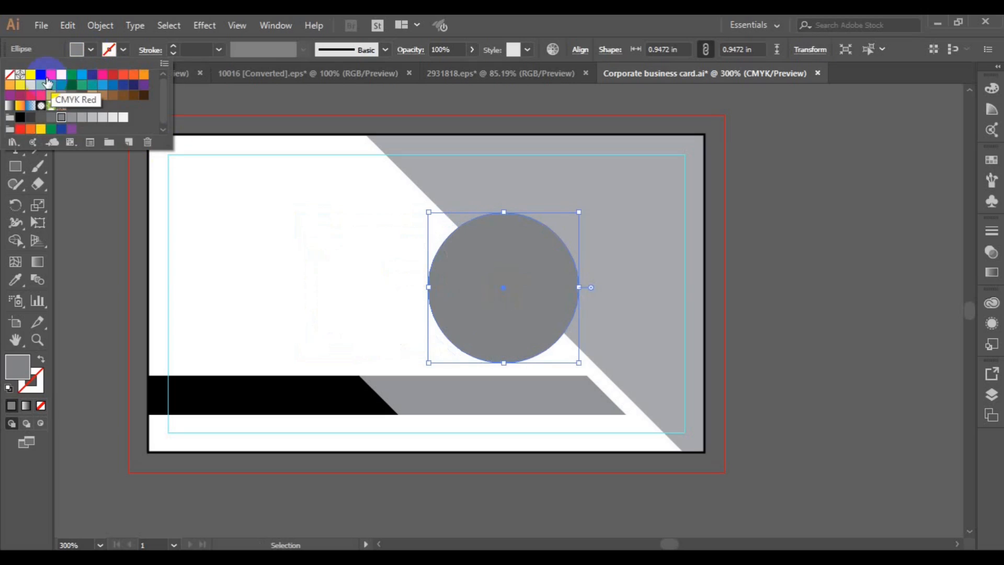
left_click(16, 78)
left_click(123, 50)
left_click(123, 49)
left_click(30, 74)
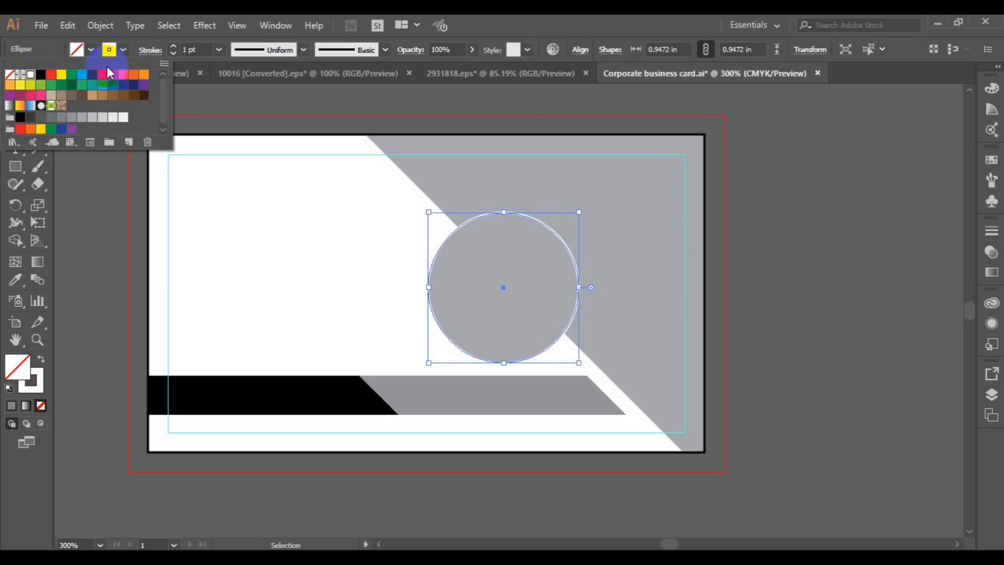
left_click(218, 50)
left_click(236, 182)
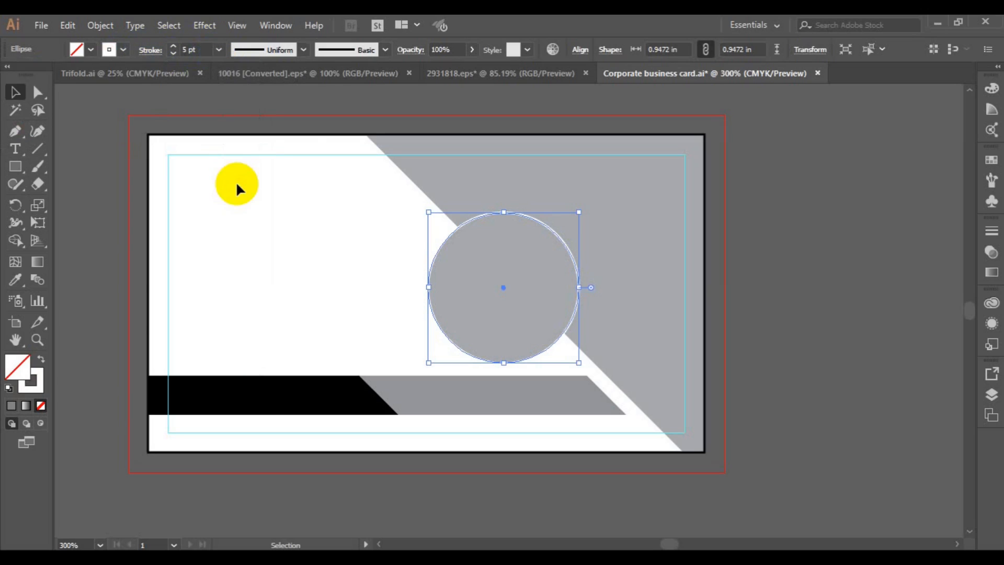
left_click(218, 50)
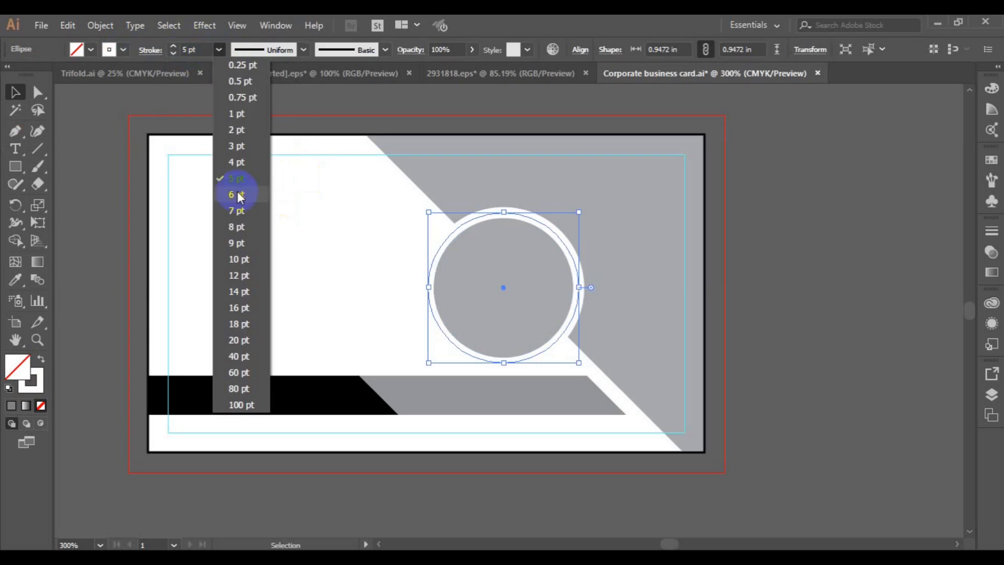
left_click(242, 147)
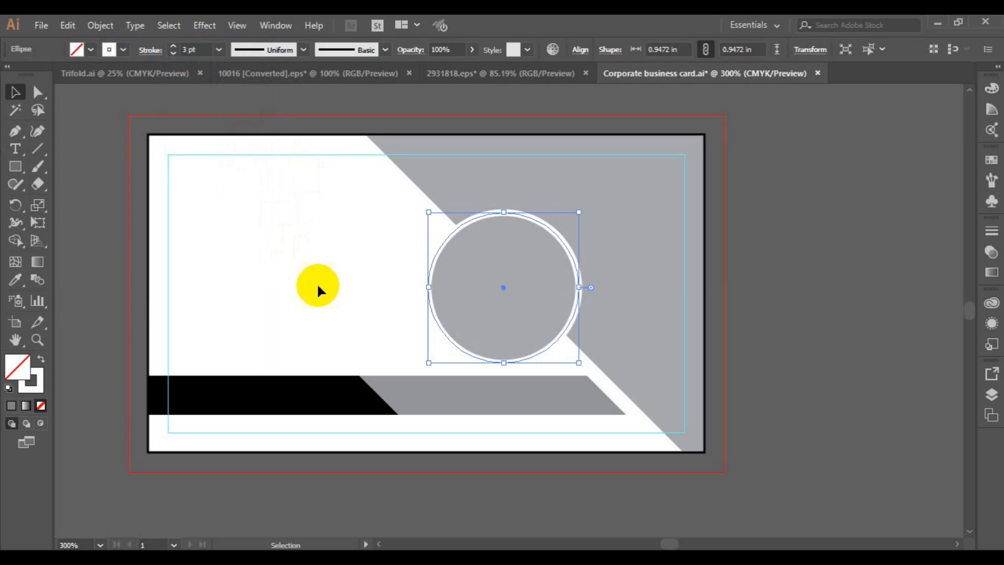
Paste copies of the outlined circle behind and in front of the original
left_click(68, 25)
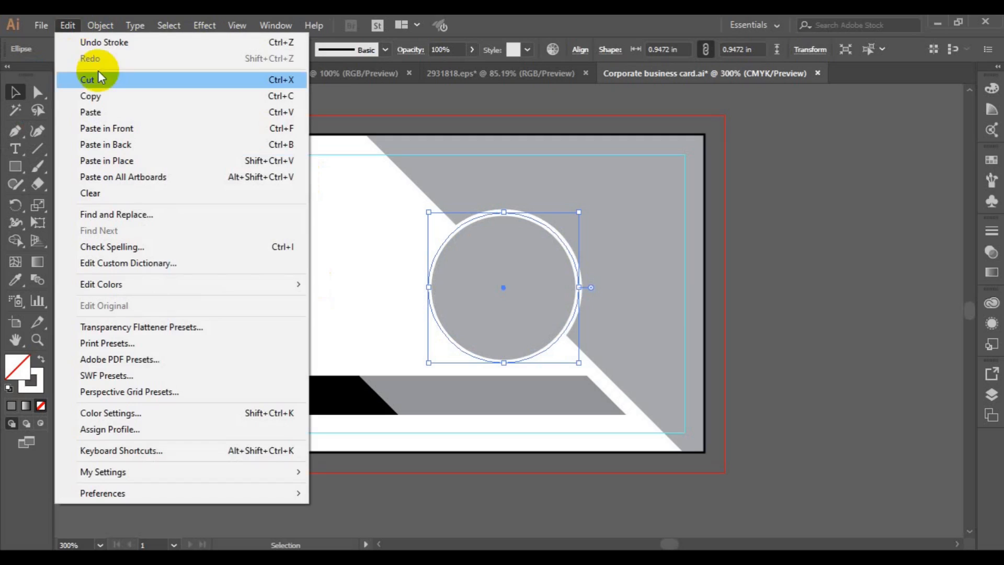
left_click(113, 101)
left_click(64, 27)
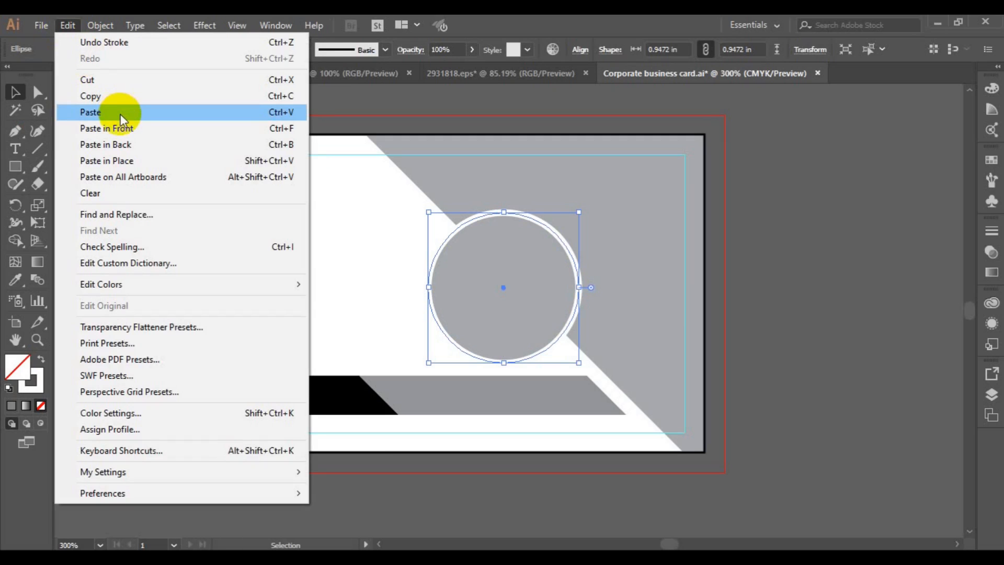
left_click(123, 144)
key("a")
key("v")
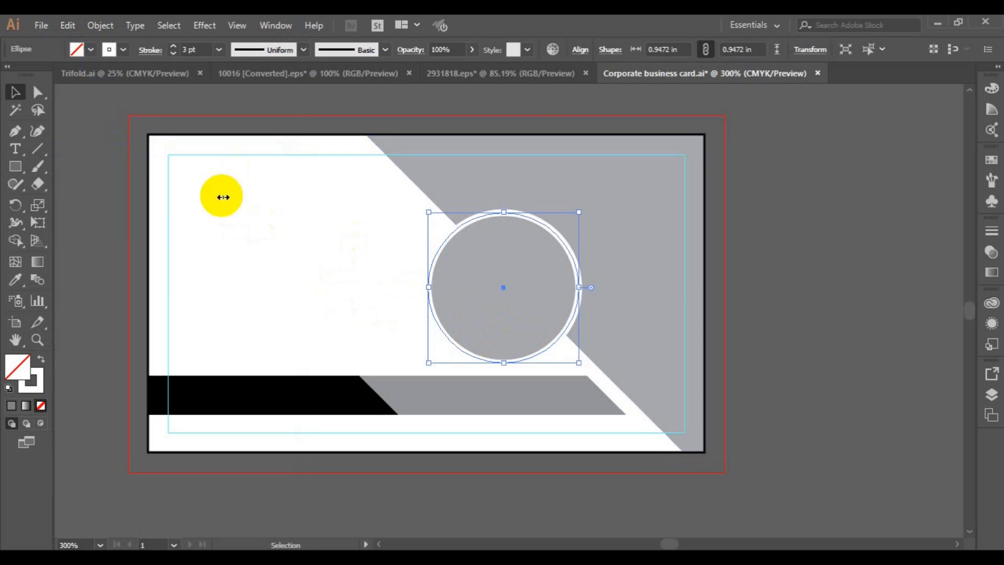
left_click(68, 25)
left_click(110, 96)
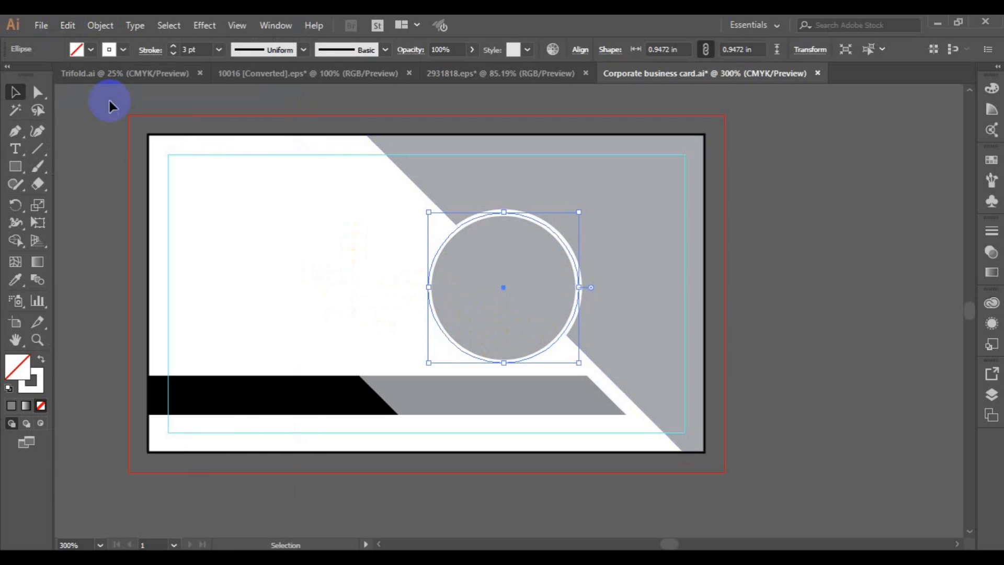
left_click(68, 26)
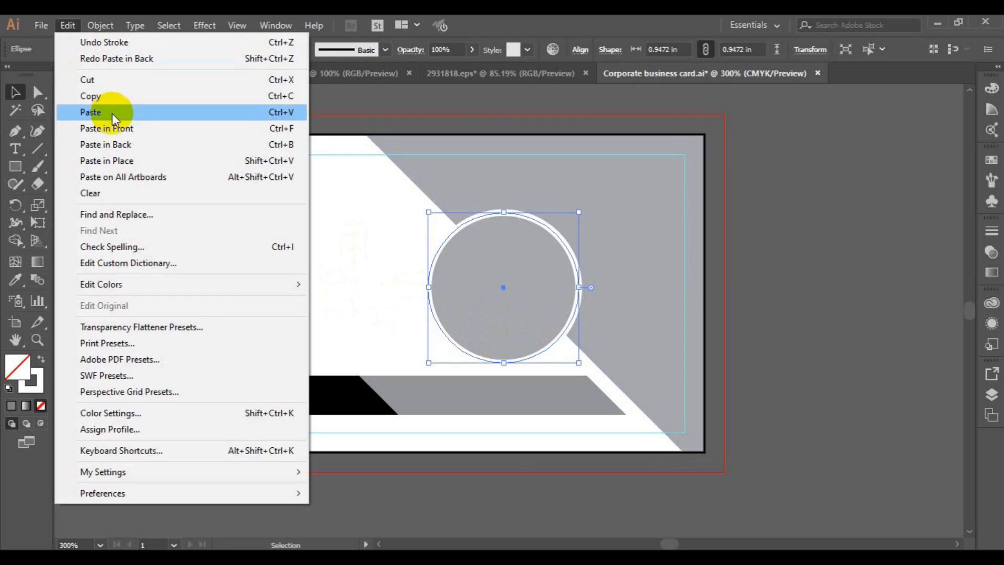
left_click(123, 160)
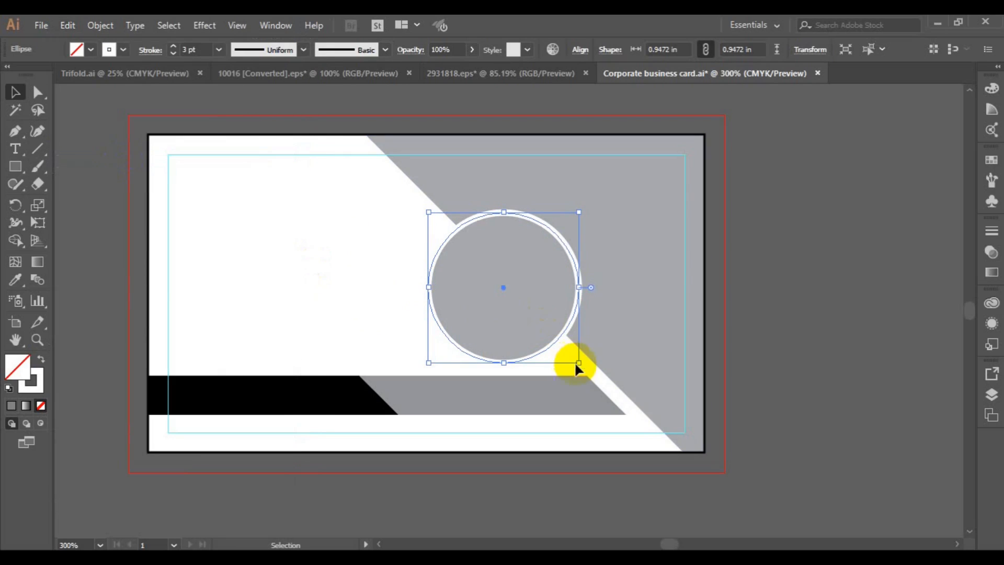
Set the front ring's stroke to 1 pt and enlarge it from the centre to about 1.11 in
left_click(218, 50)
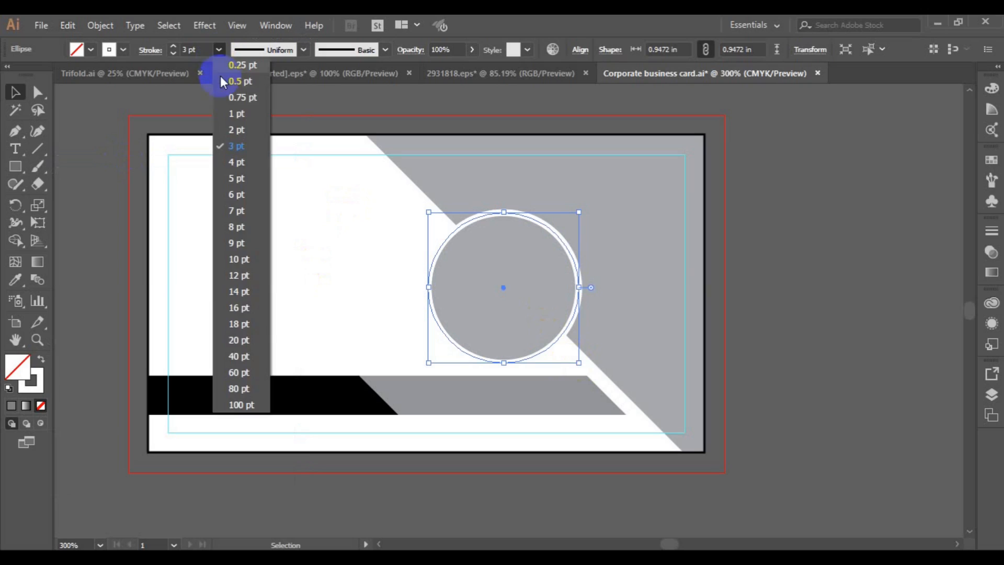
left_click(240, 116)
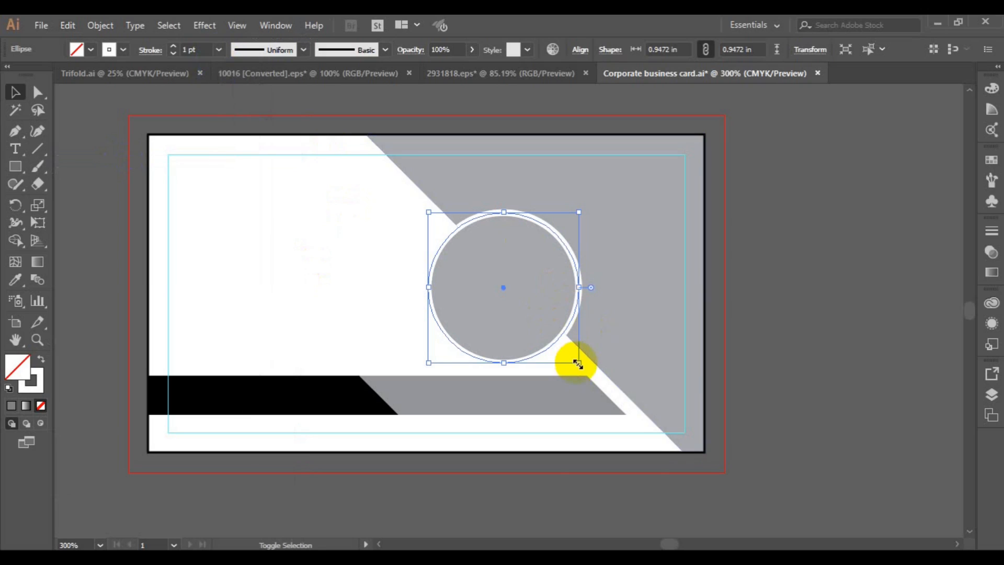
left_click_drag(579, 365, 591, 376)
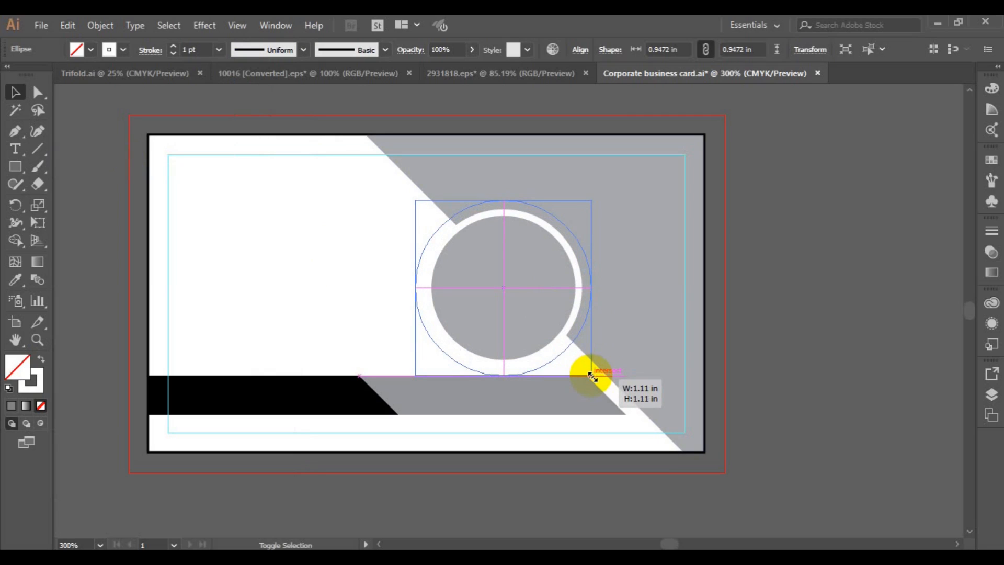
left_click_drag(591, 376, 591, 375)
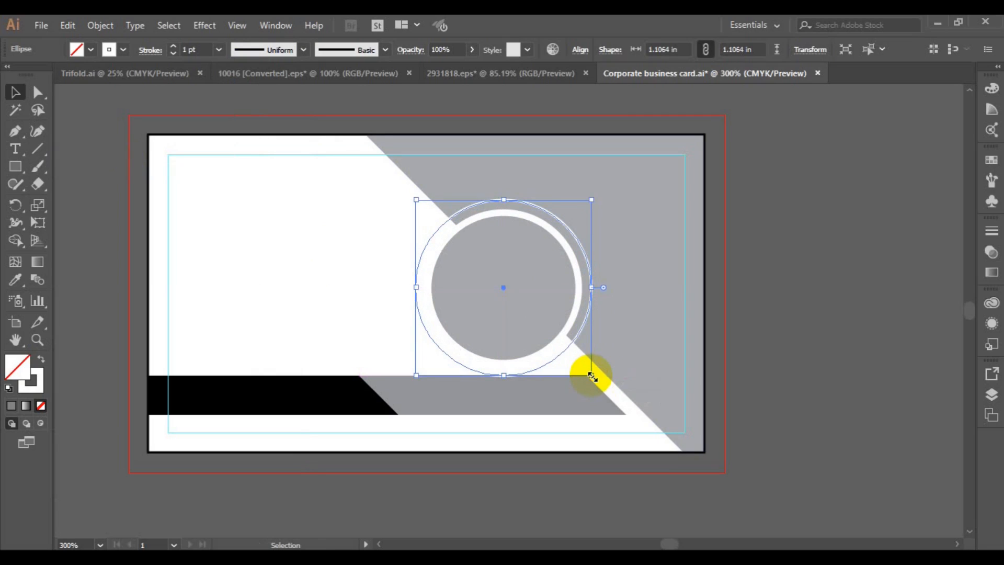
left_click(215, 392)
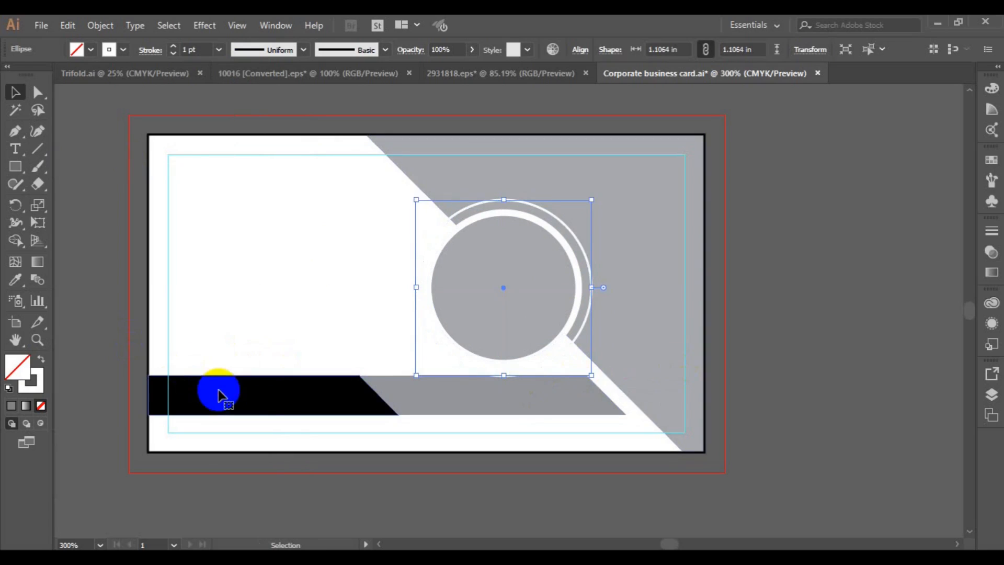
Nudge the black and grey bottom bars together slightly down and a few steps right
left_click(444, 384, "shift")
key("Down")
key("Down")
key("Down")
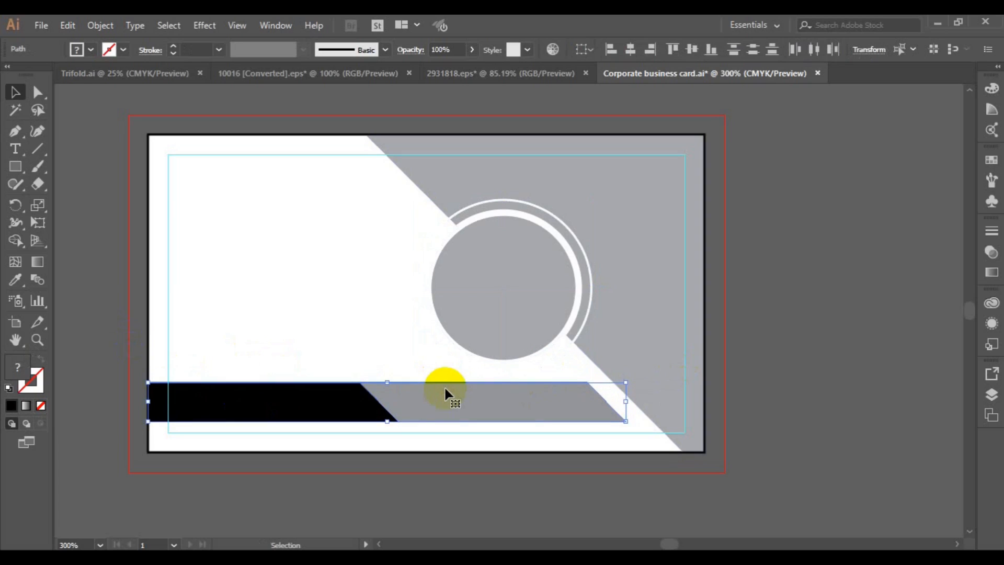
key("Right")
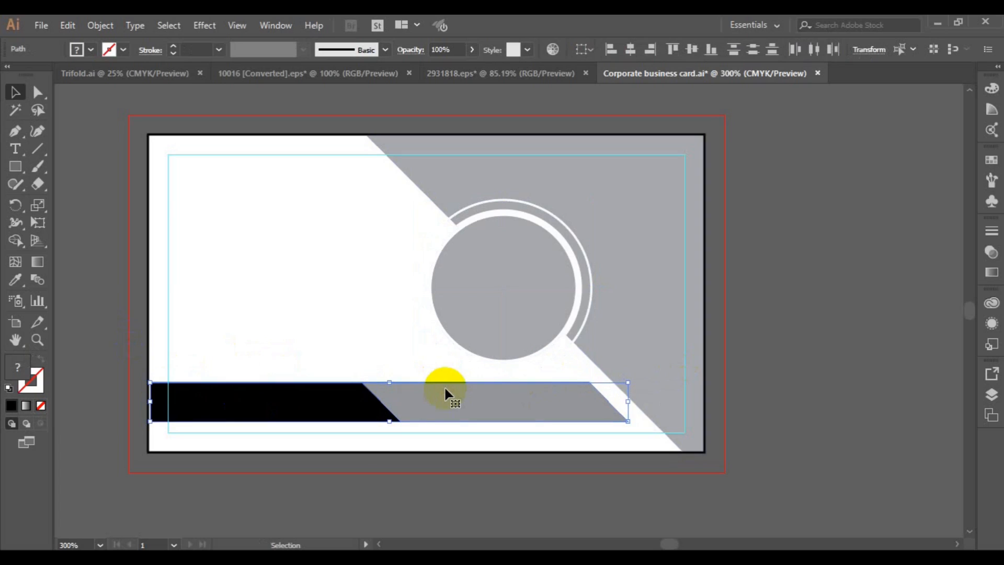
key("Right")
key("Left")
key("Right")
key("Right")
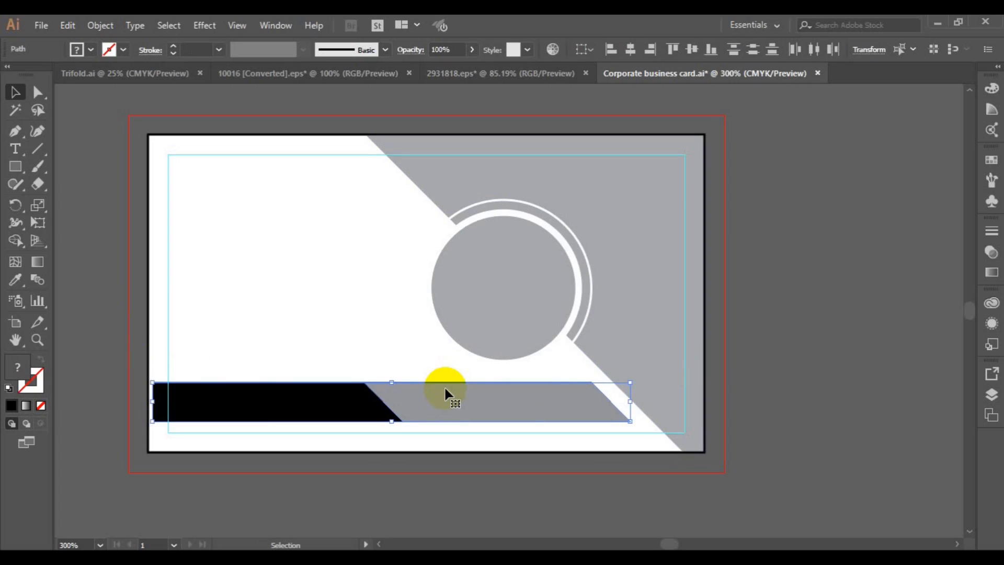
key("Right")
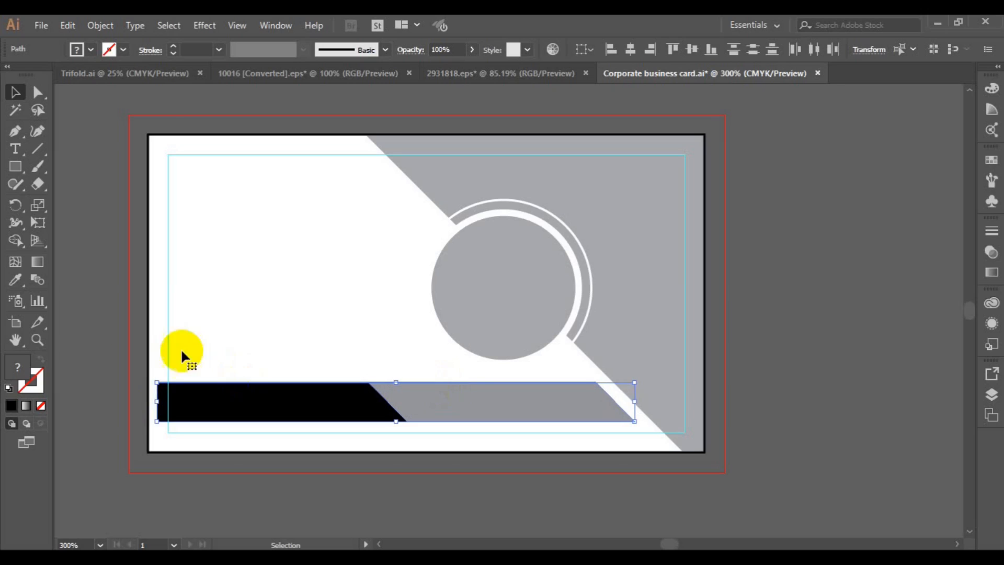
left_click(226, 411)
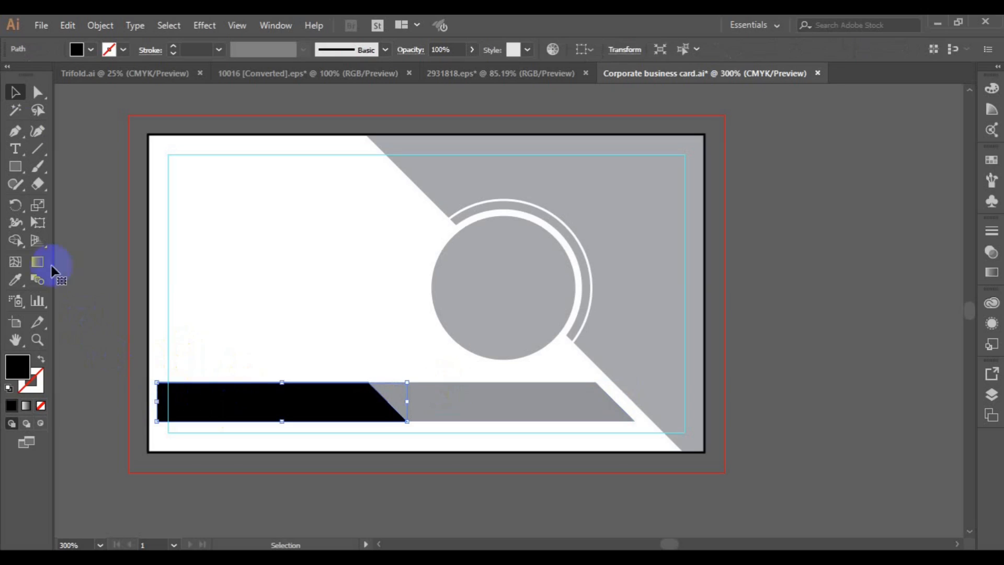
Move the black bar's two left anchors out to the card's left edge with the Direct Selection tool
left_click(38, 92)
left_click_drag(134, 347, 164, 431)
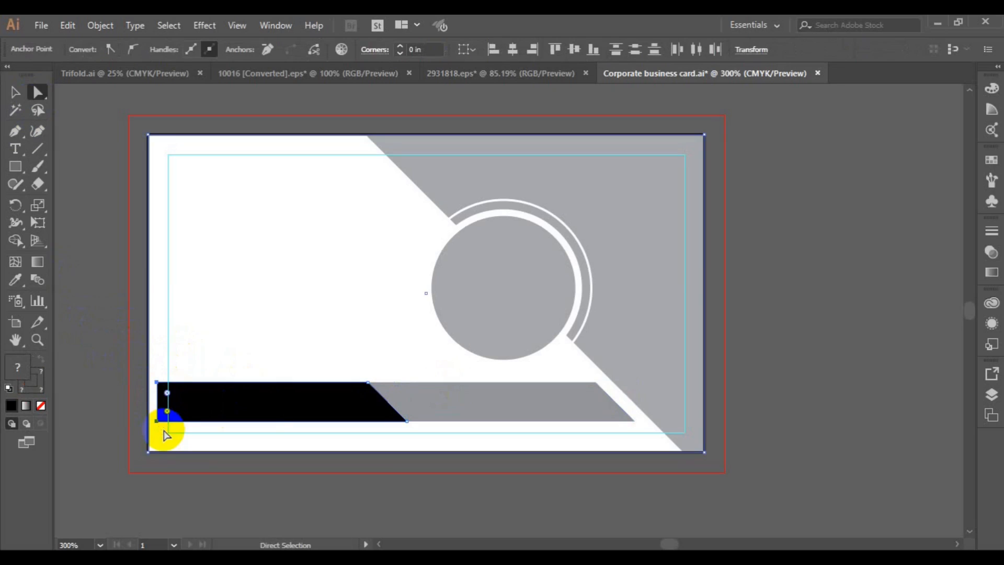
left_click(162, 401)
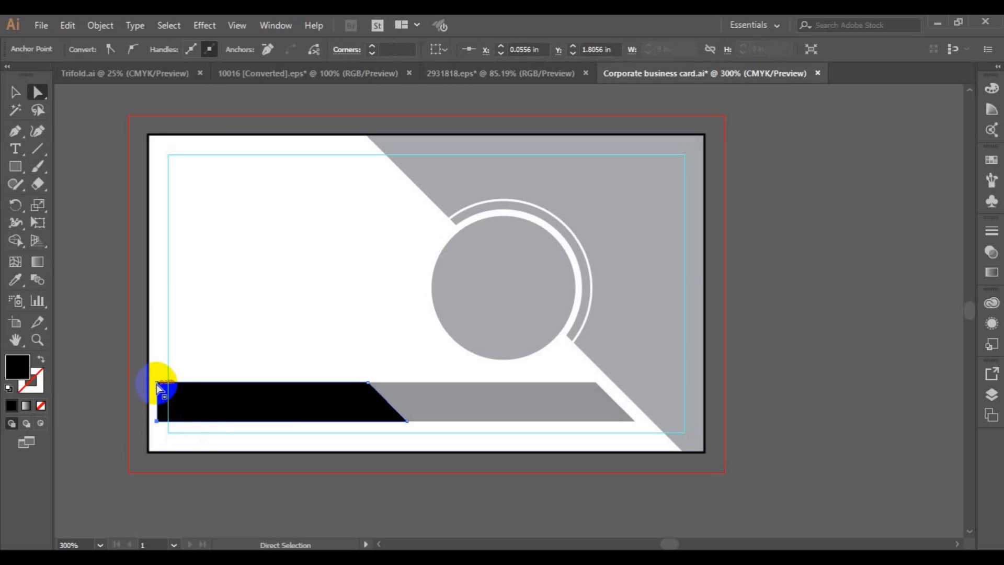
left_click(156, 383, "shift")
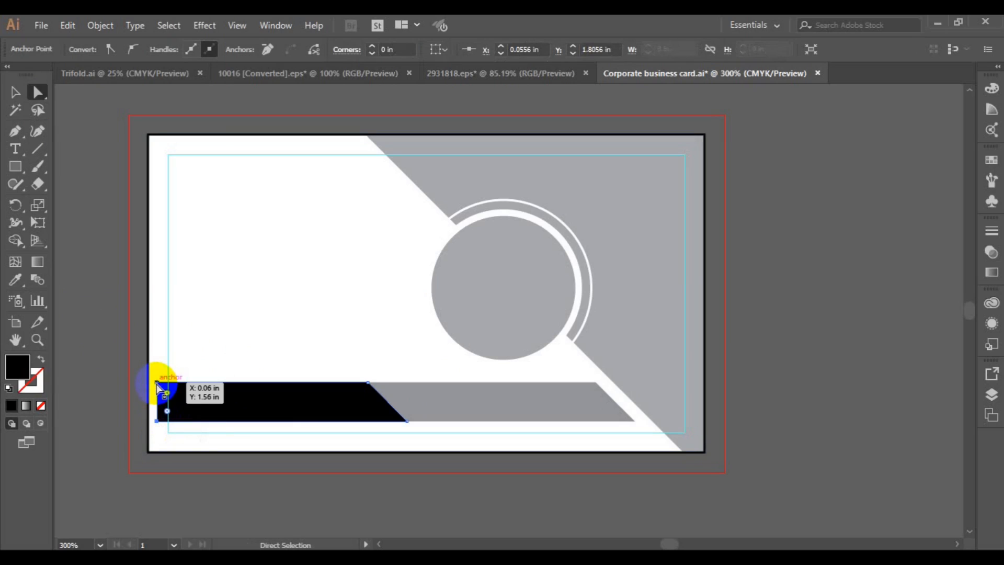
key("Left")
key("Left")
key("Left")
key("Left")
key("Left")
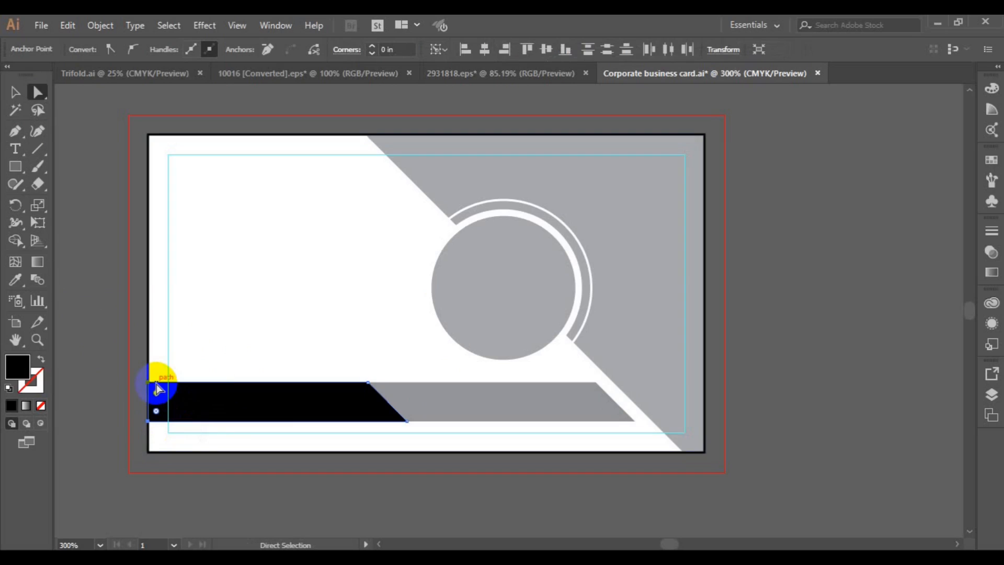
key("Right")
key("Right")
Deselect everything and save the document
left_click(14, 94)
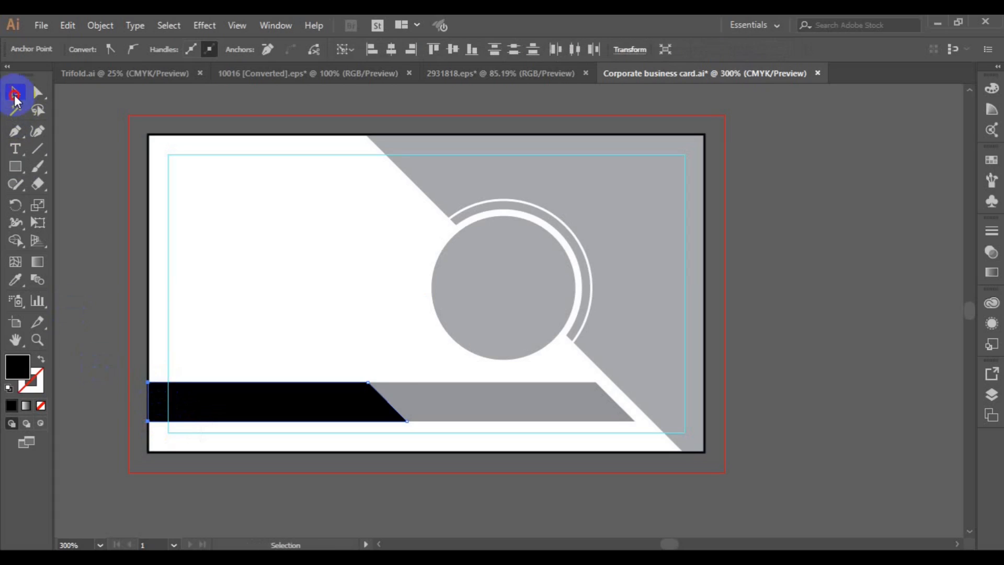
left_click(95, 258)
key("ctrl+s")
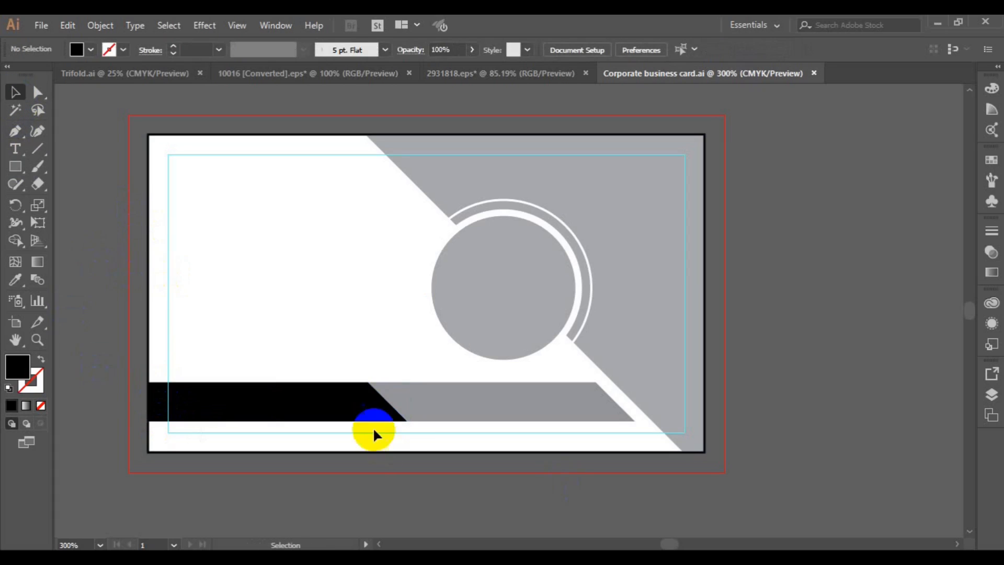
Place entrepreneur-593371_960_720 from the freepik stockpoto folder via File > Place
left_click(45, 27)
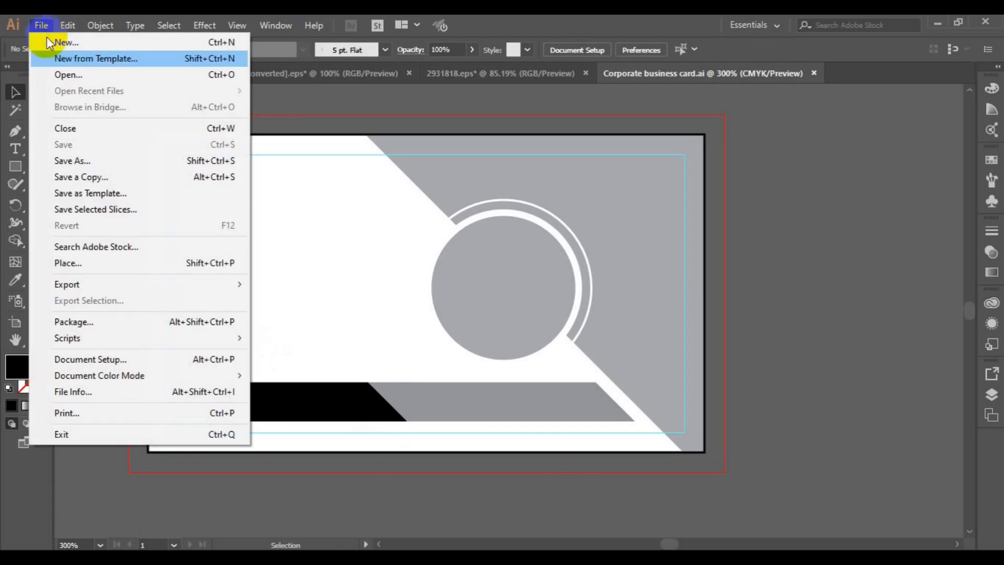
left_click(128, 266)
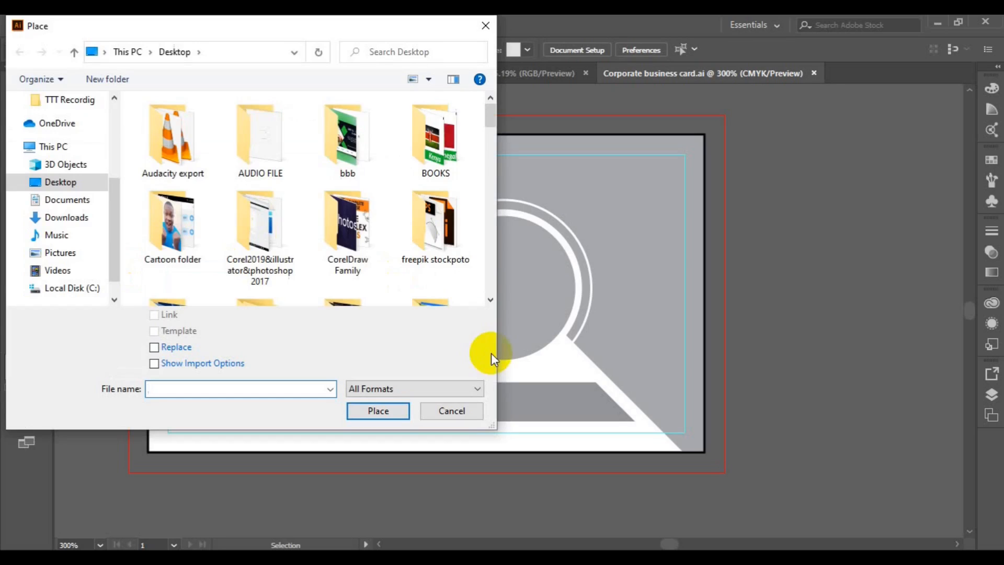
left_click(451, 242)
scroll(489, 291, "down", 10)
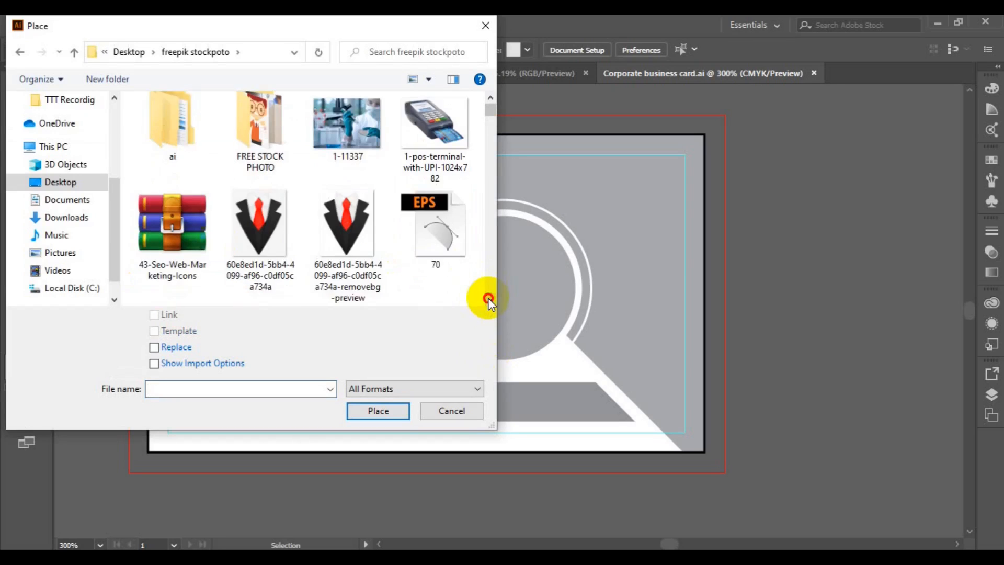
scroll(490, 301, "down", 10)
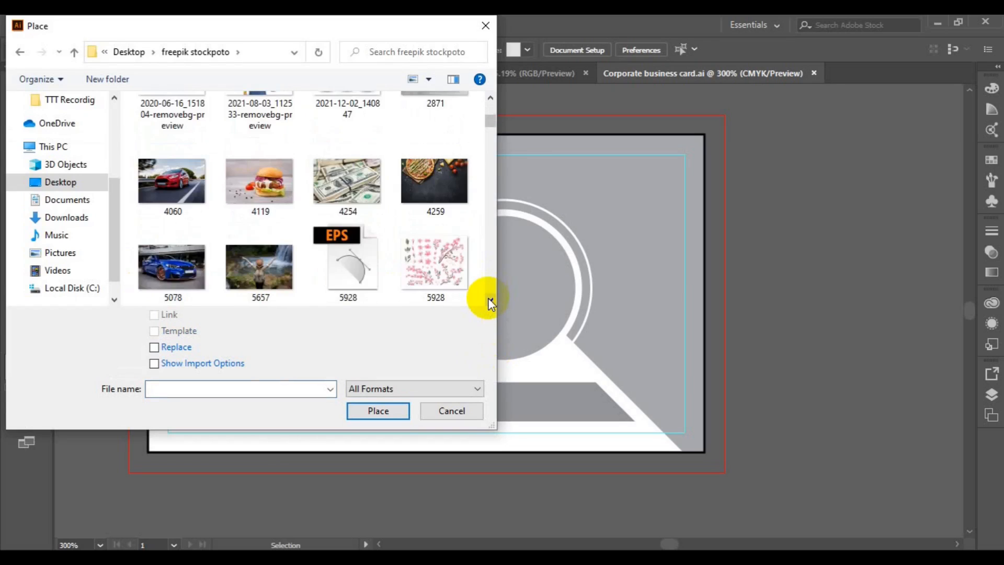
scroll(488, 300, "down", 10)
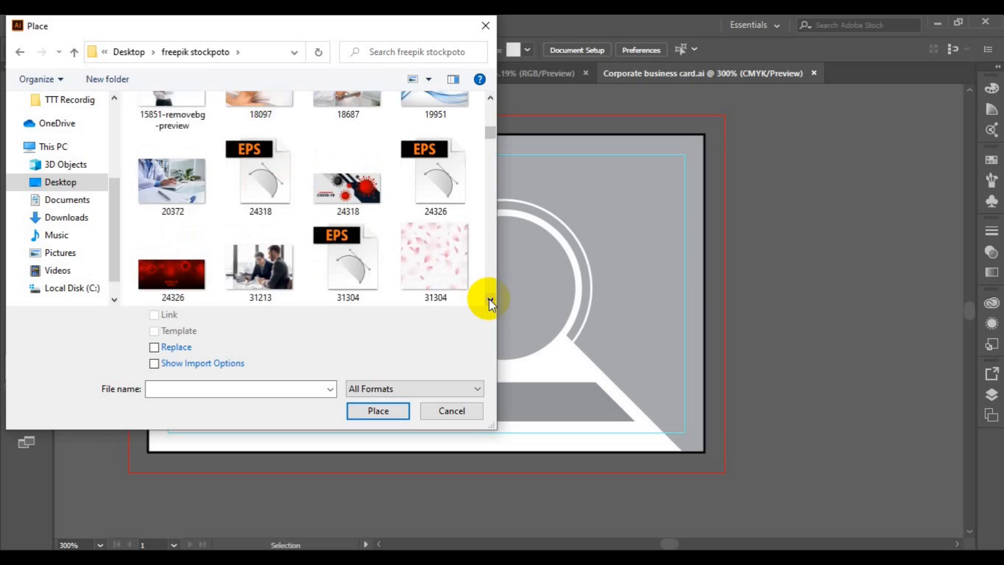
scroll(488, 299, "down", 10)
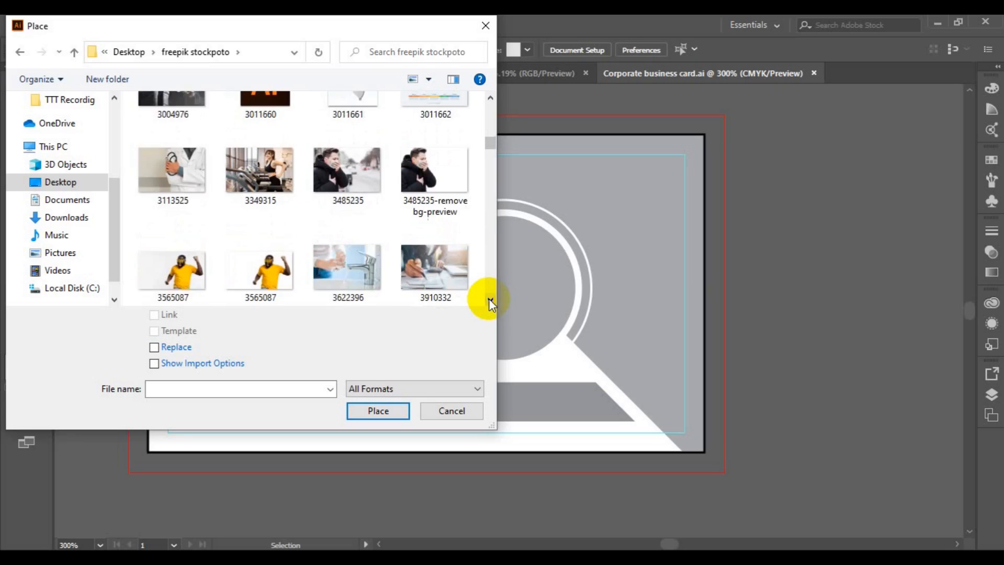
scroll(488, 299, "down", 10)
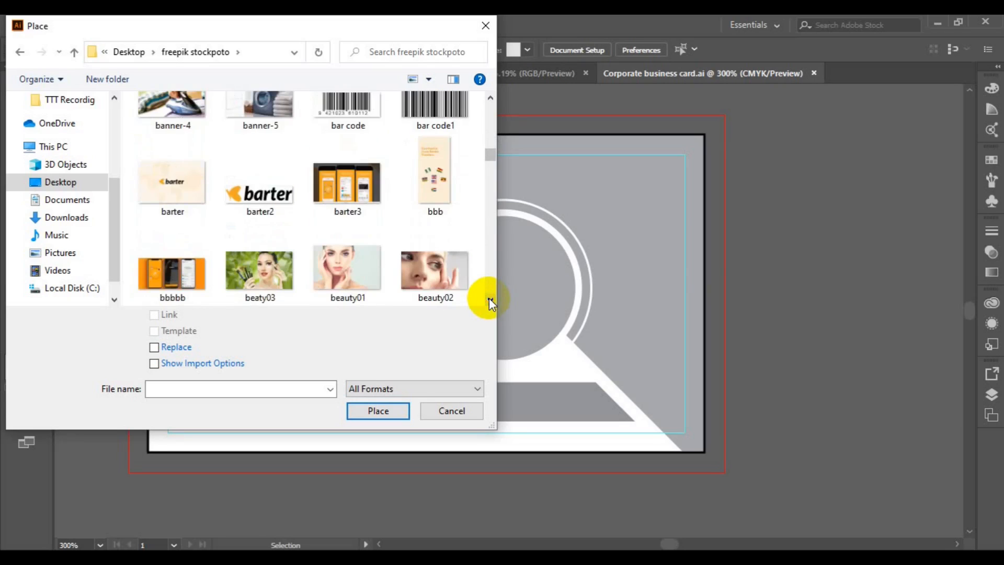
scroll(489, 297, "down", 10)
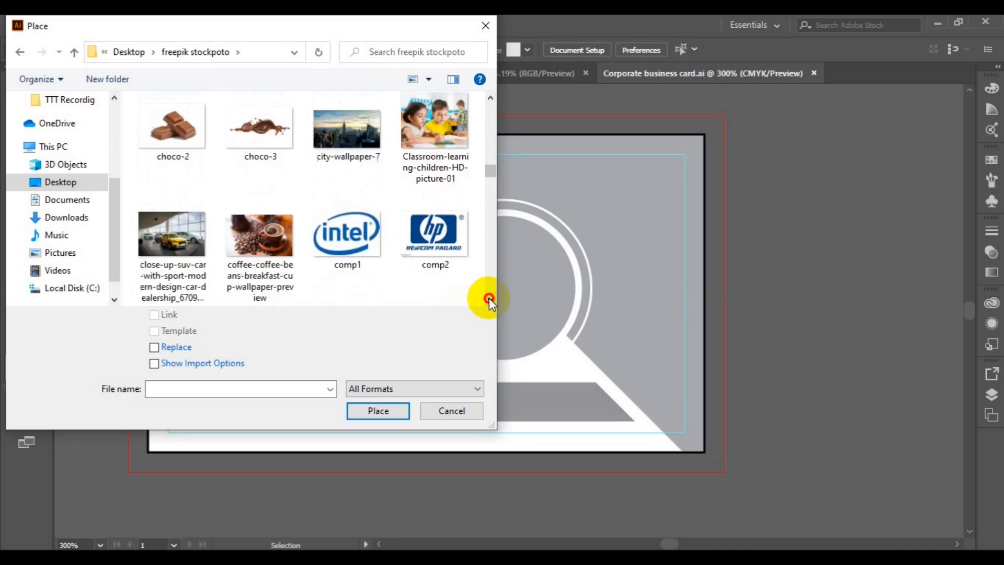
scroll(489, 297, "down", 3)
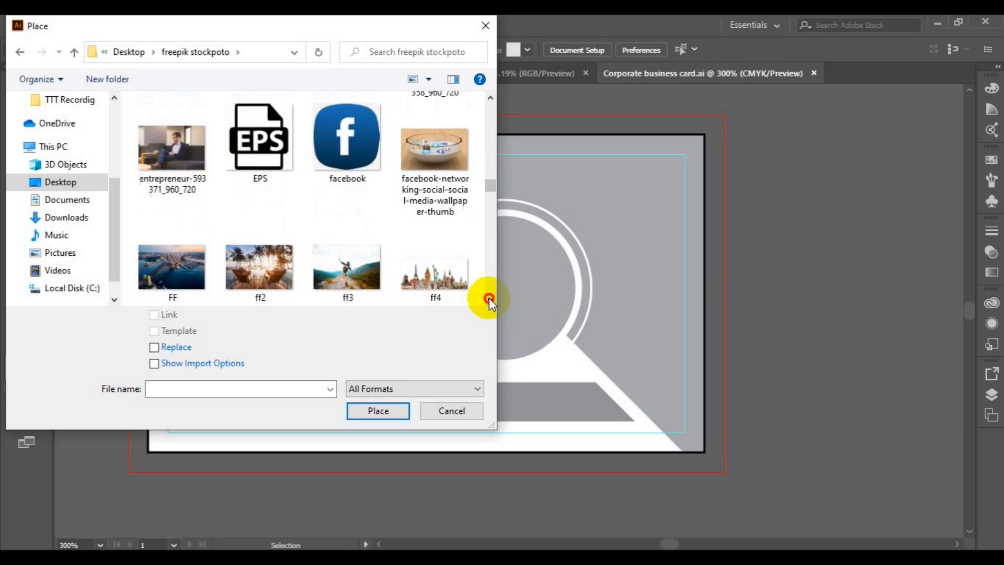
left_click(194, 136)
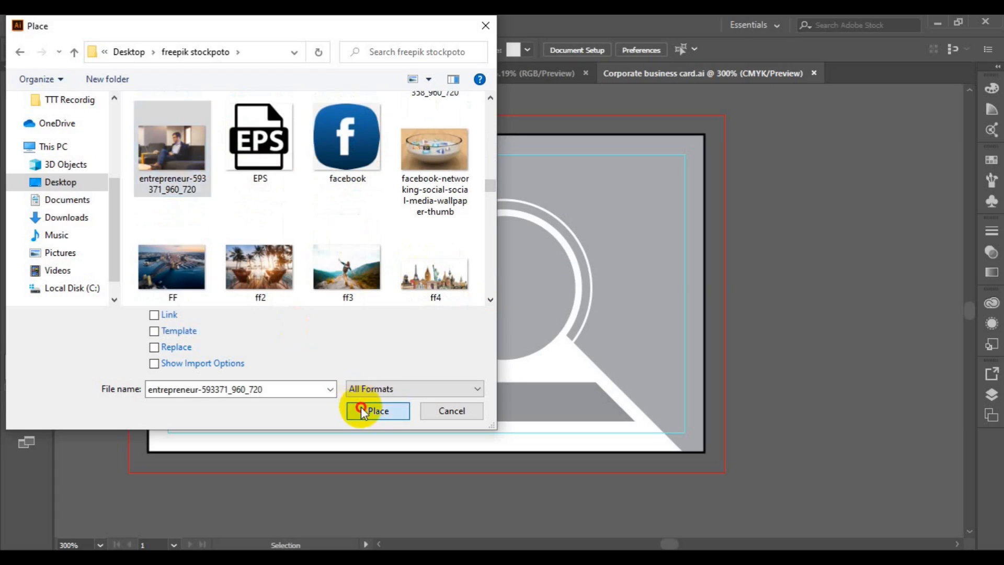
left_click(366, 409)
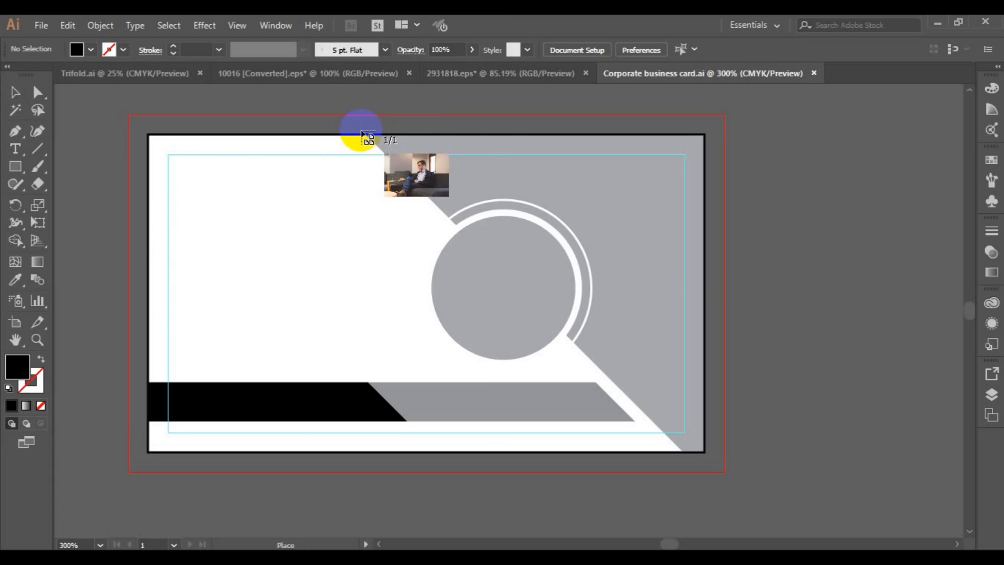
Size the placed sofa photo across the card's right side, then delete it
left_click_drag(526, 253, 846, 484)
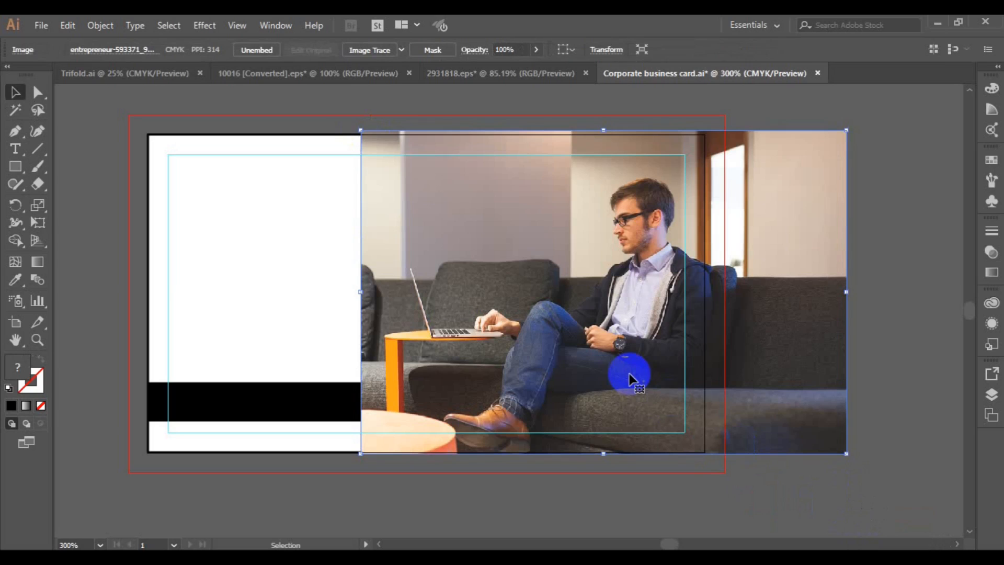
right_click(630, 374)
mouse_move(702, 307)
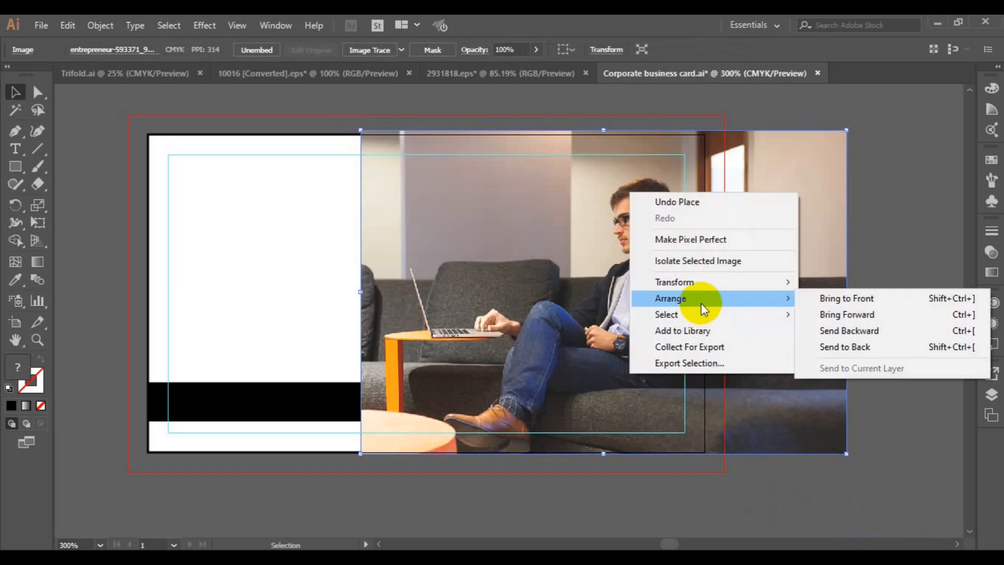
mouse_move(699, 284)
left_click(834, 332)
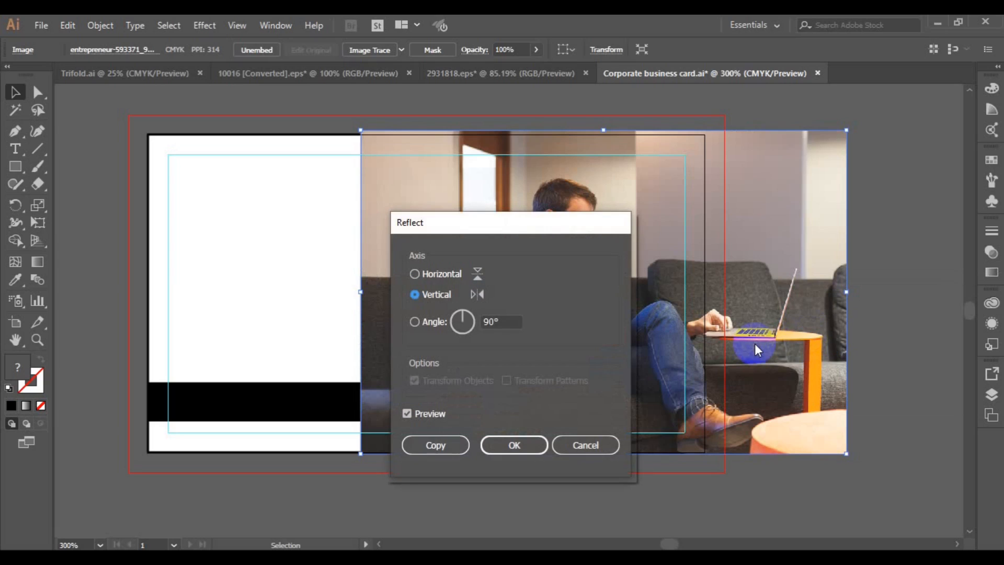
left_click(579, 444)
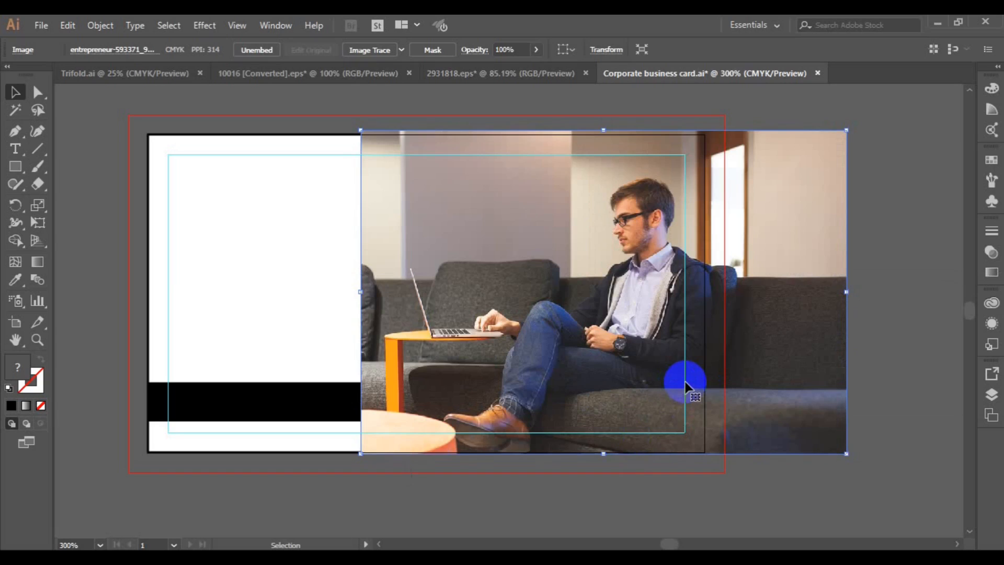
key("Delete")
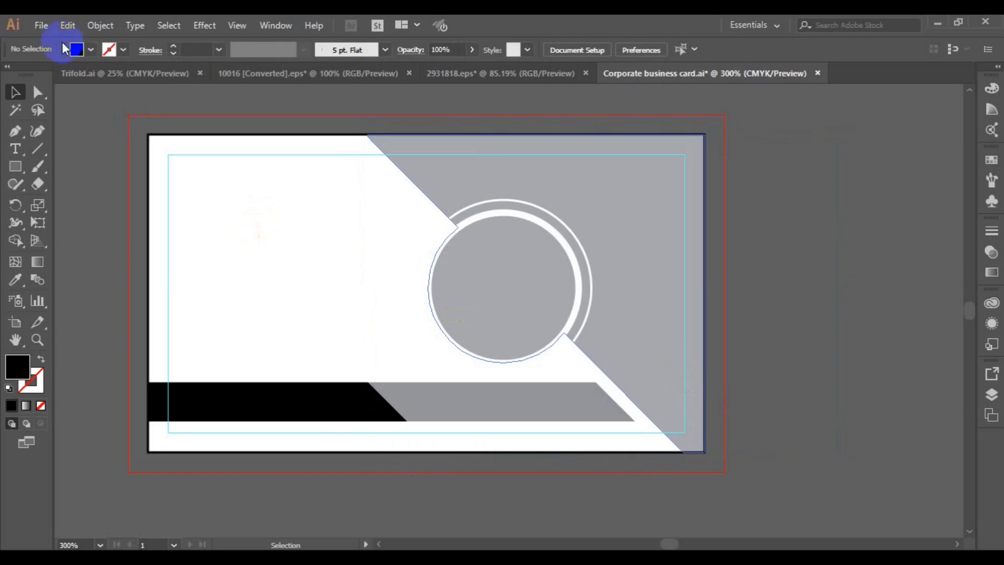
Place the entrepreneur photo across the card's right side, nudged slightly left
left_click(40, 25)
left_click(98, 259)
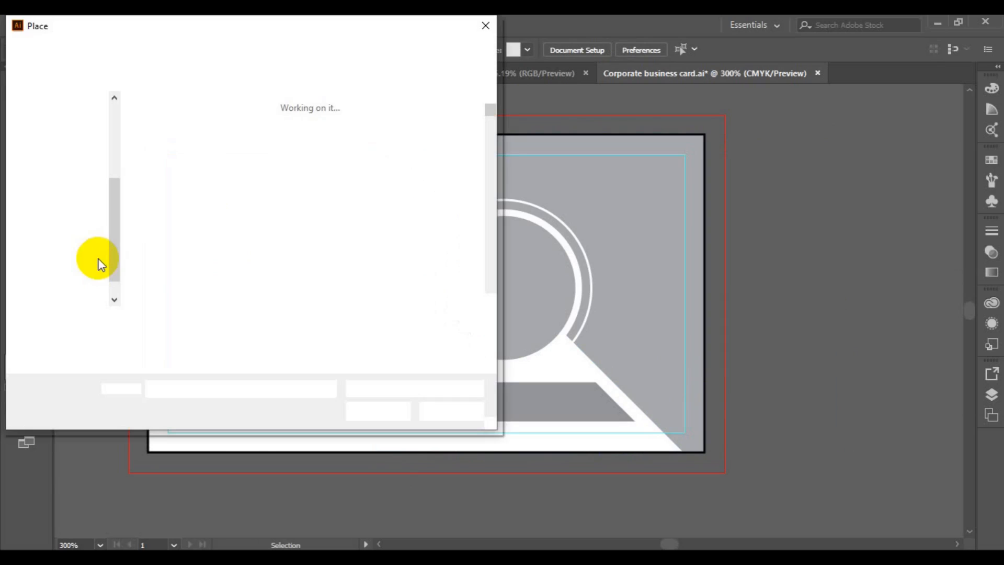
scroll(490, 302, "down", 15)
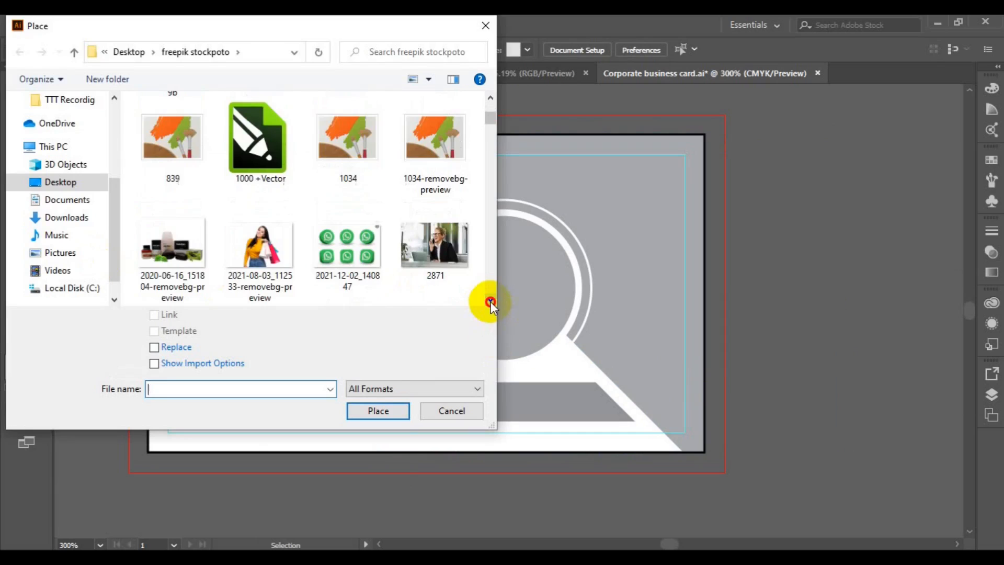
left_click(434, 139)
left_click(377, 411)
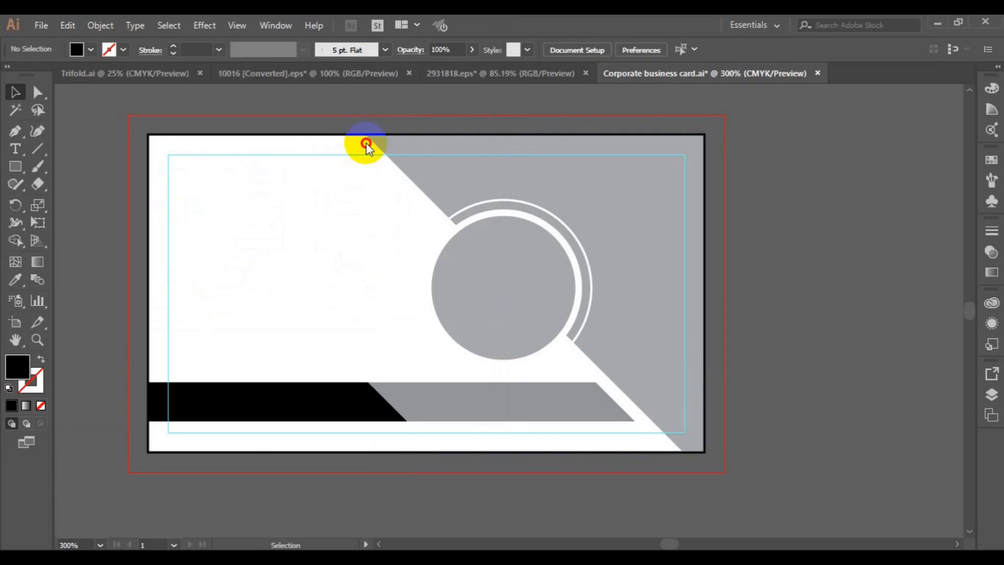
left_click_drag(429, 190, 849, 483)
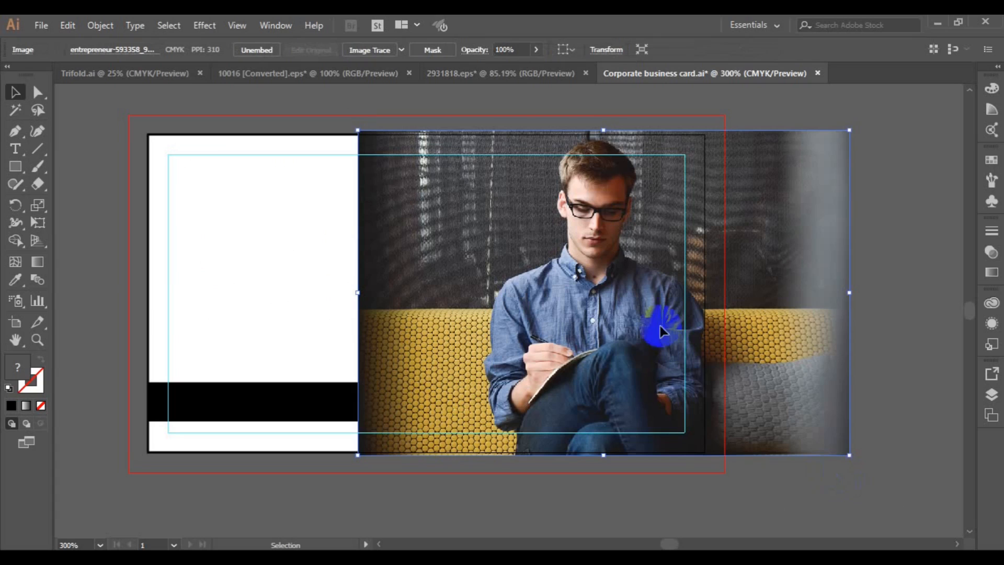
left_click_drag(606, 325, 581, 332)
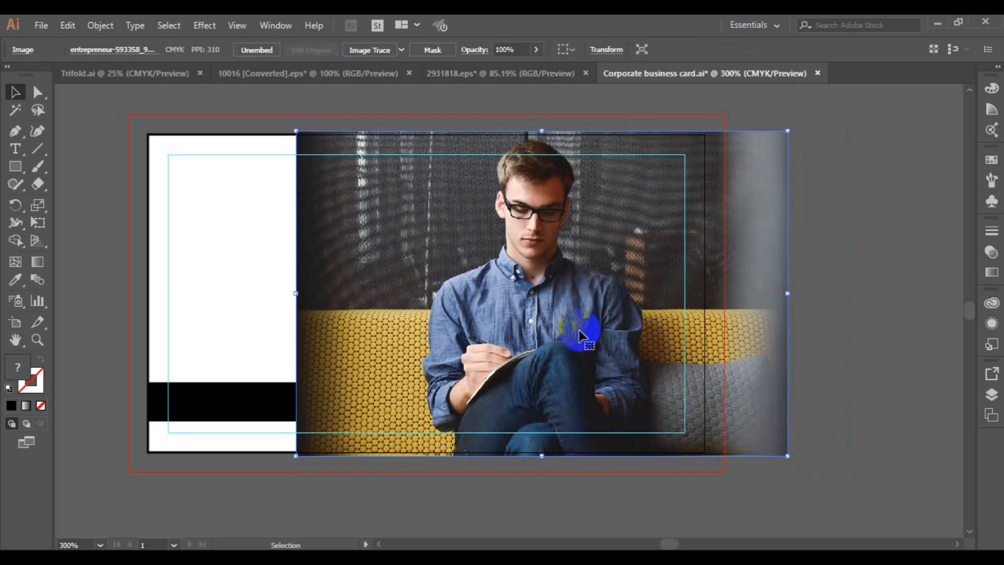
Send the photo to the back, behind the grey shapes
right_click(723, 401)
mouse_move(784, 327)
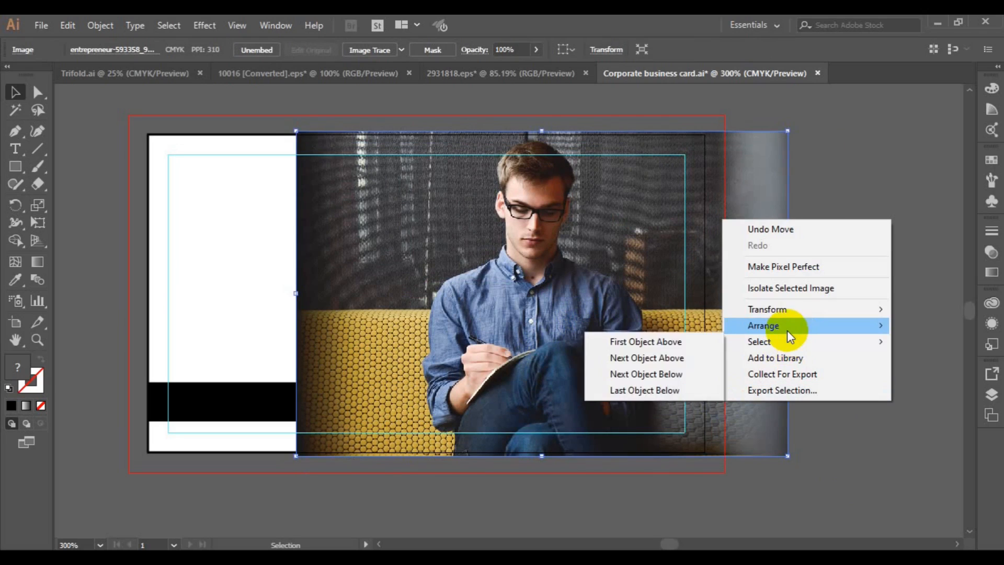
left_click(664, 376)
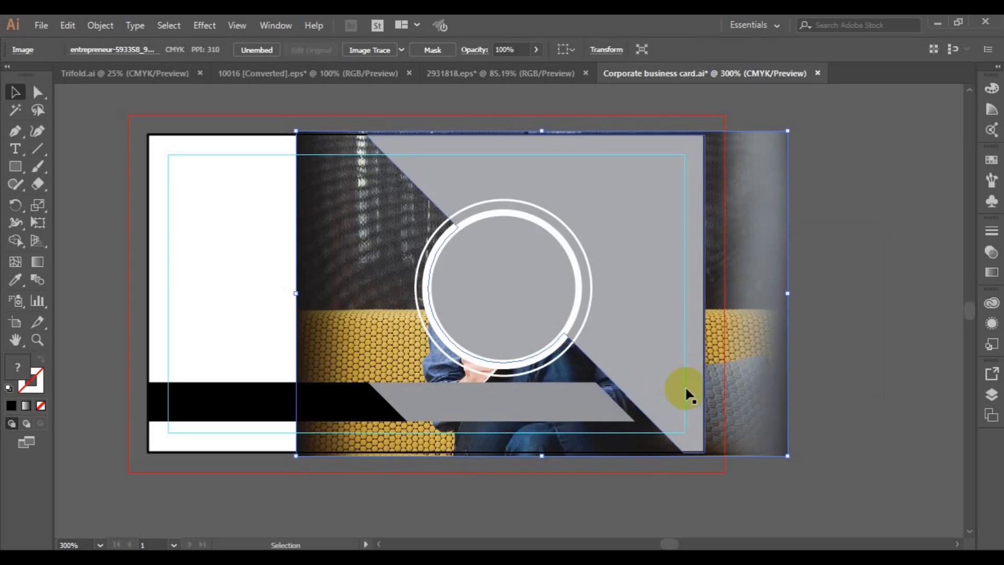
Clip the photo to the diagonal grey shape with a clipping mask
left_click(666, 379, "shift")
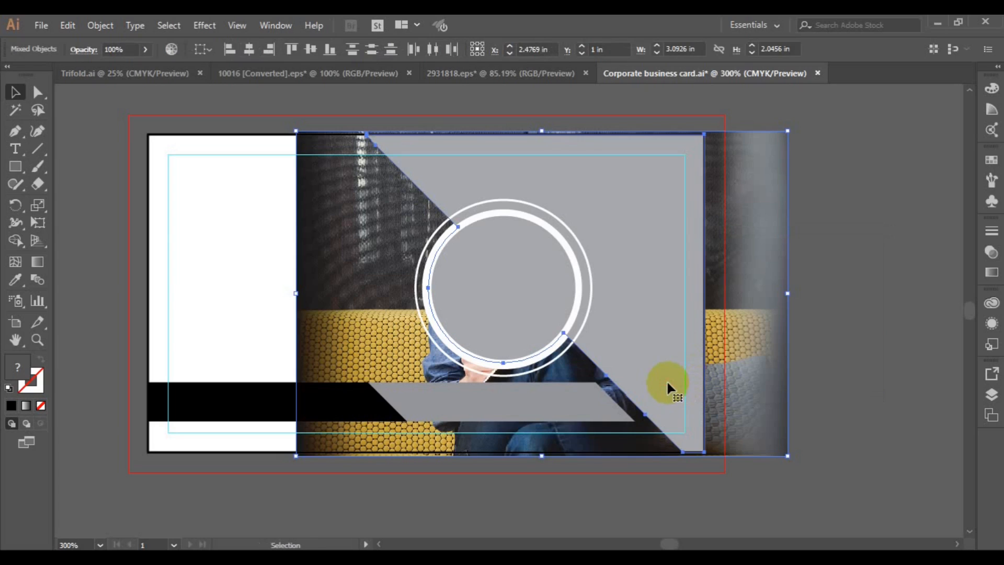
right_click(668, 381)
left_click(732, 274)
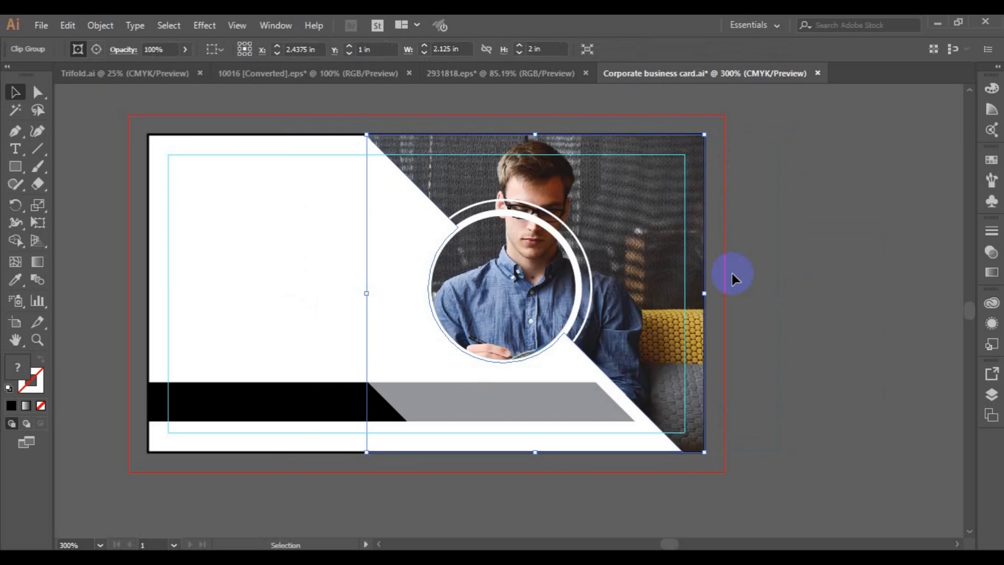
left_click(787, 273)
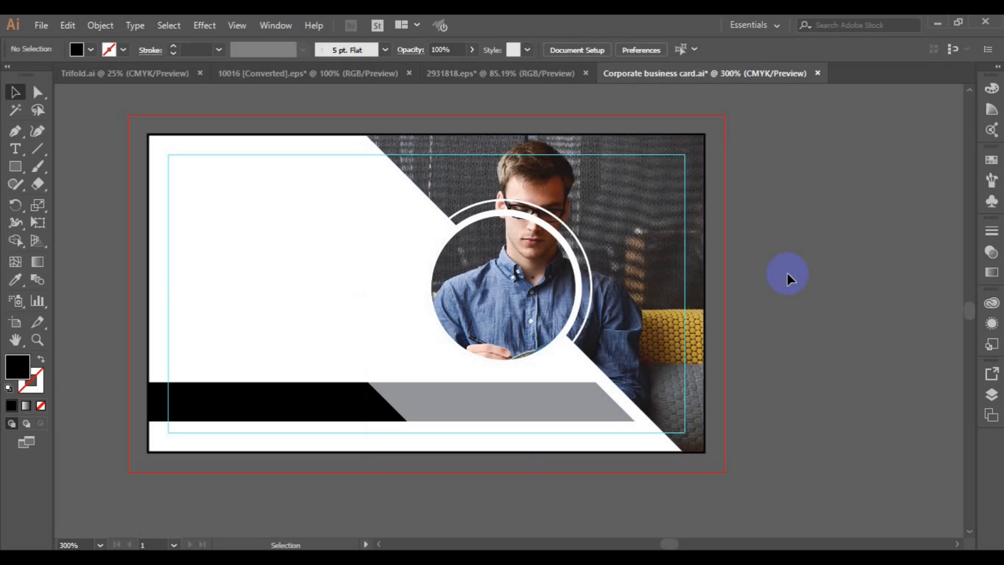
Bring the circle outline to the front
left_click(575, 302)
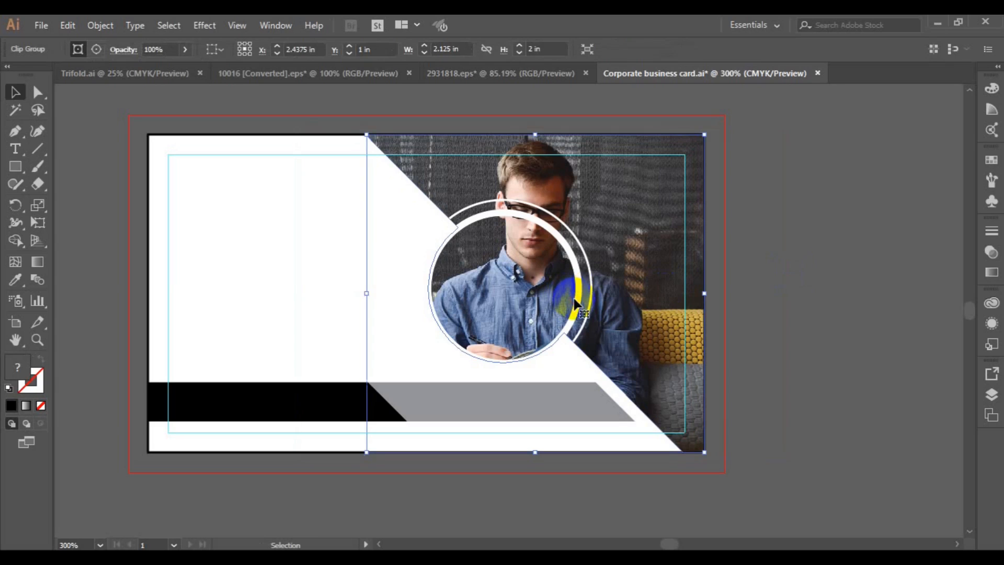
left_click(581, 286)
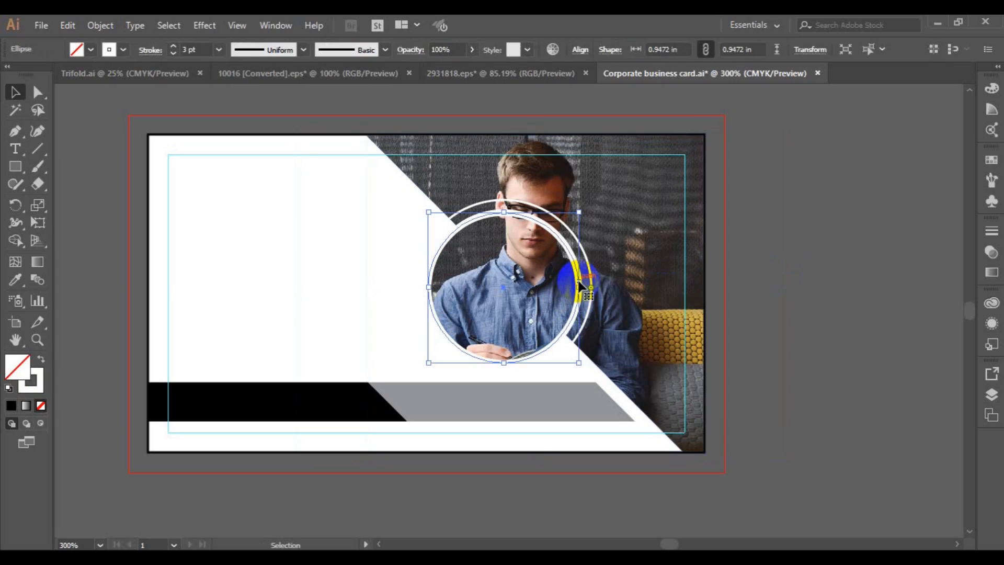
right_click(580, 286)
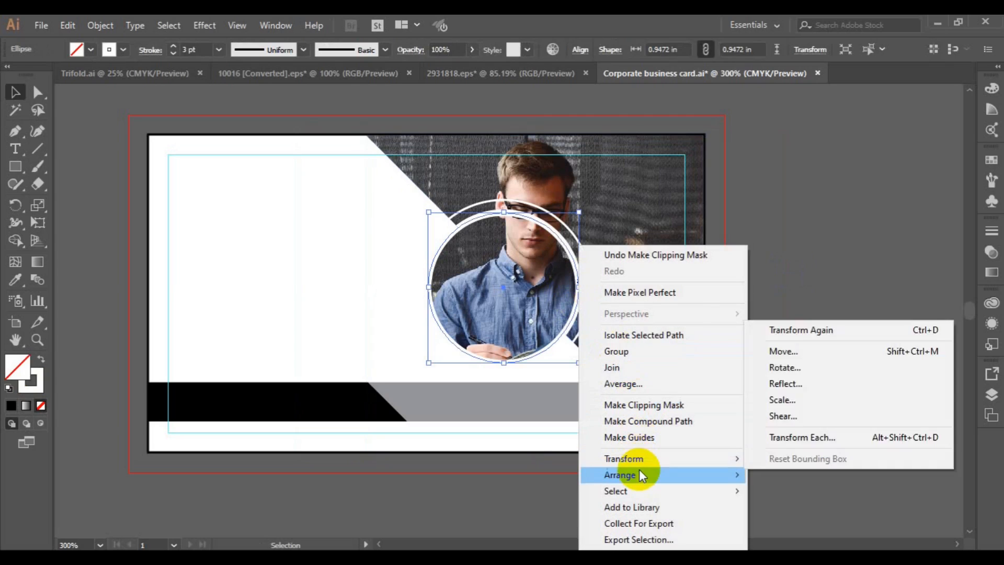
mouse_move(640, 471)
left_click(779, 471)
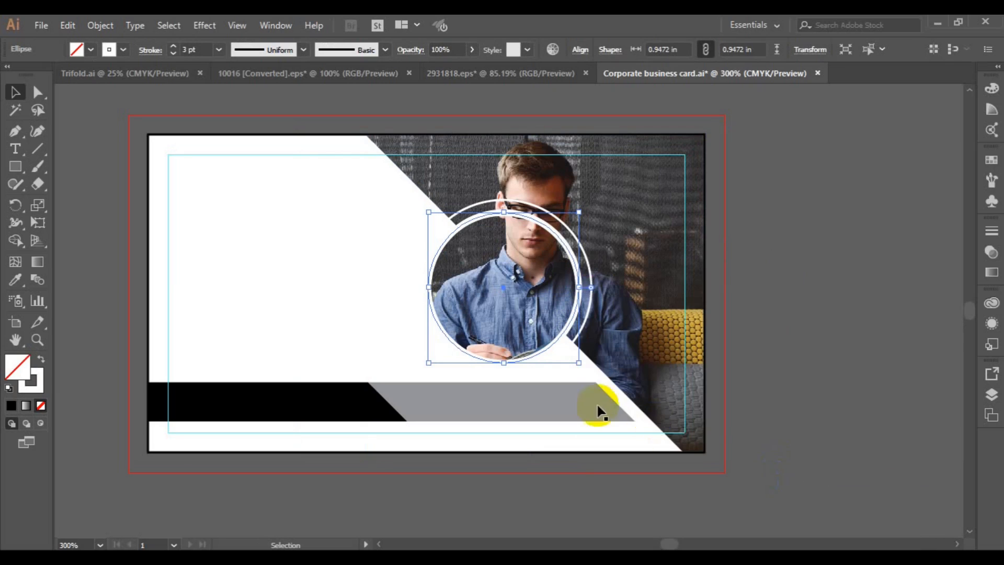
Set the circle's stroke weight to 2.5 pt
left_click(219, 49)
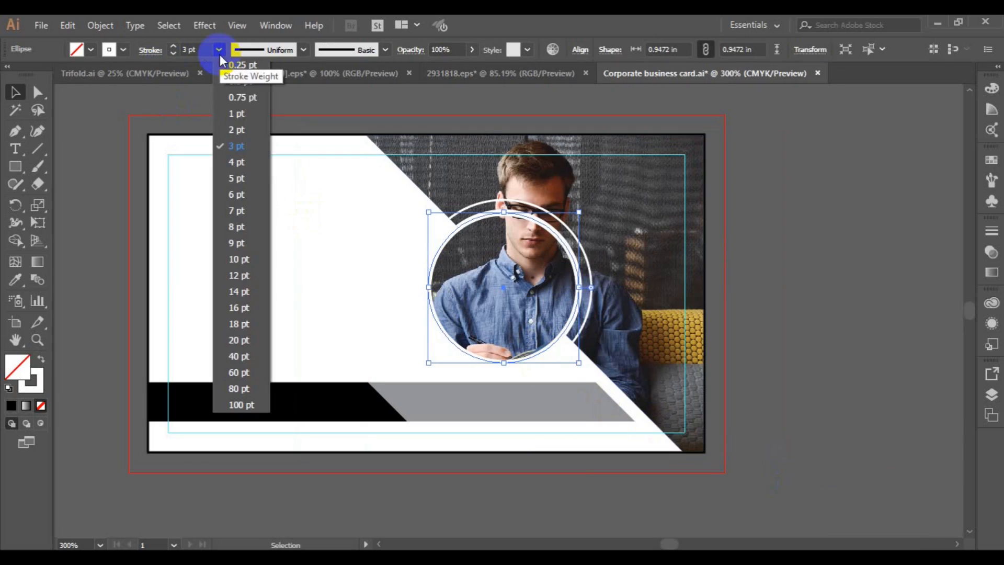
left_click(237, 131)
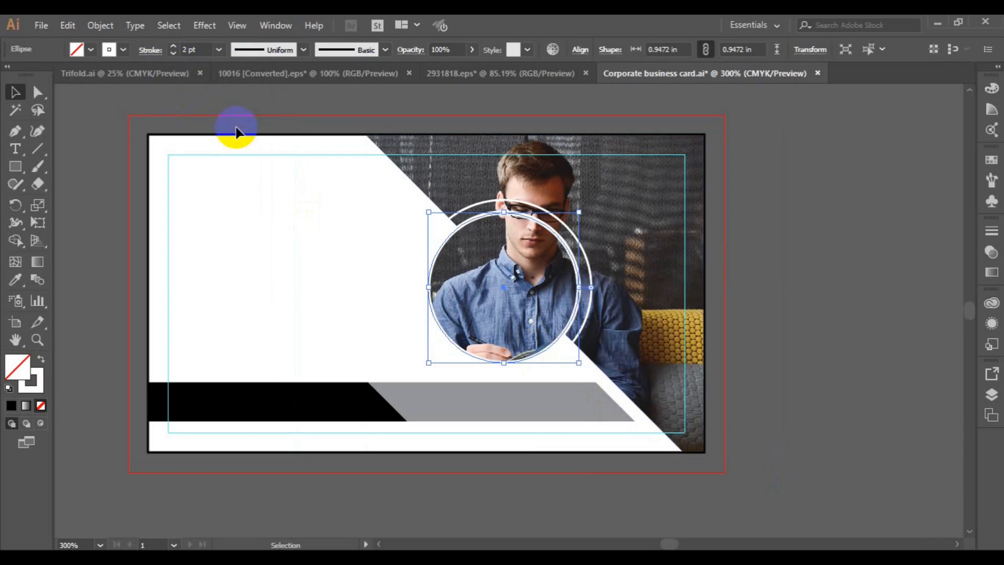
left_click(186, 50)
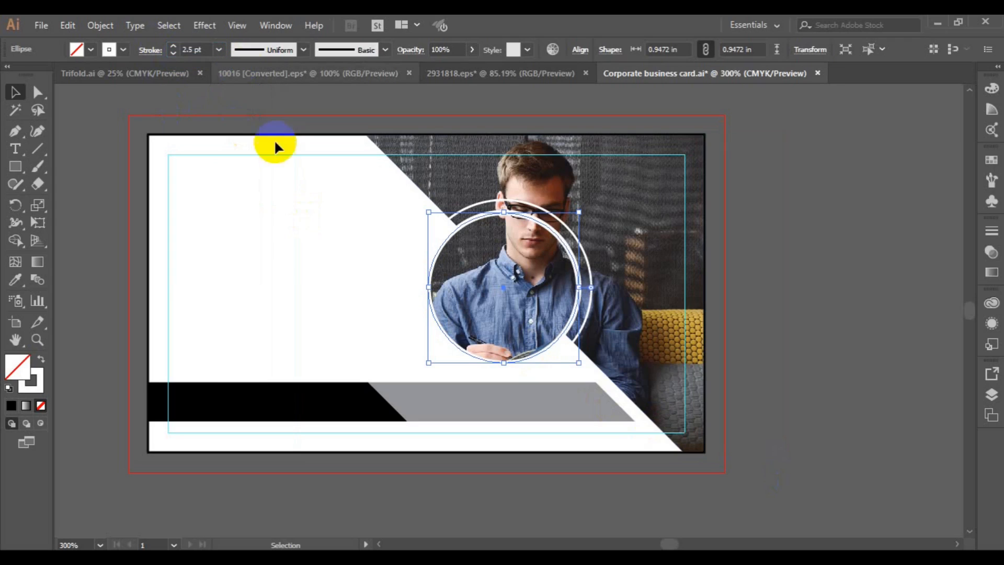
left_click(322, 241)
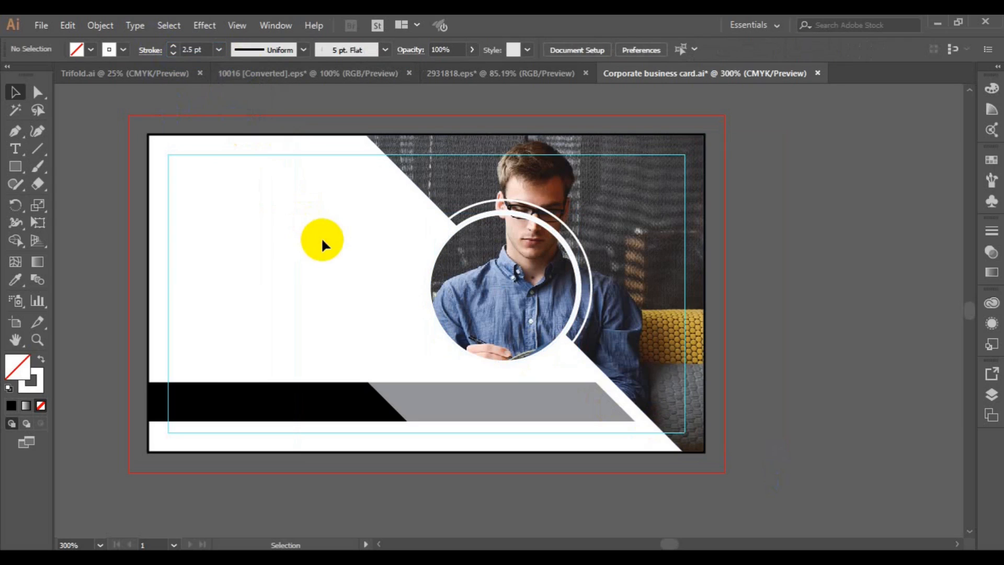
Bring the white circle in front of the photo
left_click(452, 226)
right_click(453, 226)
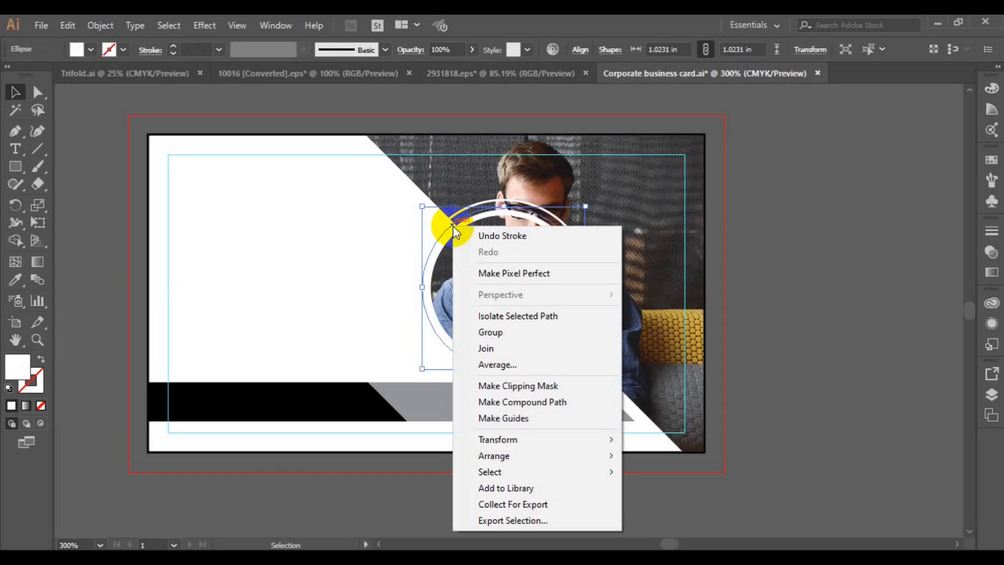
mouse_move(536, 455)
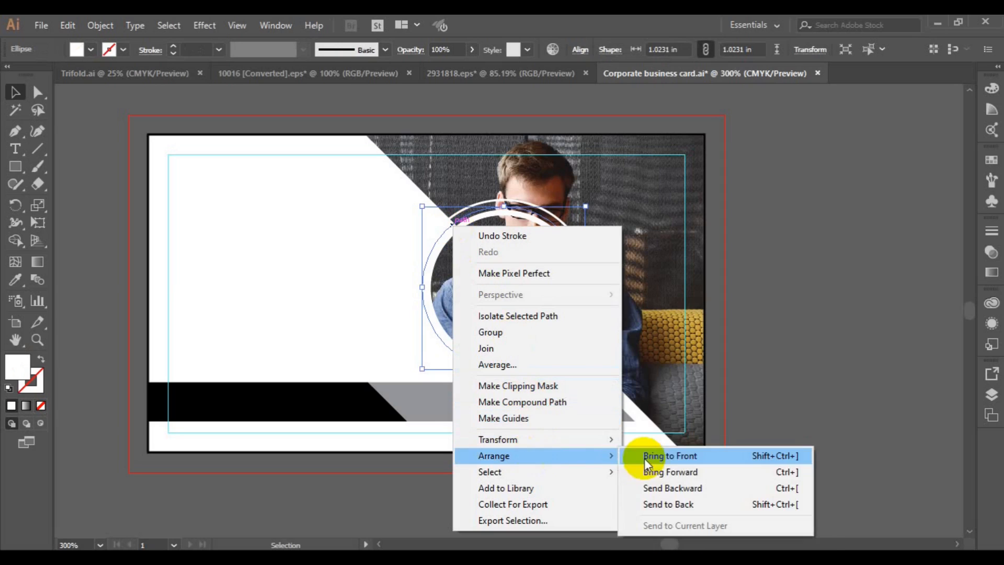
left_click(657, 457)
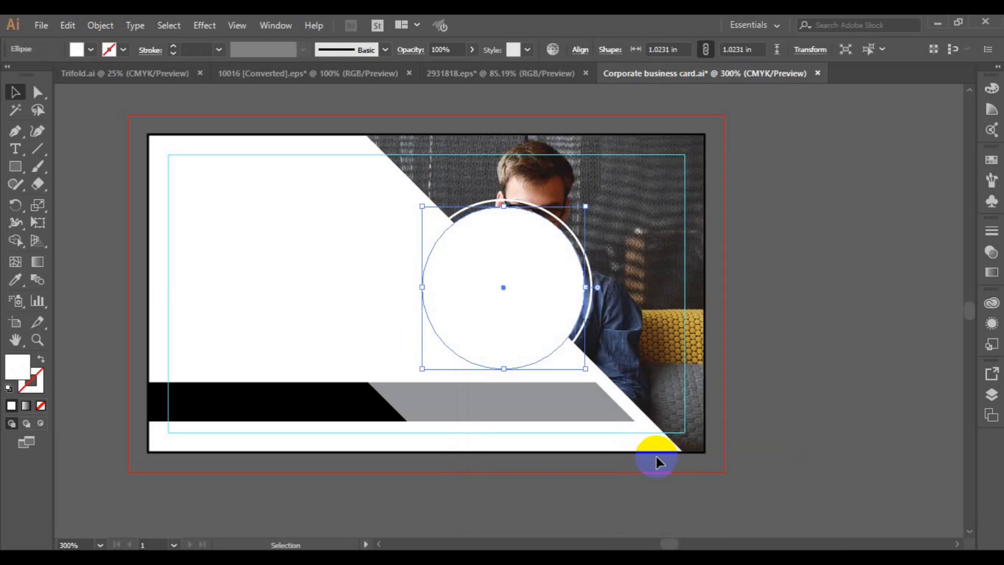
Swap fill and stroke to make a white outline ring with a 0.75 pt stroke
key("ctrl+shift+a")
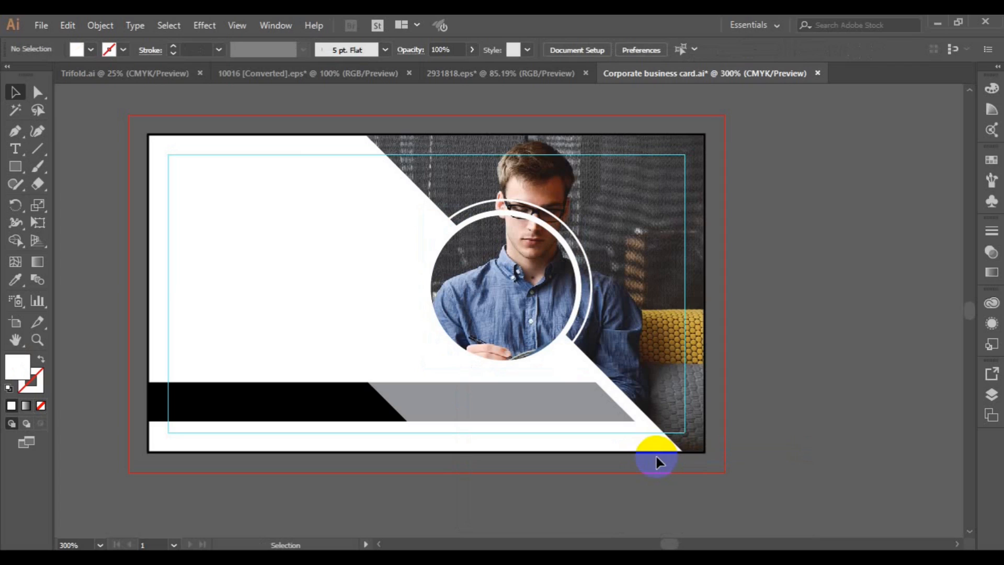
key("shift+x")
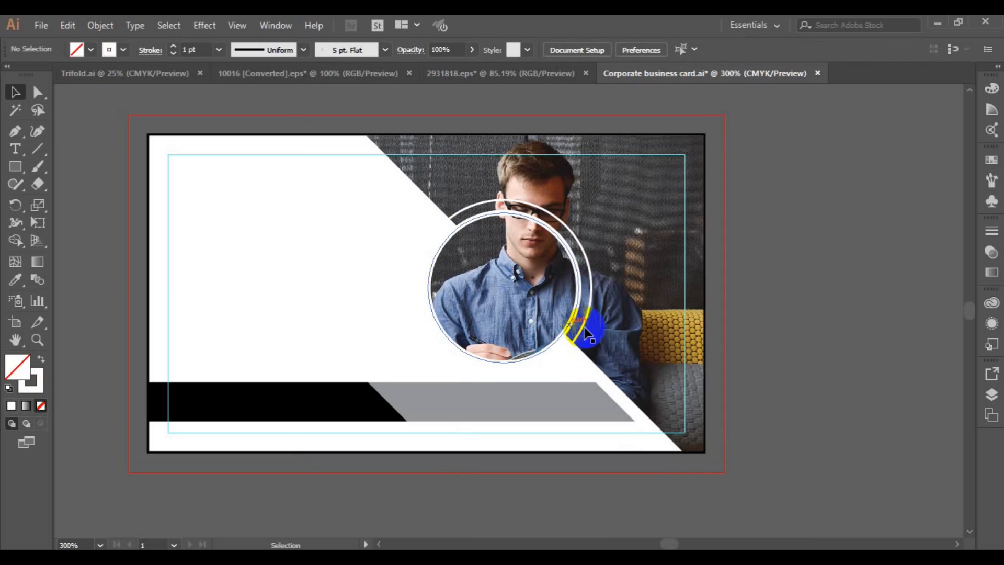
left_click(588, 335)
left_click(217, 52)
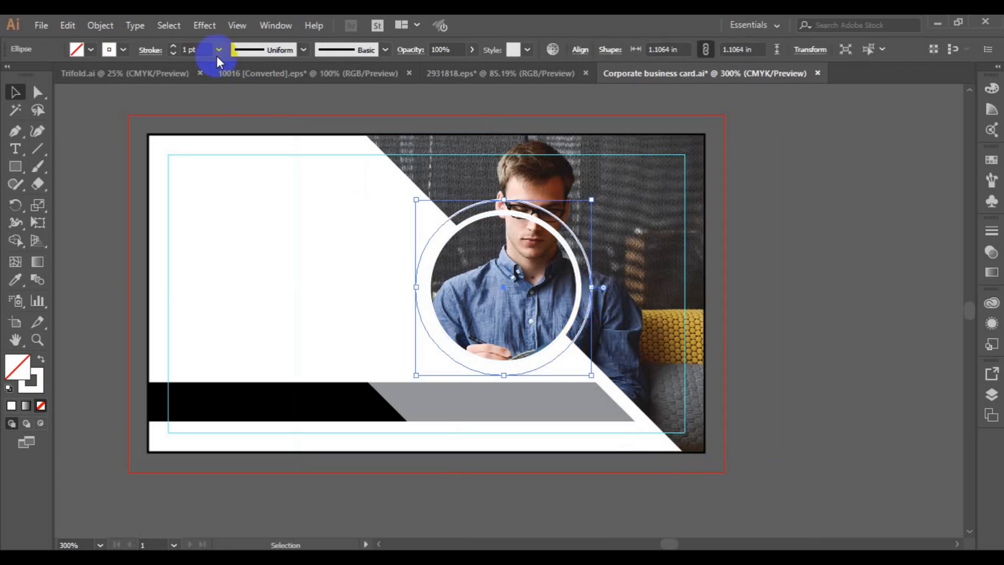
left_click(238, 98)
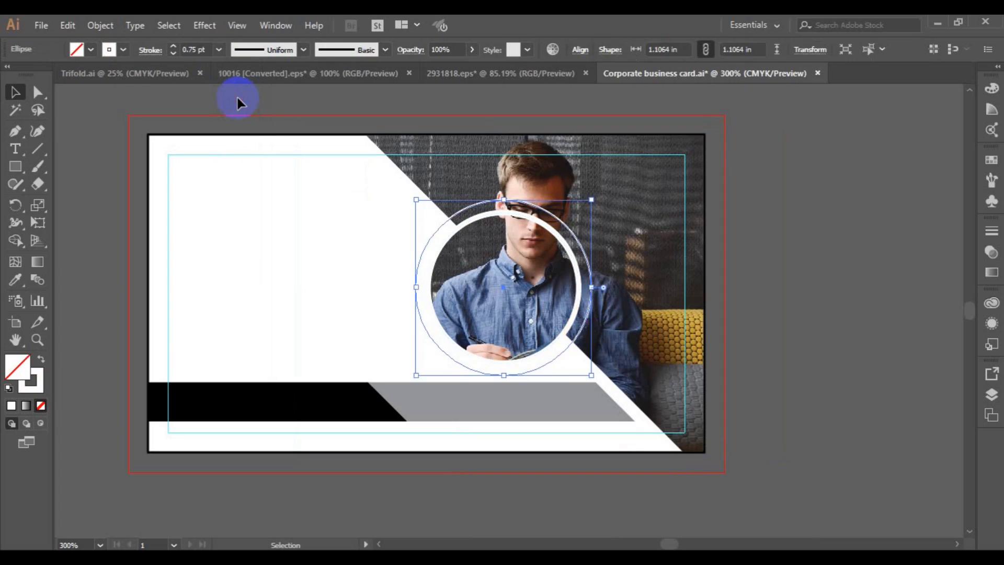
Fill the black bottom bar with a printable yellow-green from the Color Picker
left_click(790, 267)
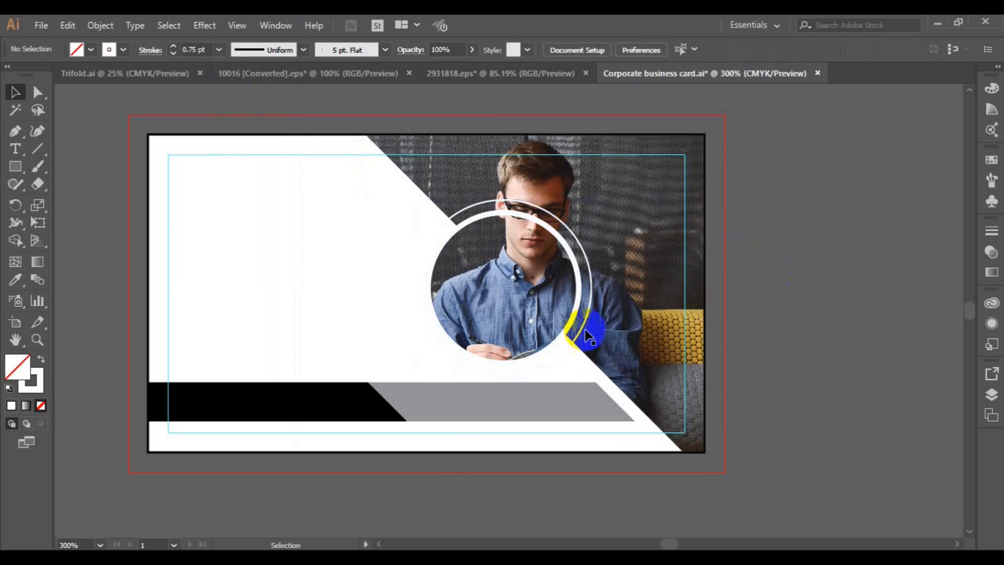
left_click(373, 411)
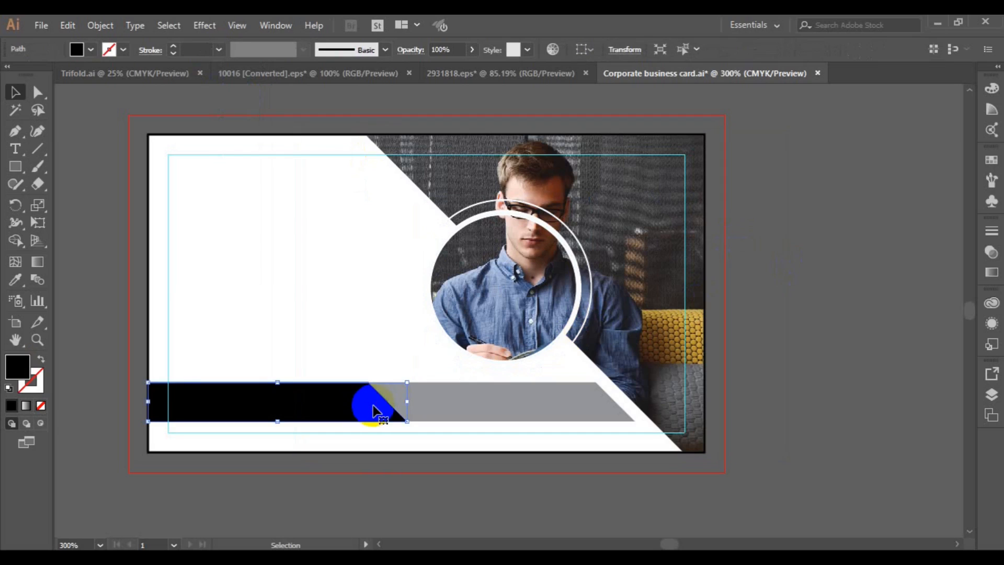
left_click(25, 367)
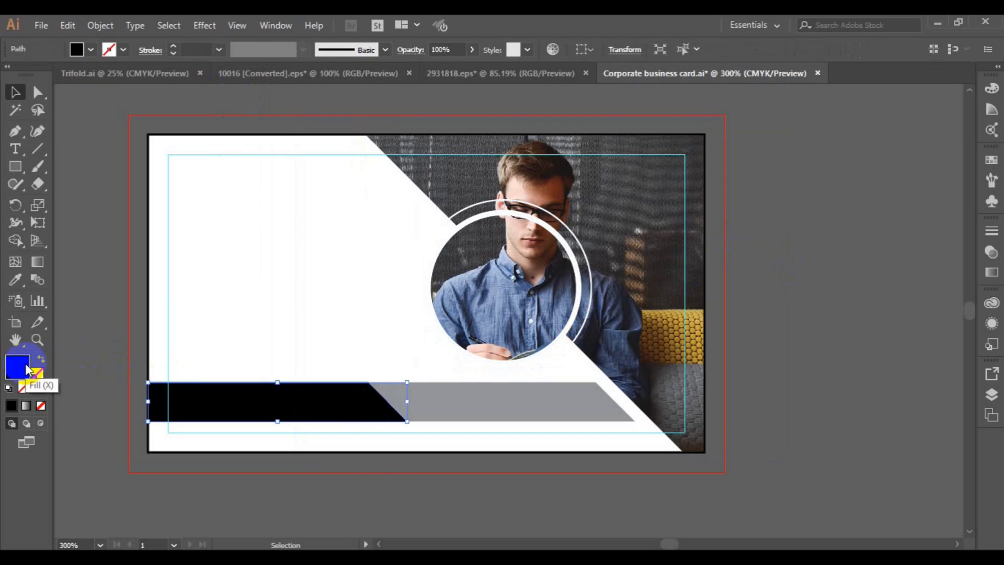
double_click(26, 366)
left_click_drag(324, 127, 780, 108)
left_click(738, 296)
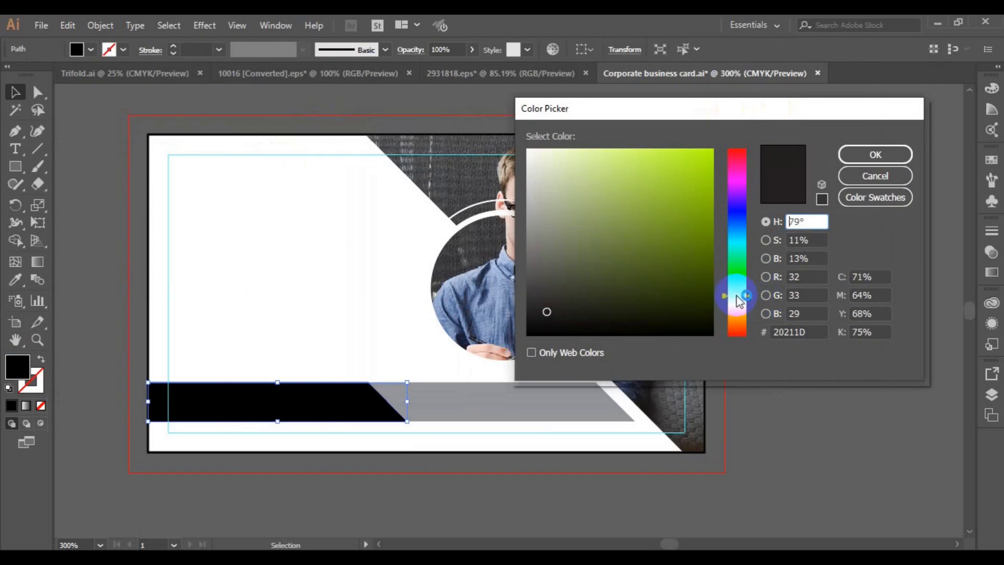
left_click(663, 152)
left_click(822, 155)
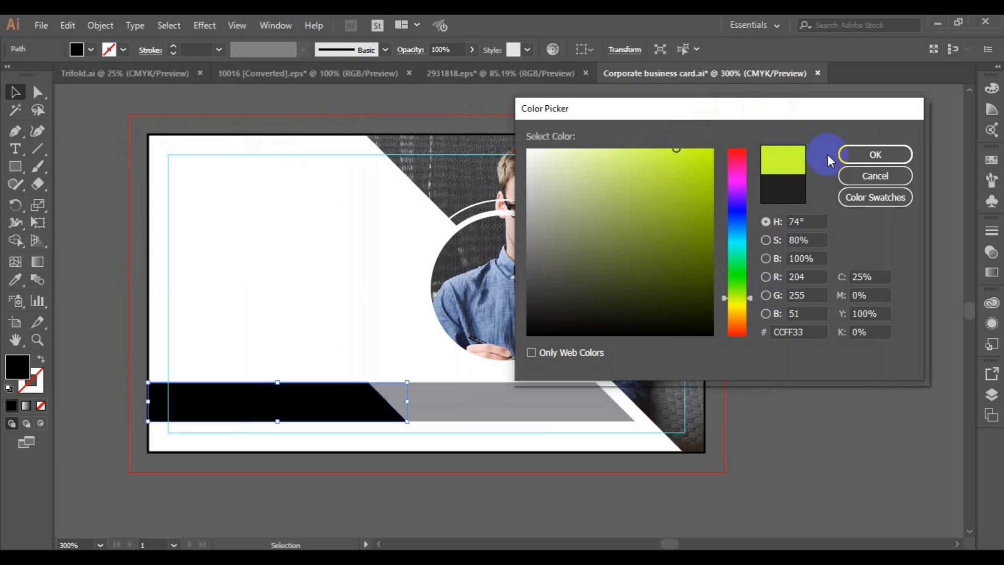
left_click(875, 154)
Recolour the right grey bar a saturated green from the swatches
left_click(501, 398)
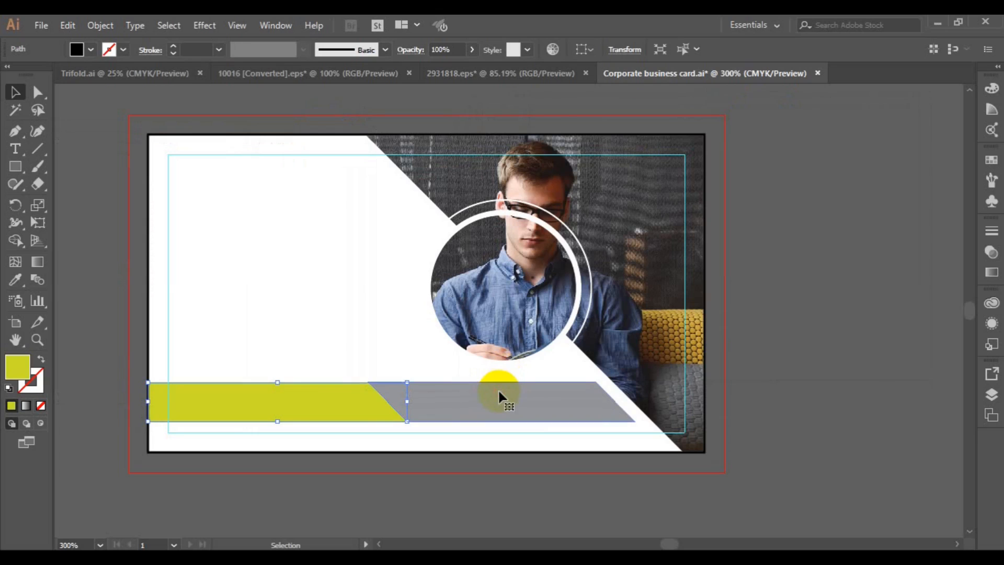
double_click(25, 372)
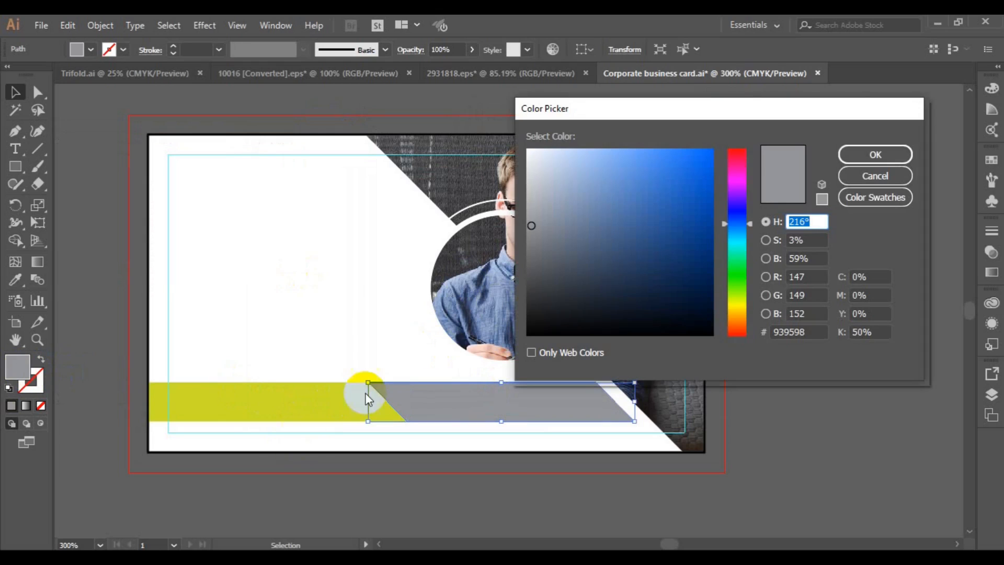
left_click_drag(752, 223, 752, 279)
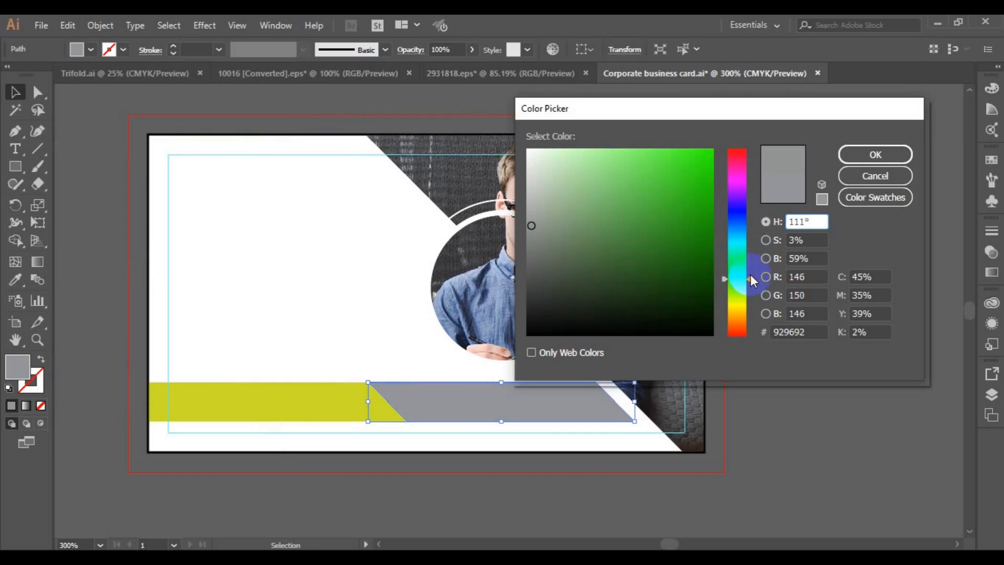
left_click(698, 169)
left_click(822, 157)
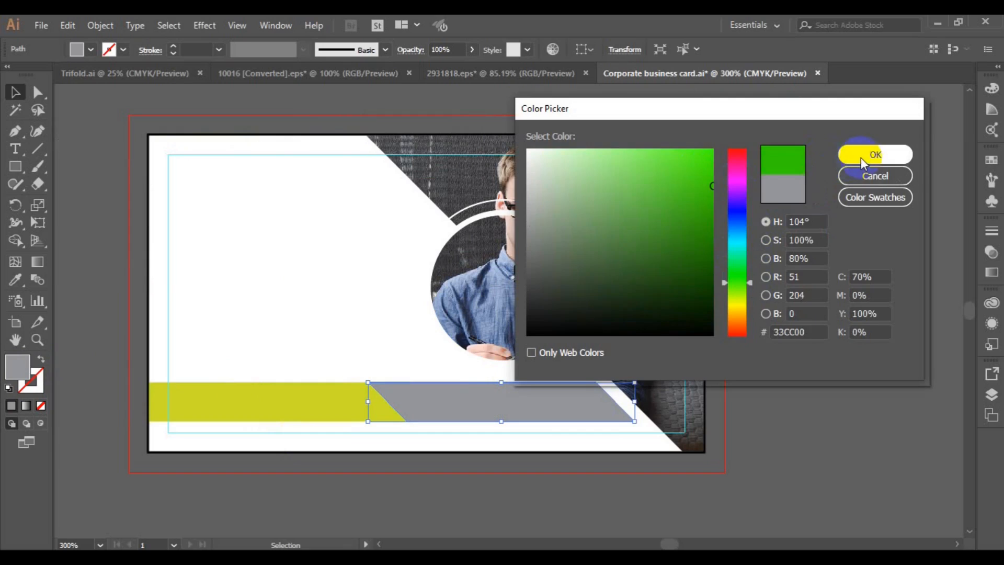
left_click(870, 154)
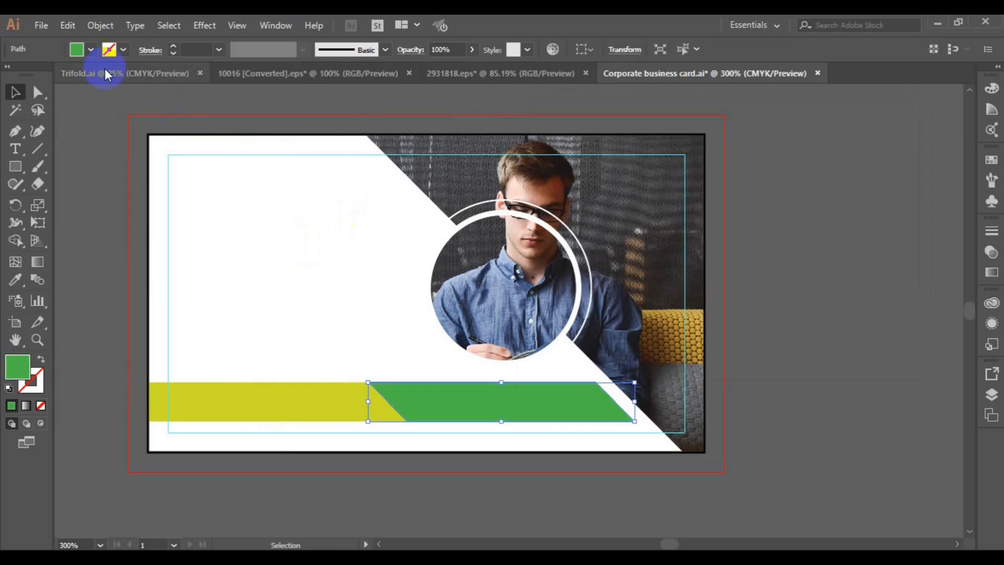
left_click(92, 51)
left_click(51, 84)
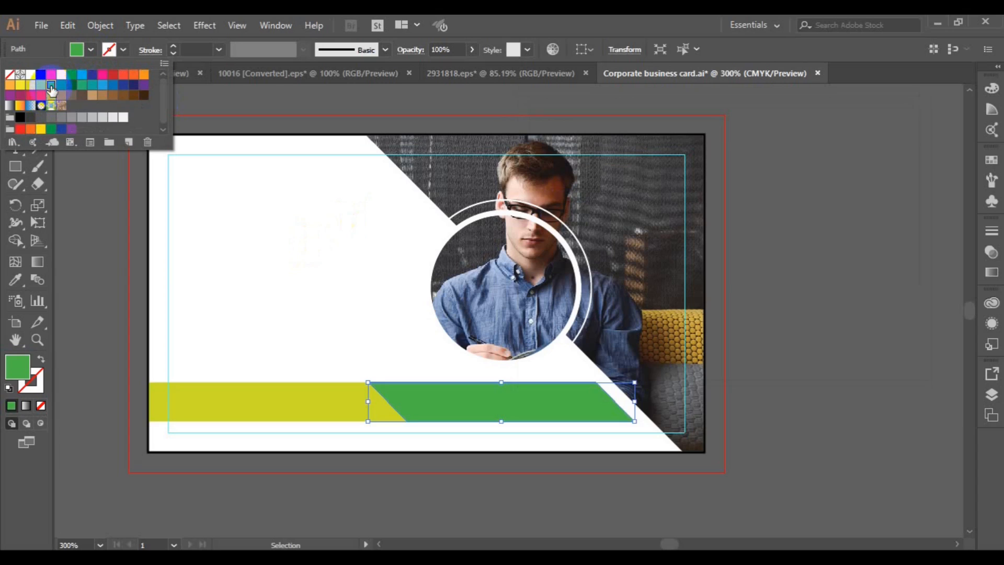
Apply a light green swatch to the left bar
left_click(232, 396)
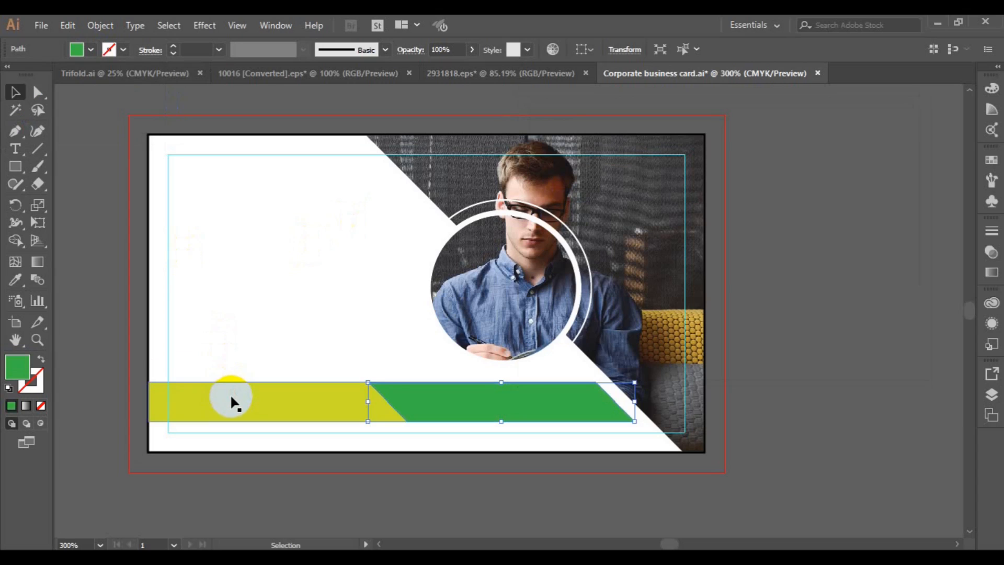
left_click(91, 49)
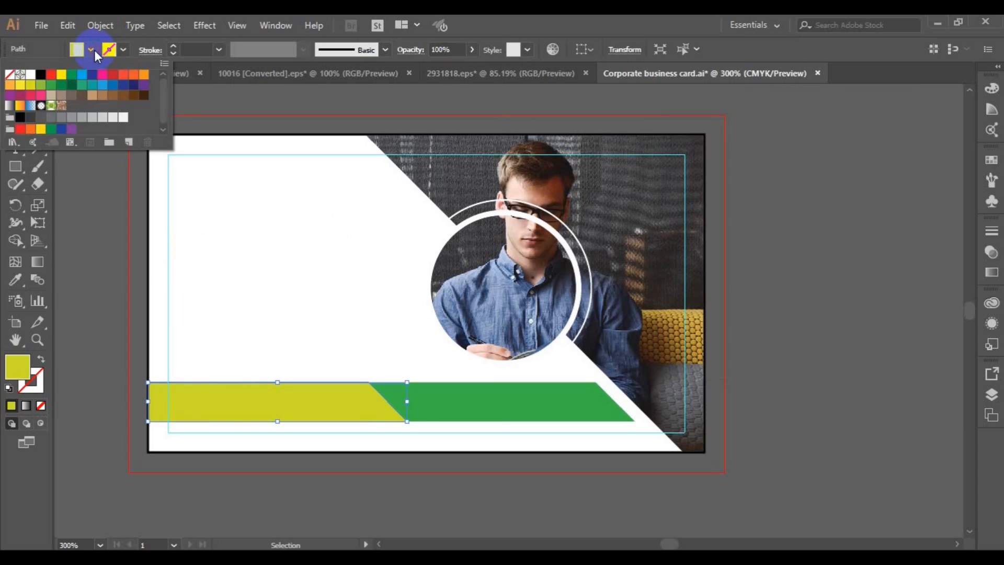
left_click(42, 90)
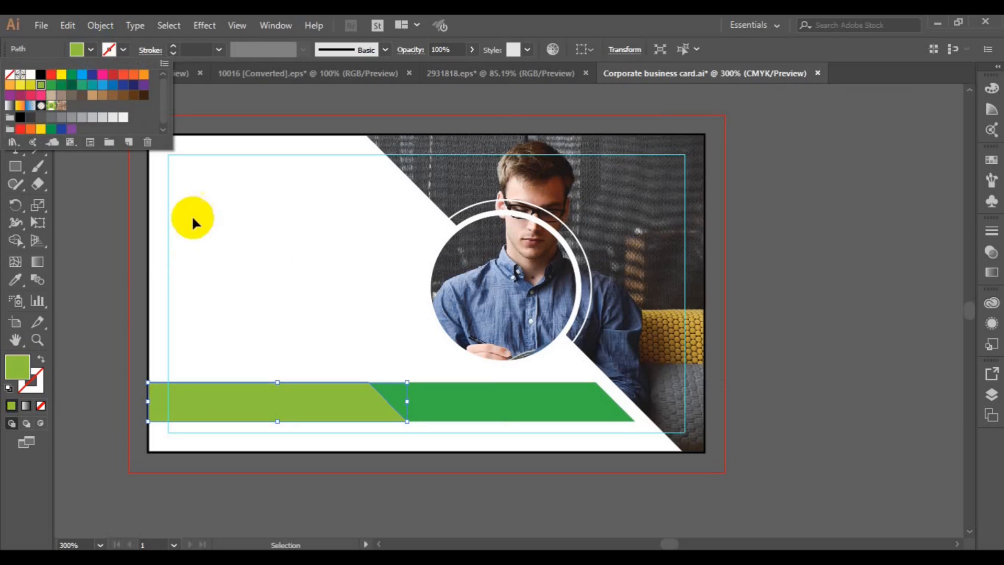
left_click(112, 300)
left_click(112, 300)
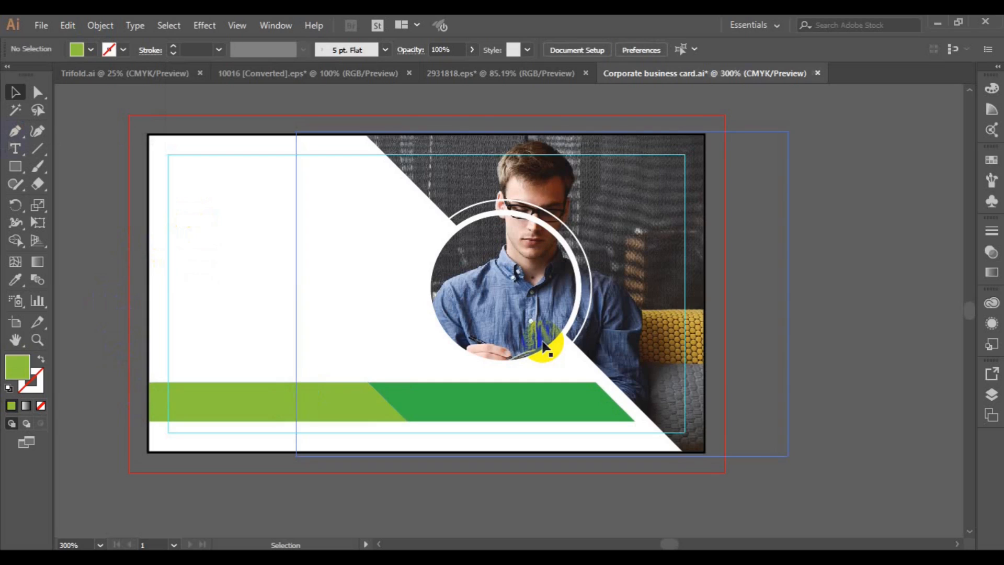
key("t")
left_click(195, 196)
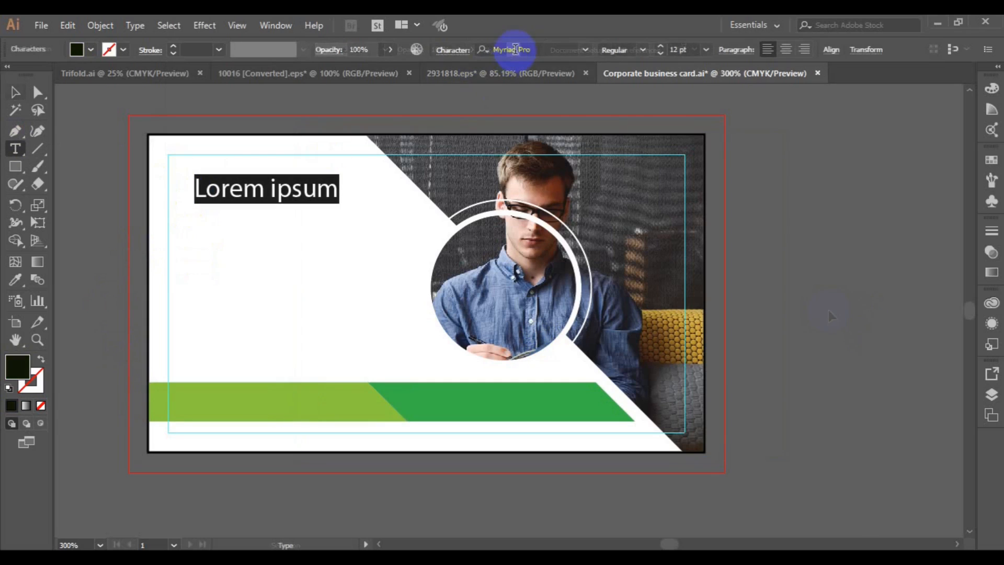
left_click(515, 49)
type("roboto")
left_click(504, 89)
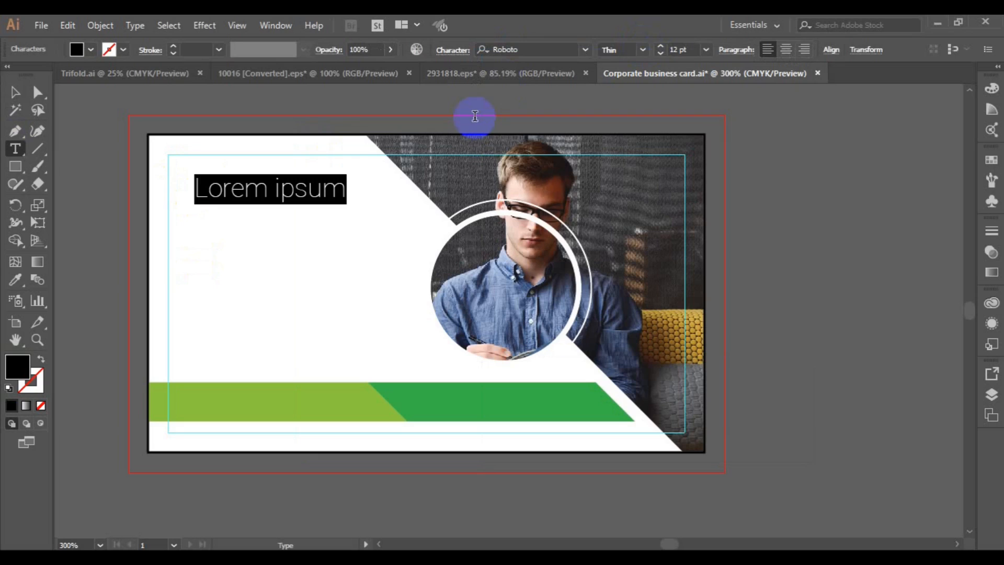
left_click(14, 94)
left_click(643, 50)
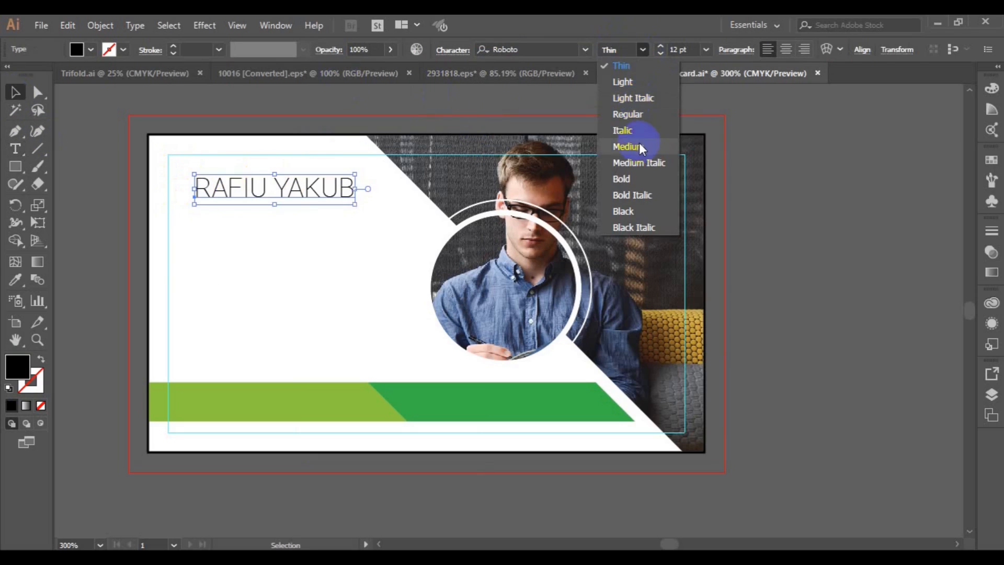
left_click(633, 178)
Make YAKUB green in Regular weight and move the name to the top-left
left_click(15, 149)
left_click_drag(282, 188, 359, 189)
left_click(643, 50)
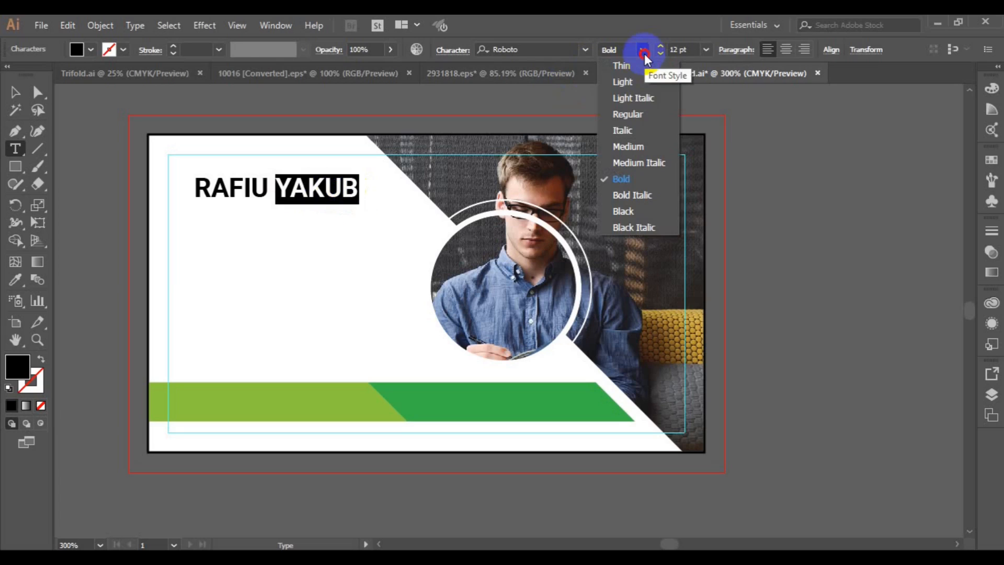
left_click(626, 148)
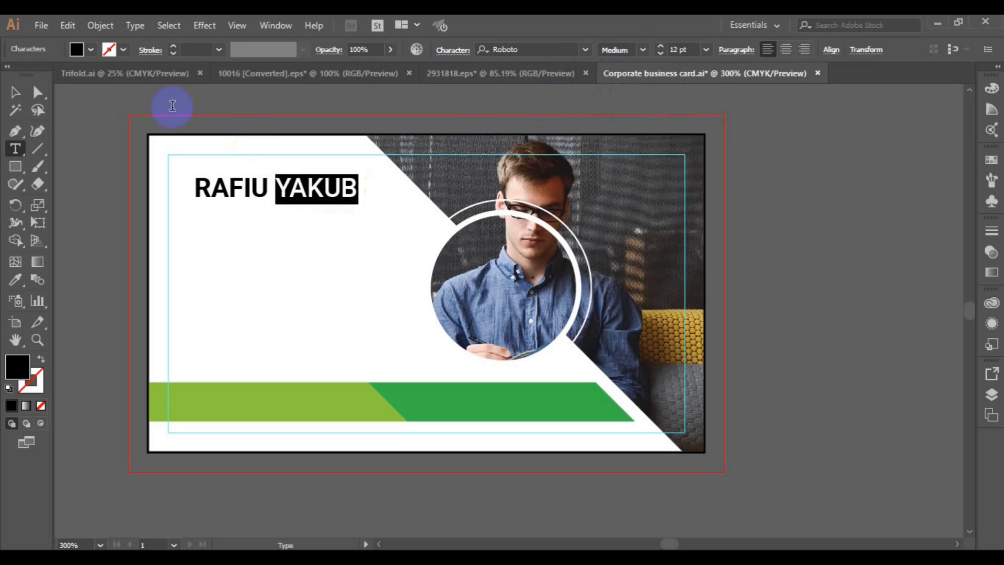
left_click(90, 50)
left_click(42, 90)
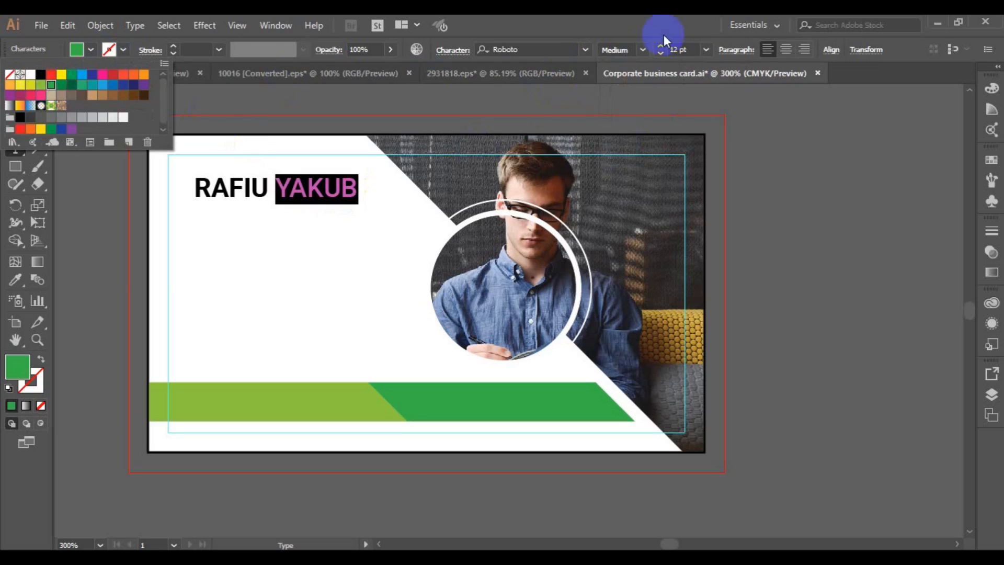
left_click(644, 53)
left_click(635, 119)
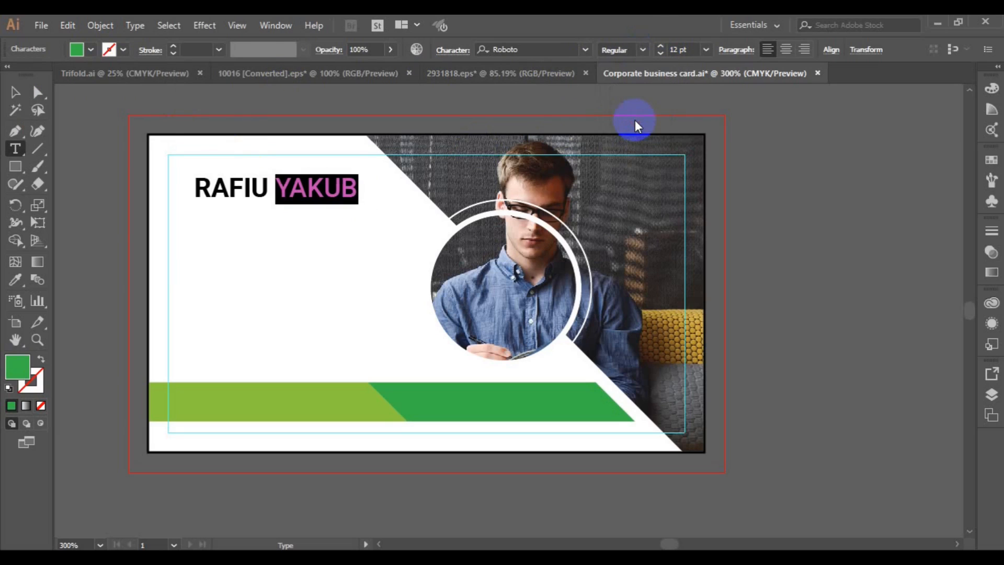
left_click(15, 92)
left_click(225, 186)
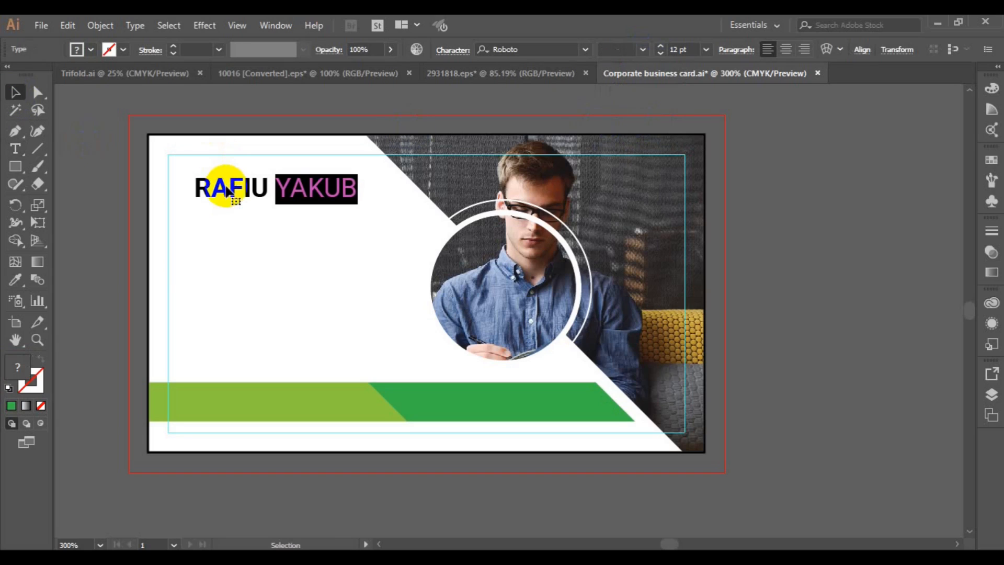
left_click_drag(226, 188, 204, 168)
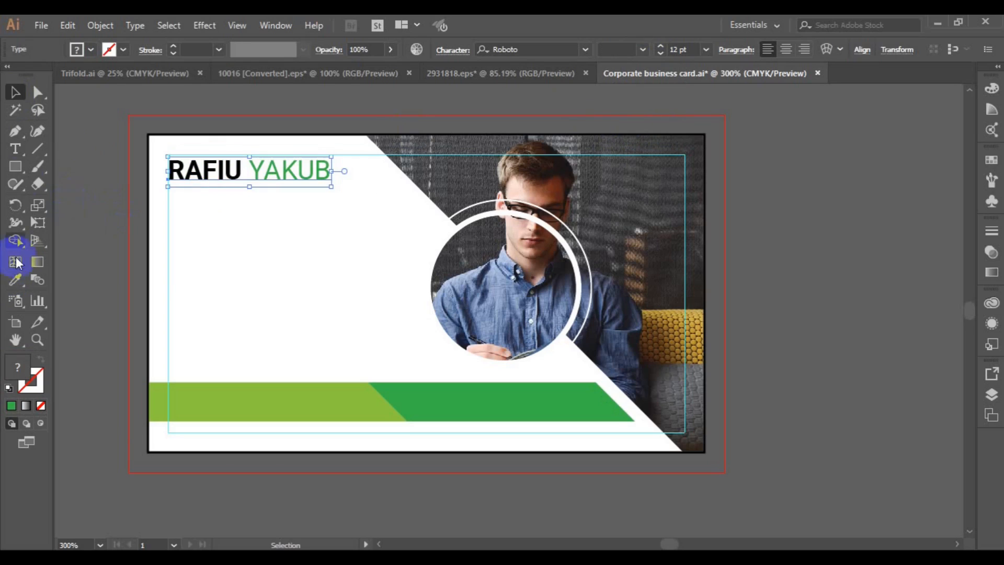
Add a 6 pt CREATIVE DIRECTOR title just under the name
left_click(16, 148)
left_click(213, 236)
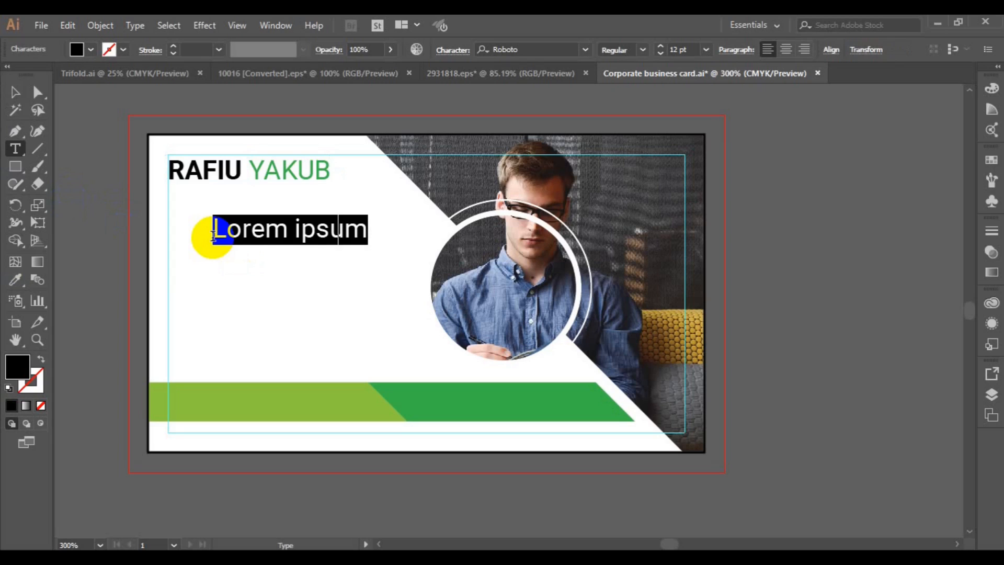
type("CREATIVE DIRECTOR")
left_click(15, 92)
left_click(706, 50)
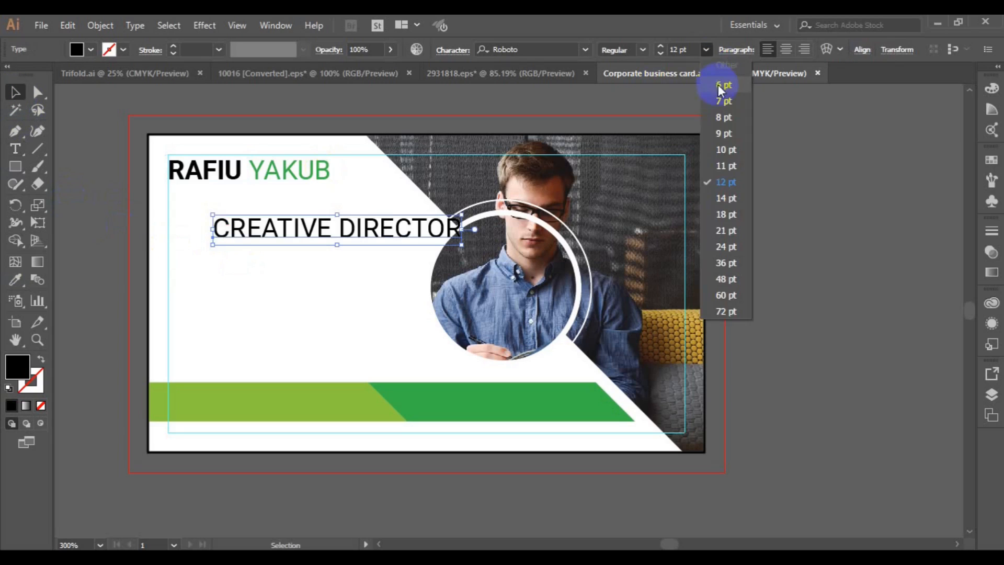
left_click(722, 86)
left_click_drag(300, 238, 253, 192)
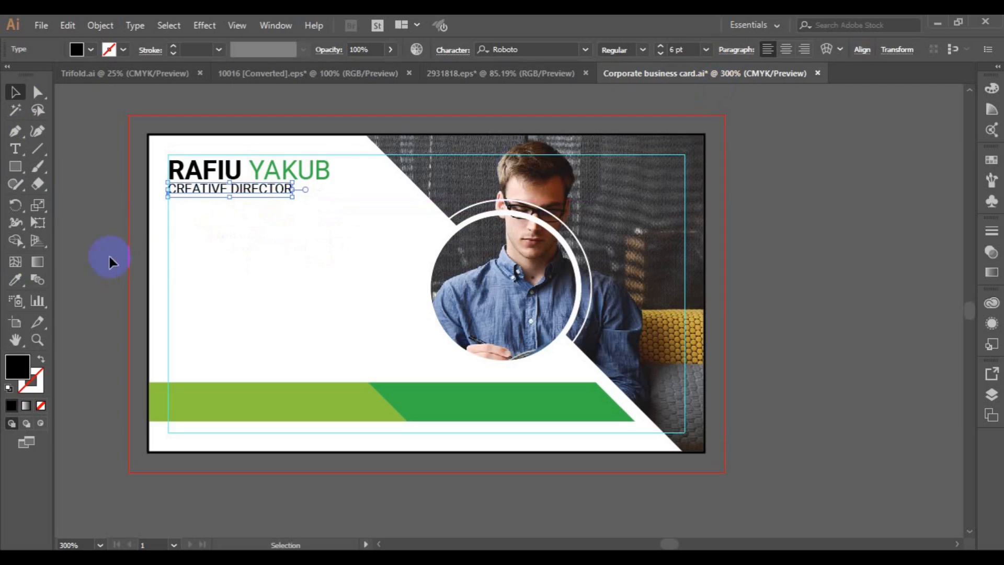
left_click(165, 291)
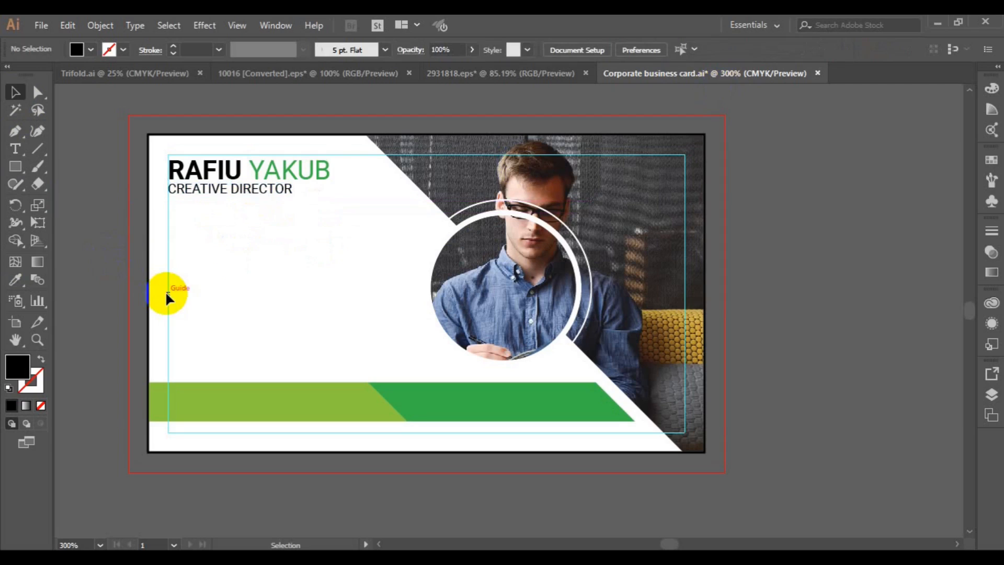
Paste the circled phone and location icons from 2931818.eps, shrunk, near the card's left edge
left_click(500, 78)
left_click(573, 261)
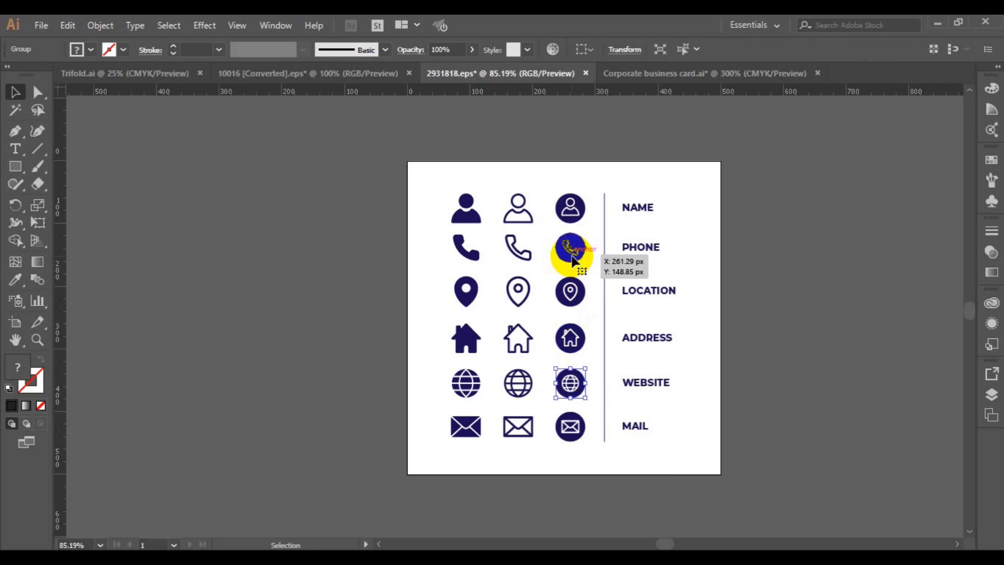
left_click(573, 313, "shift")
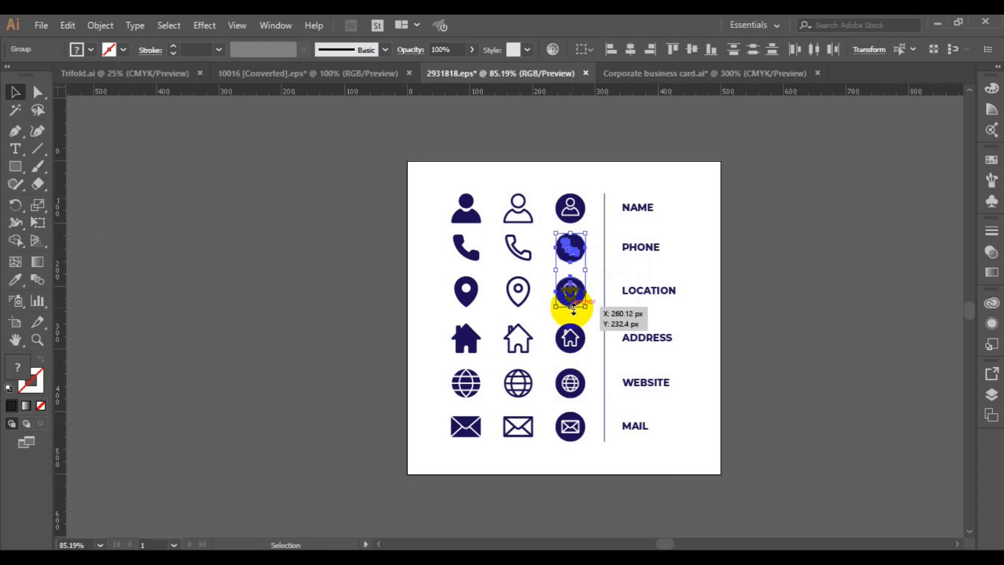
left_click(646, 79)
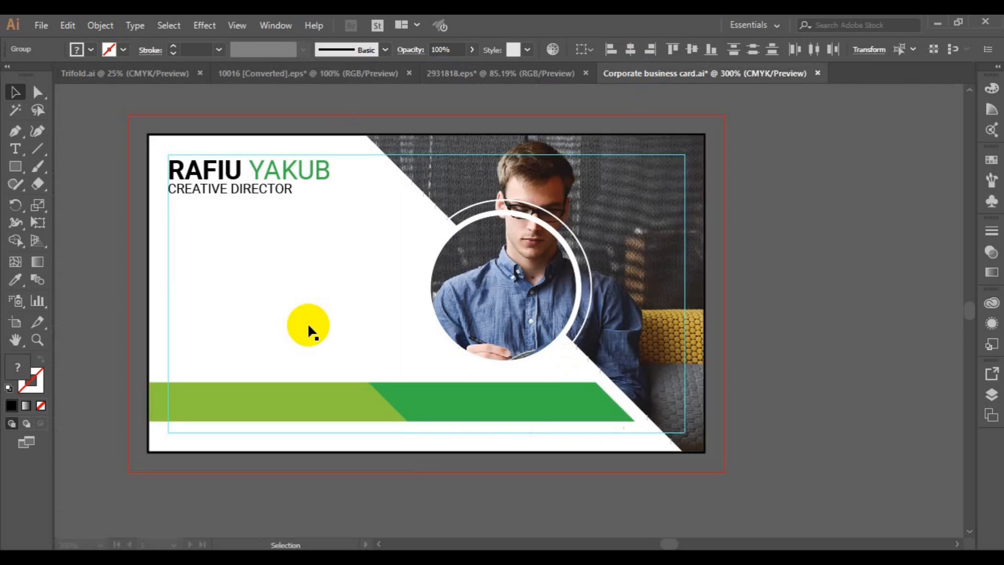
key("ctrl+v")
left_click_drag(561, 439, 524, 393)
left_click_drag(496, 293, 180, 278)
left_click(175, 251)
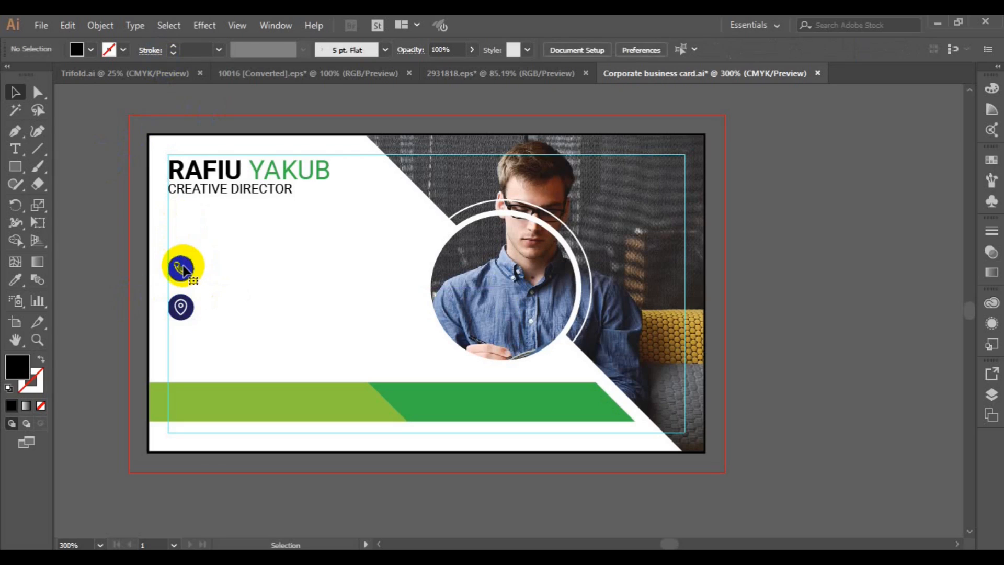
Ungroup the phone icon and eyedrop the bar's green onto its round background
left_click(179, 266)
left_click(15, 284)
left_click(410, 405)
left_click(15, 92)
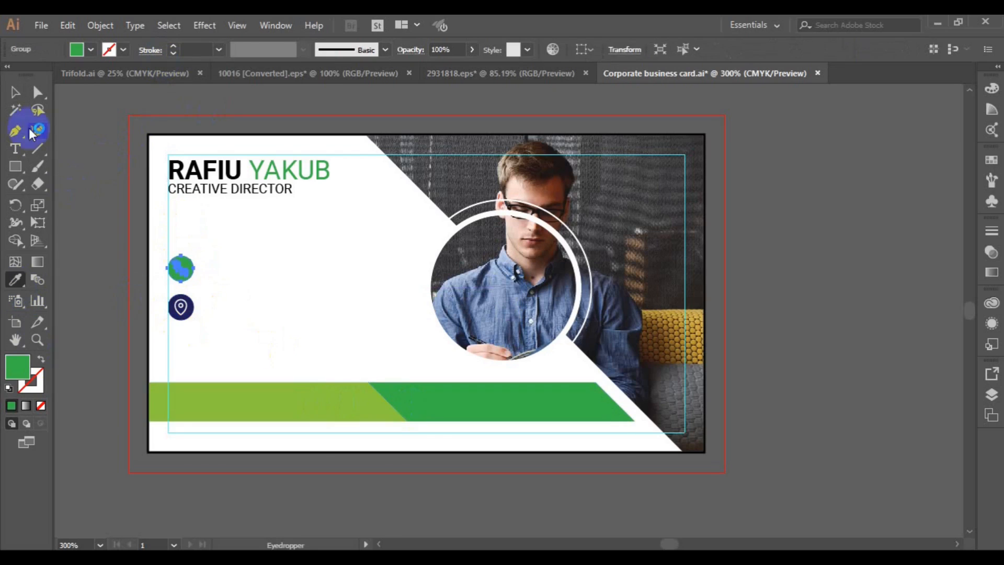
left_click(99, 253)
left_click(180, 269)
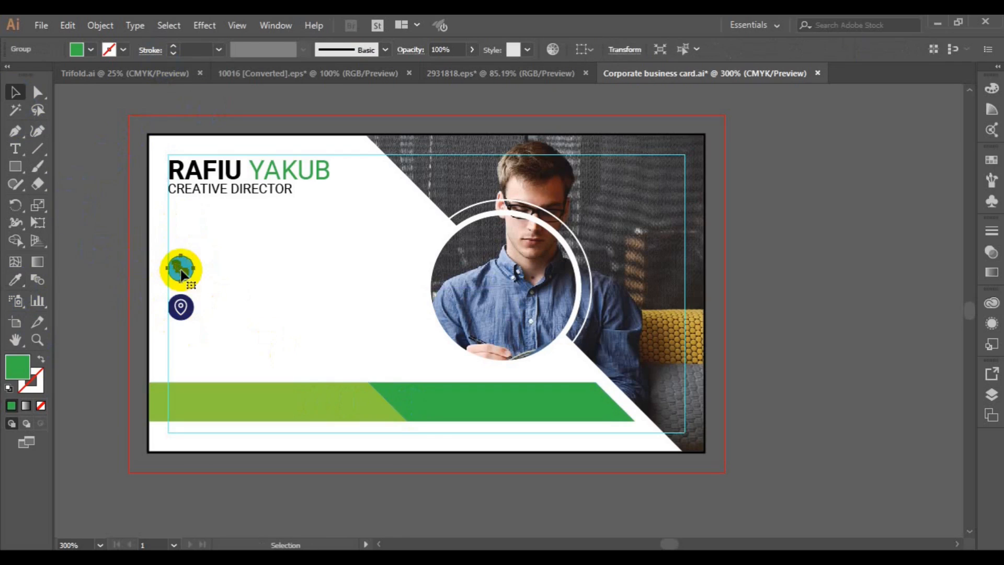
key("ctrl+z")
left_click(98, 25)
left_click(157, 77)
left_click(185, 285)
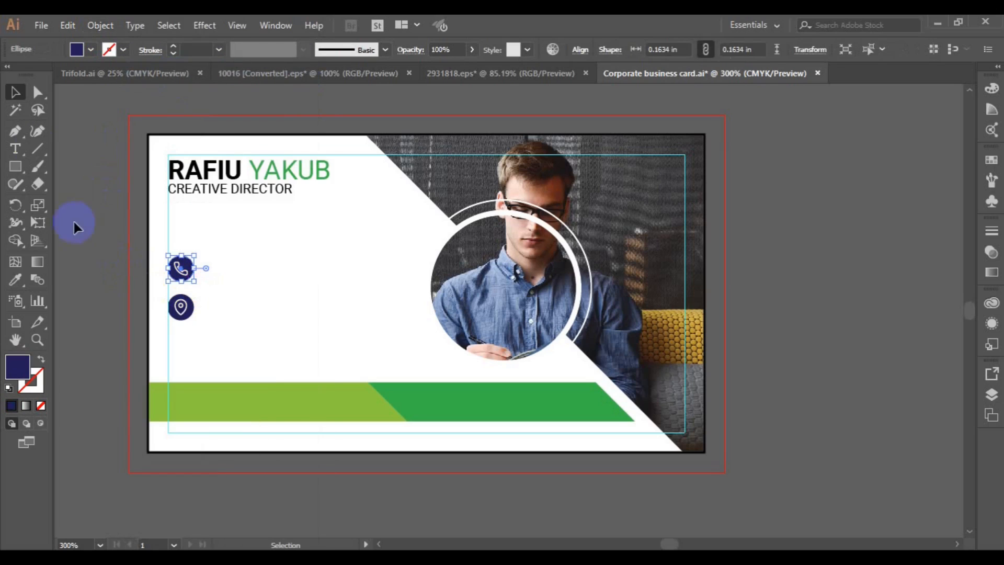
left_click(444, 402)
left_click(15, 93)
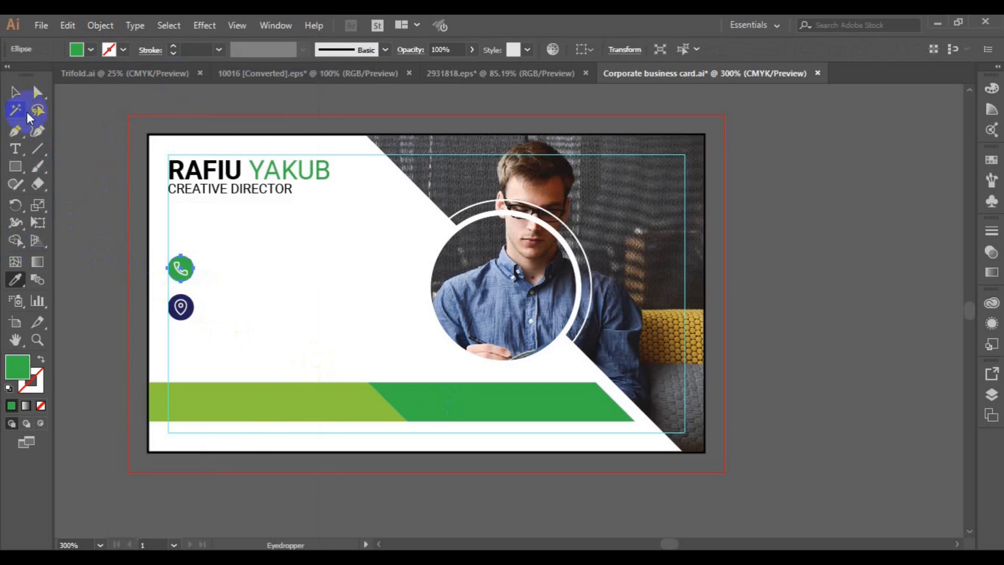
left_click(180, 269, "shift")
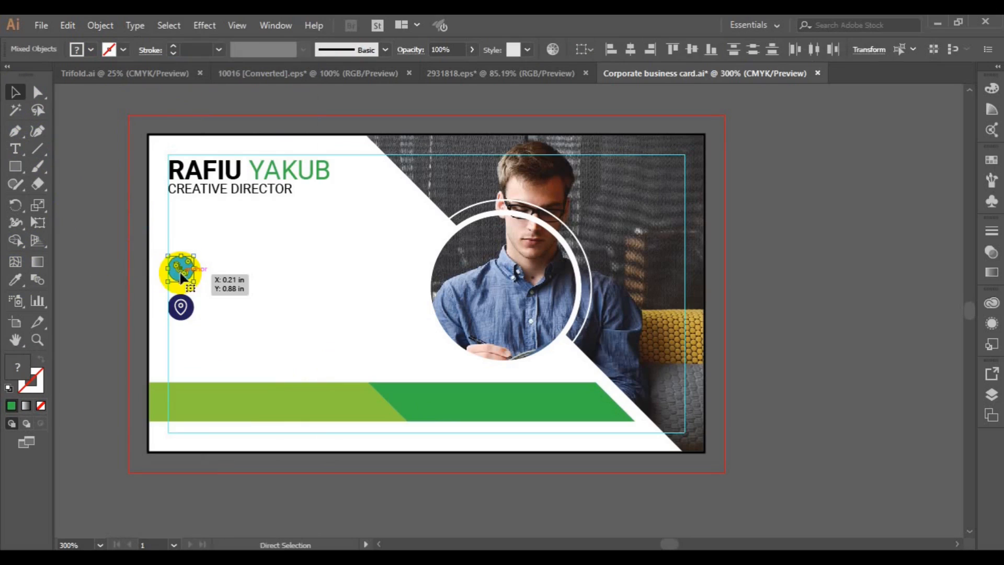
left_click(100, 296)
Type the placeholder phone number lines beside the green phone icon
key("t")
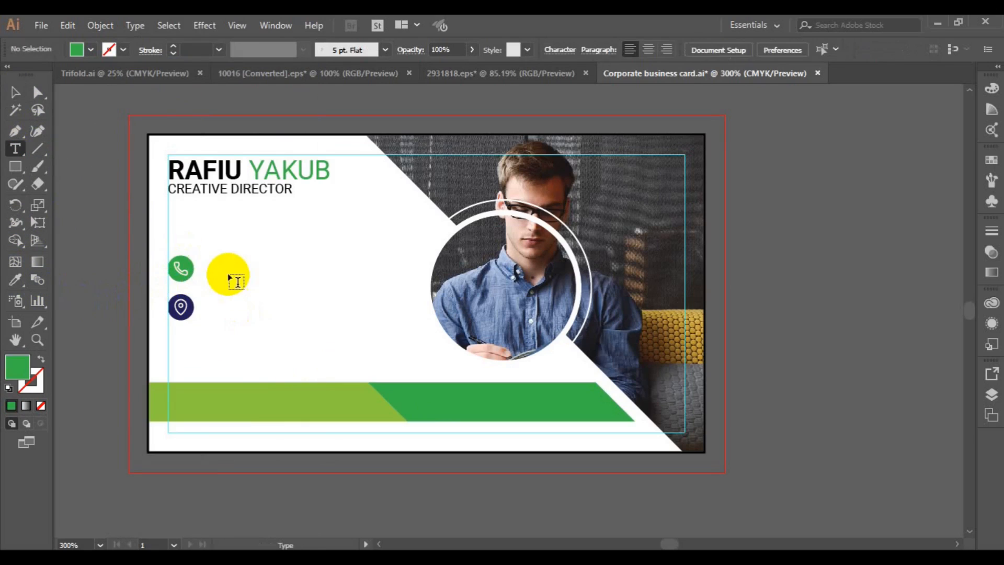
left_click(228, 270)
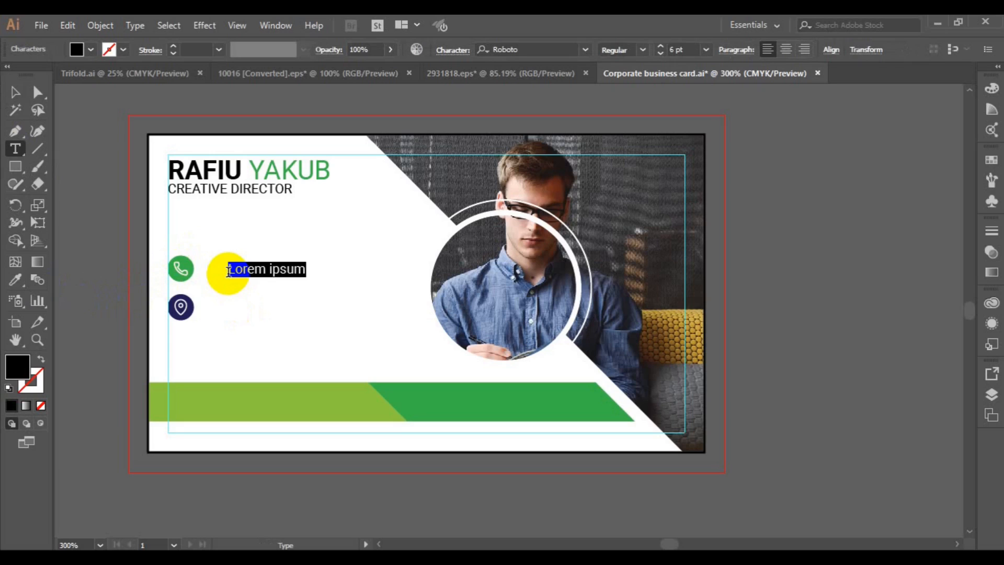
type("00")
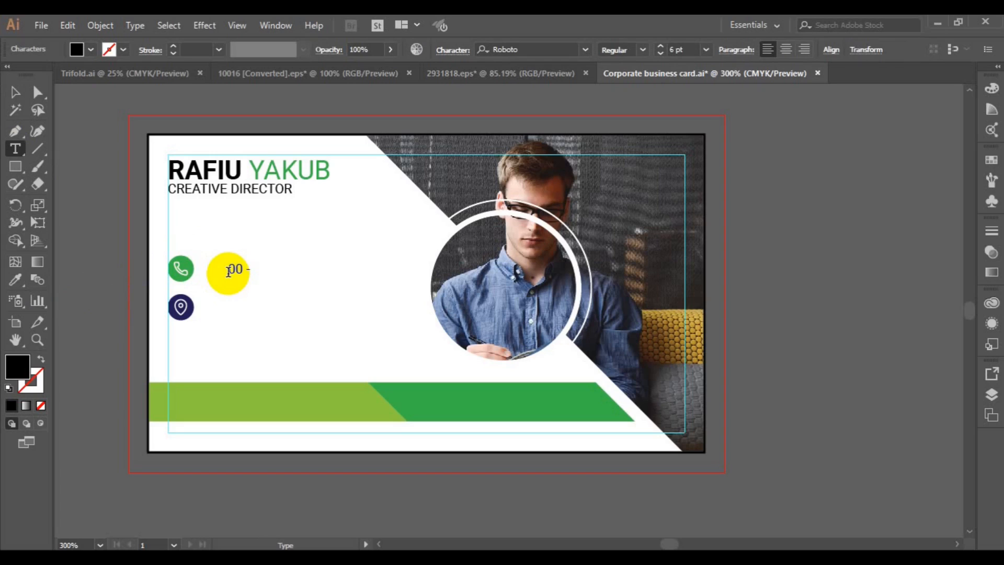
type(" - 123 - 456 - 80")
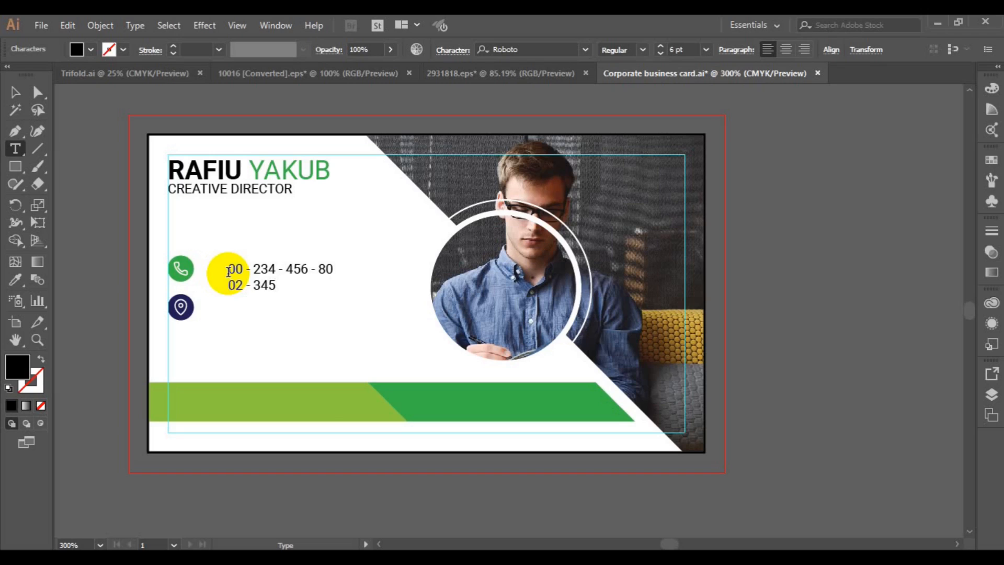
left_click(13, 96)
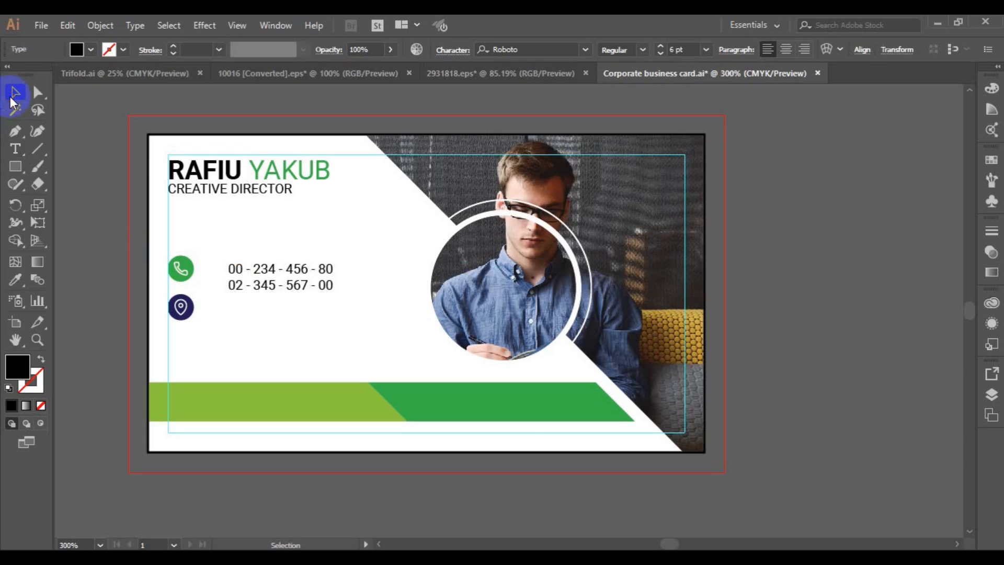
key("ctrl+plus")
left_click(372, 301)
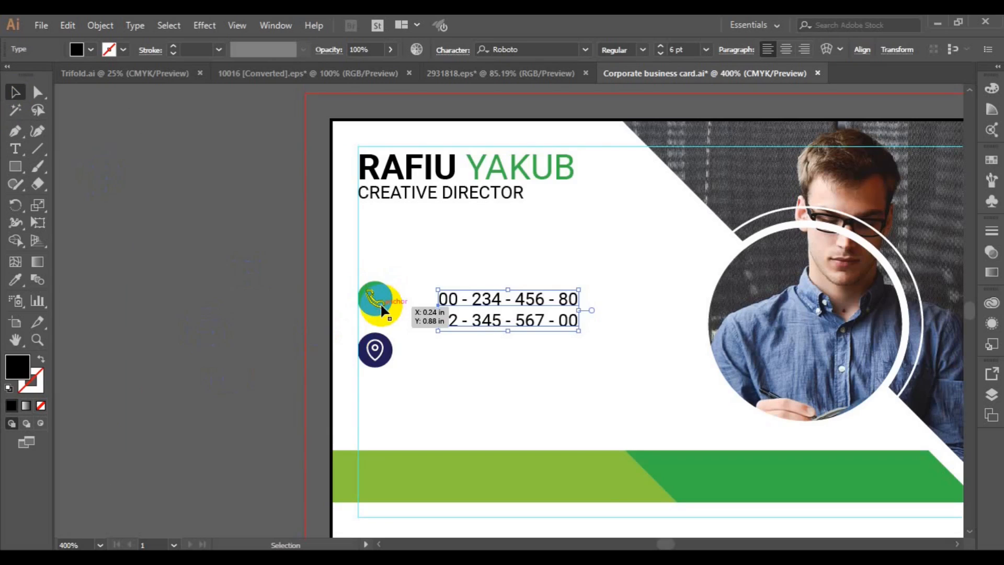
left_click(270, 310)
left_click(15, 131)
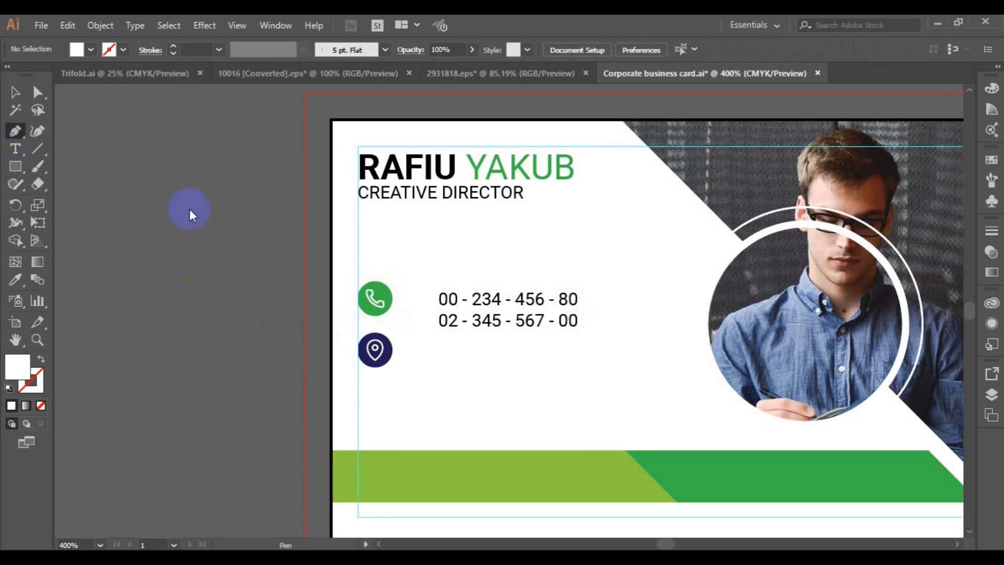
Draw a green, no-fill vertical line beside the two phone number lines
left_click(430, 295)
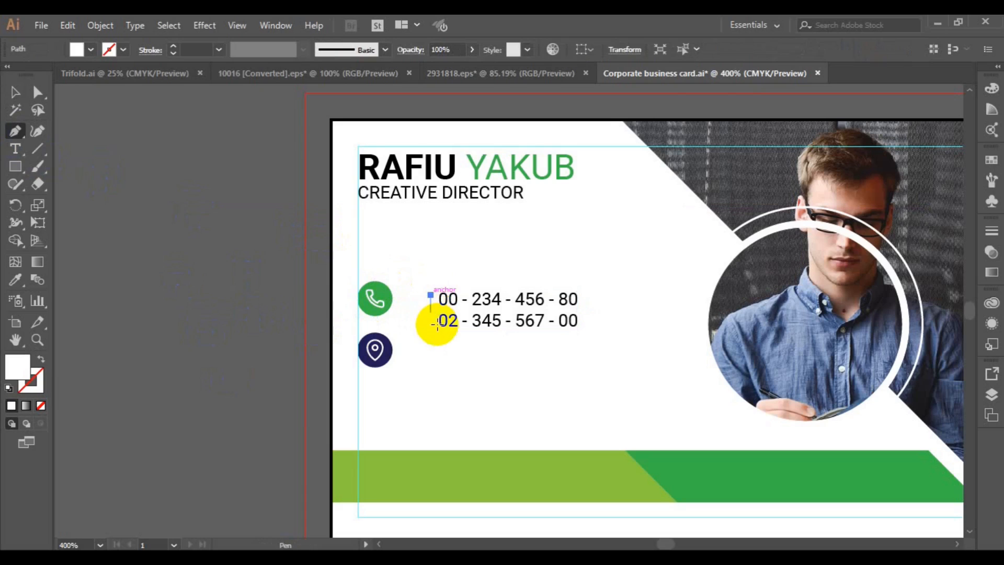
left_click(247, 304, "ctrl")
left_click(122, 51)
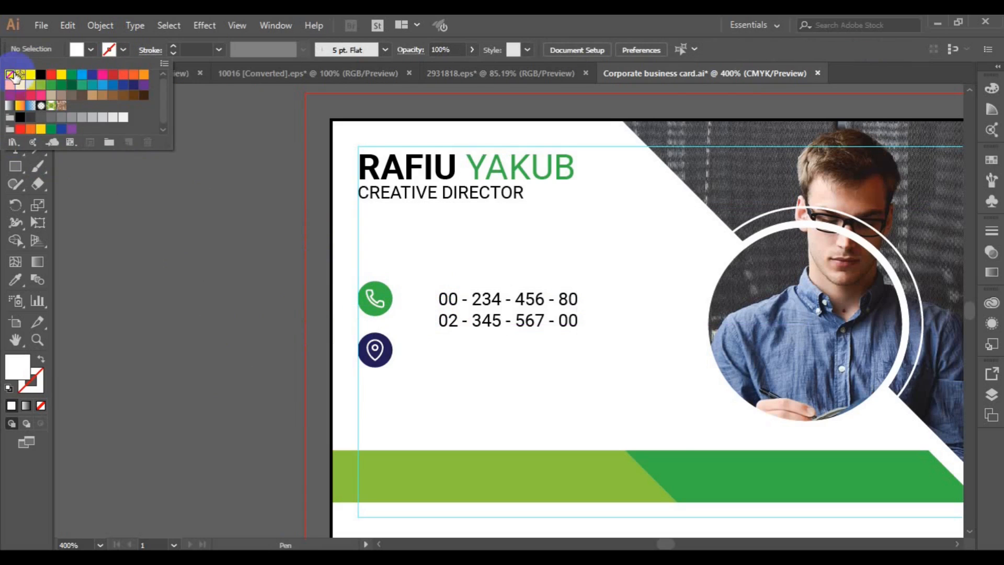
left_click(50, 89)
left_click(9, 74)
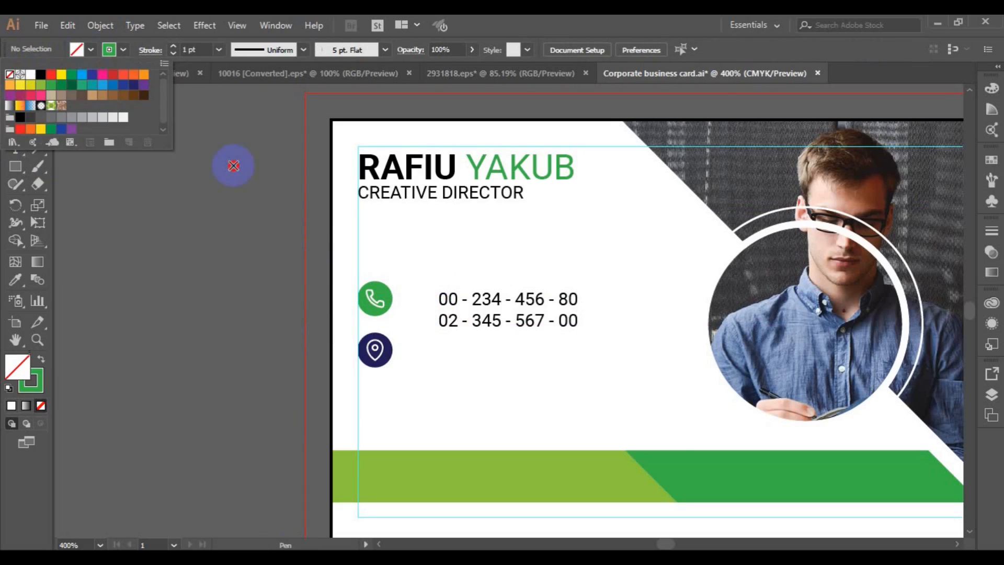
left_click(433, 295)
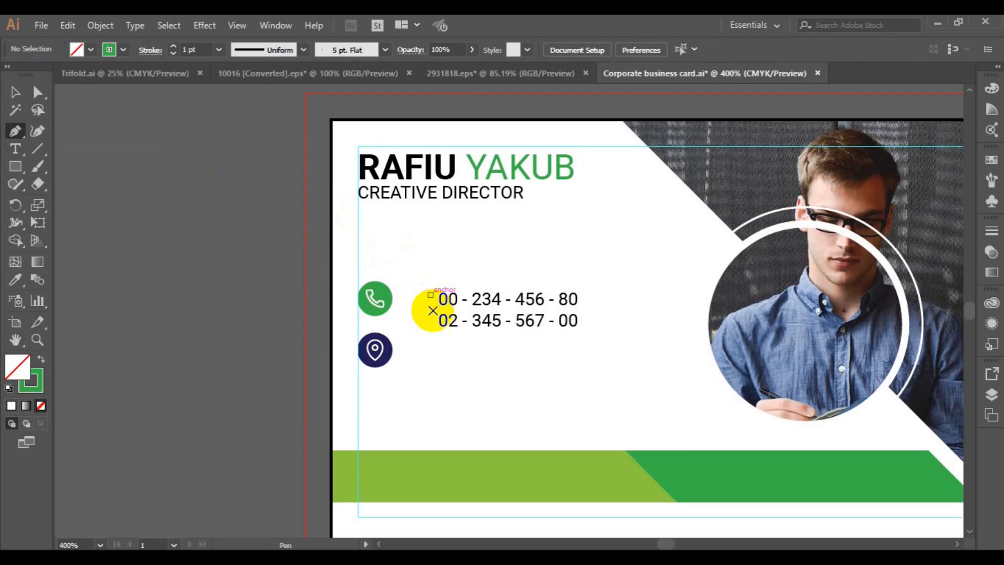
left_click(433, 324)
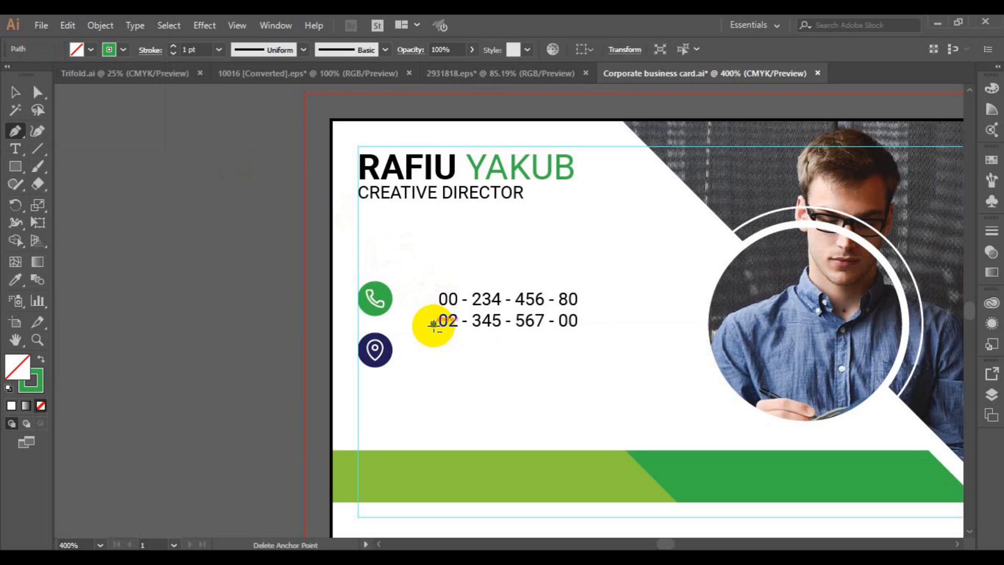
left_click(433, 295)
left_click(426, 292, "ctrl")
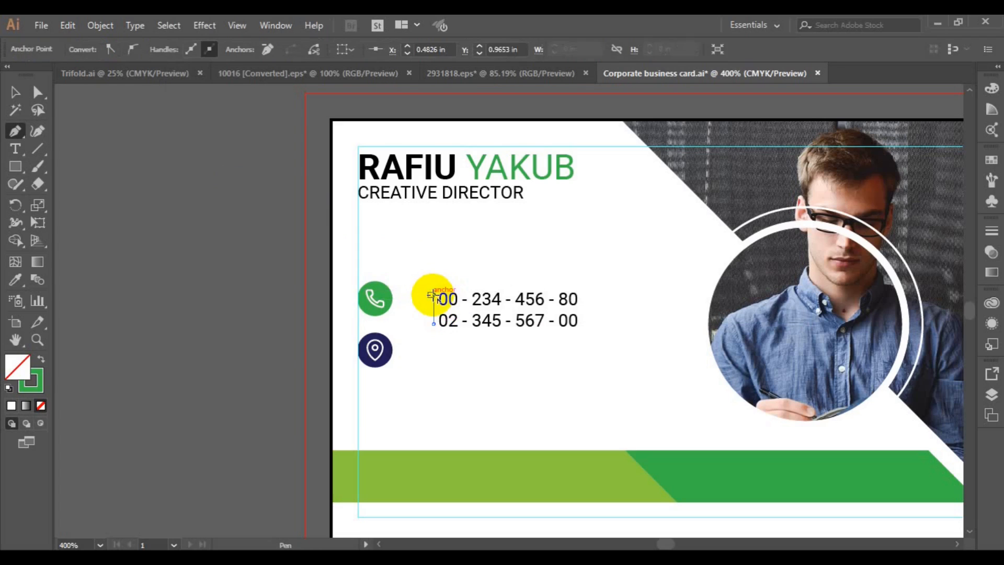
Set the vertical line's stroke to 0.75 pt, undoing a trial centre-align with the numbers
left_click(219, 50)
left_click(231, 89)
left_click(16, 92)
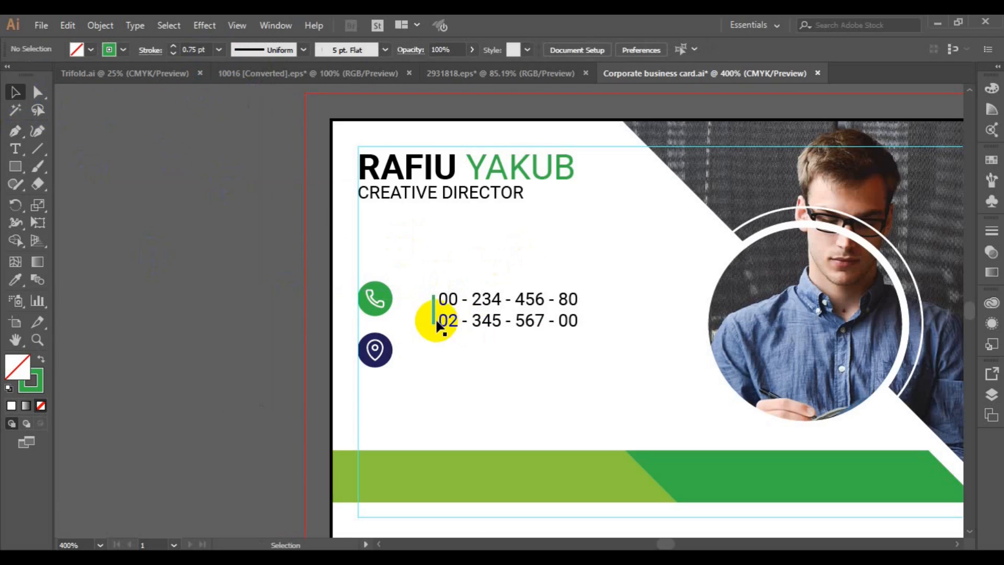
left_click(435, 324)
left_click(217, 49)
left_click(238, 99)
left_click(457, 323, "shift")
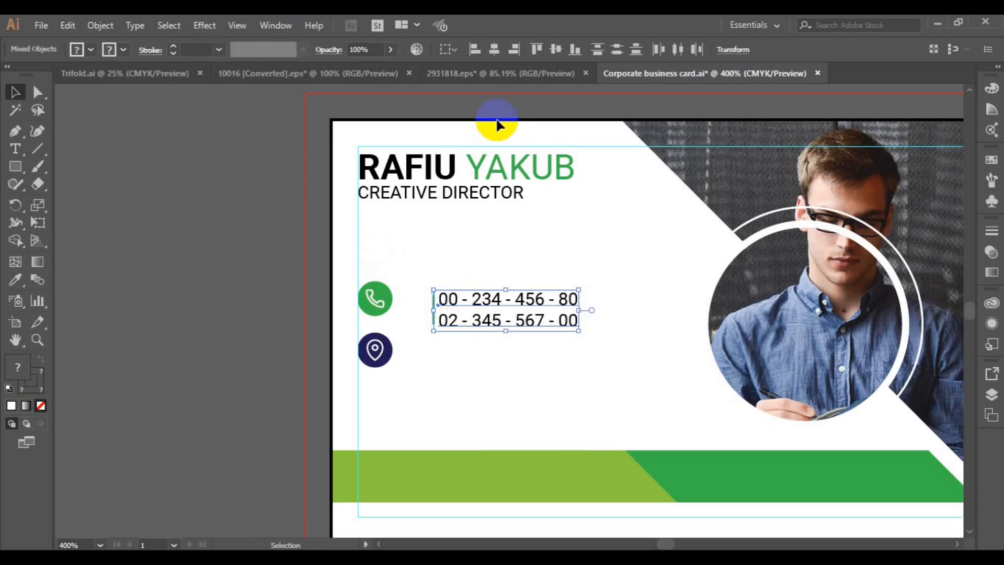
left_click(501, 53)
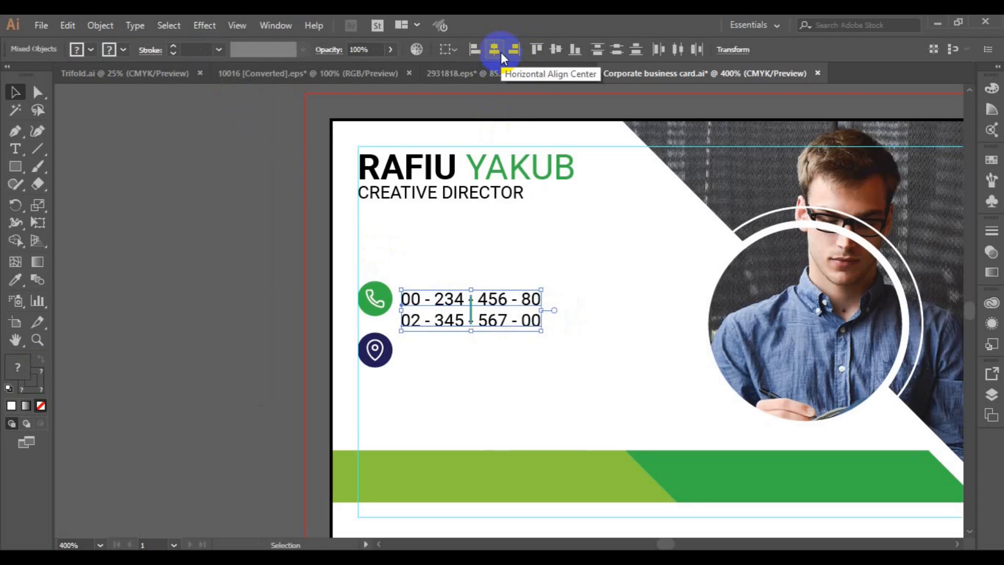
key("ctrl+z")
left_click(196, 240)
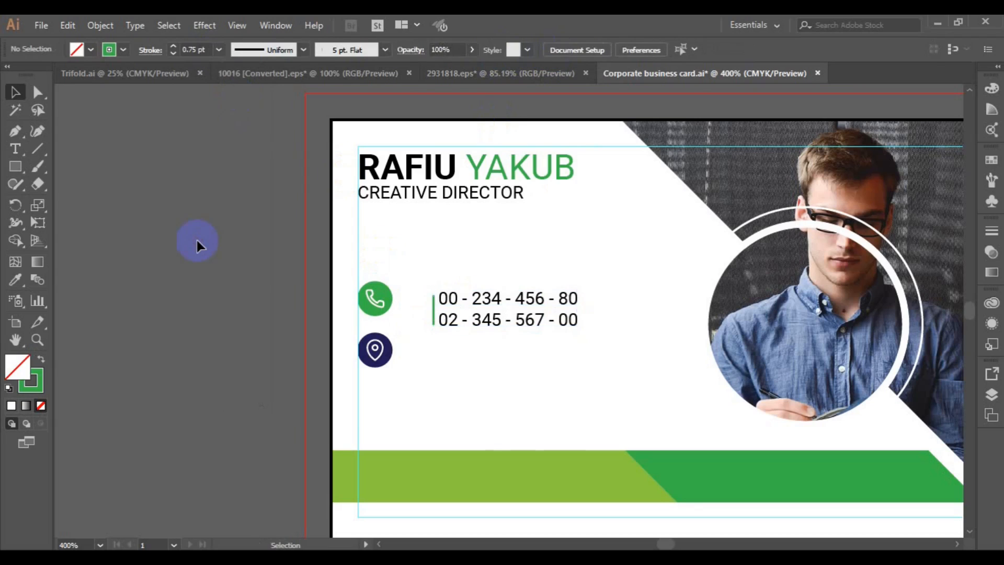
Draw a short horizontal stub meeting the vertical line toward the phone icon
left_click(15, 131)
left_click(411, 311)
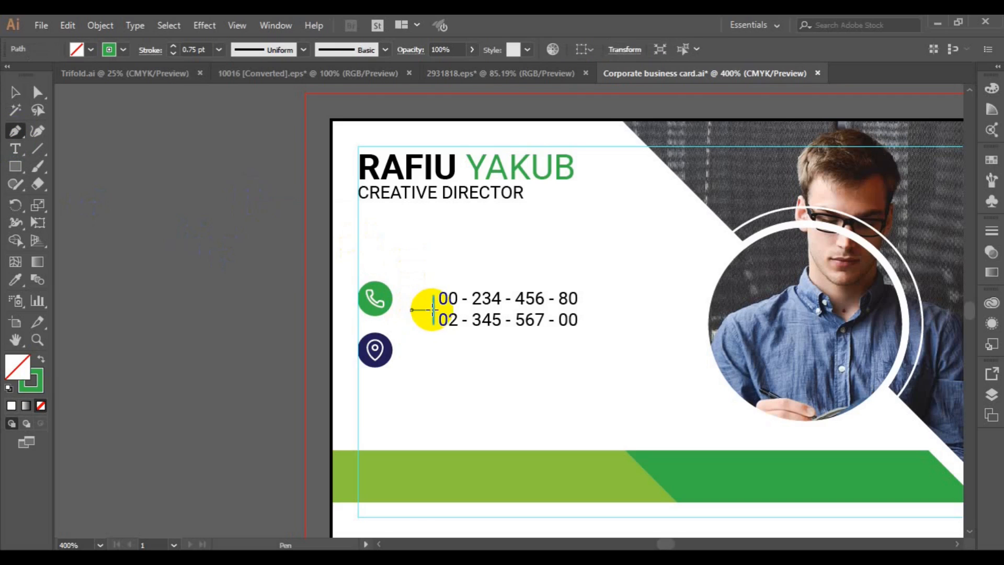
left_click(434, 310)
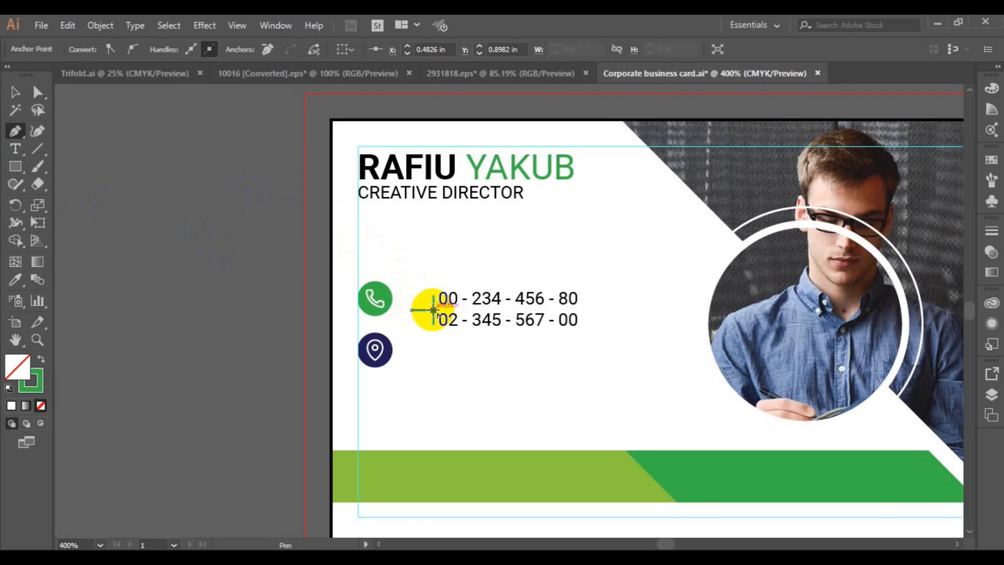
left_click(170, 282, "ctrl")
key("v")
mouse_move(409, 307)
left_mouse_down()
mouse_move(433, 322)
mouse_move(442, 298)
mouse_move(243, 273)
mouse_move(437, 298)
mouse_move(412, 315)
left_mouse_up()
Centre the phone icon, green connector and phone numbers vertically on one row
left_click(630, 50)
left_click(692, 49)
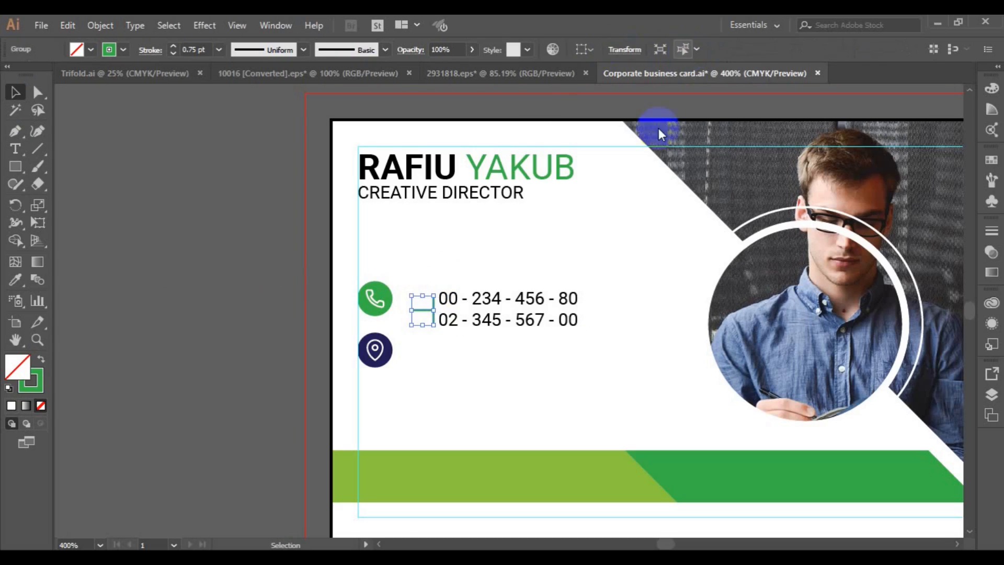
left_click(500, 321, "shift")
left_click(548, 50)
left_click_drag(463, 297, 459, 291)
left_click(375, 298, "shift")
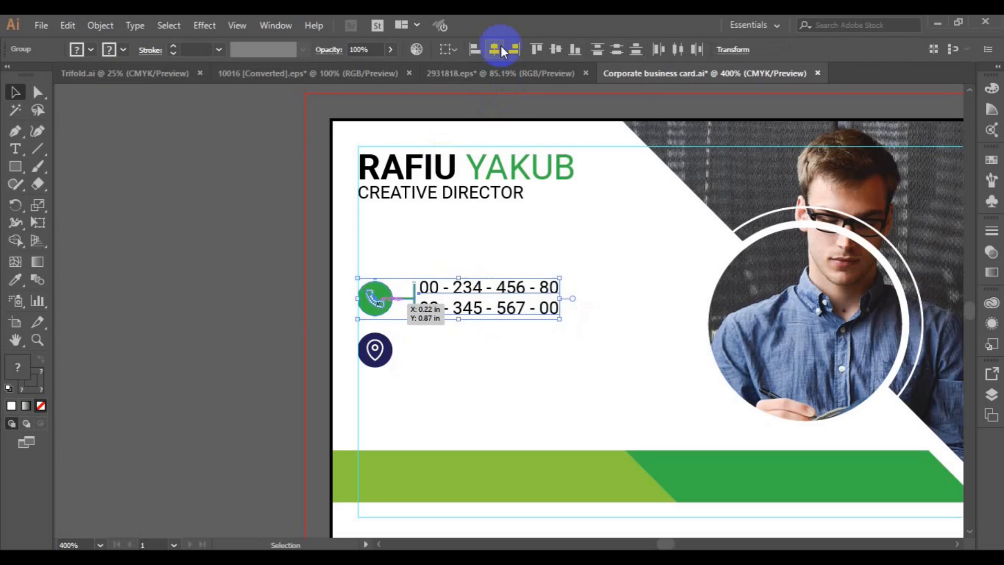
left_click(500, 48)
key("ctrl+z")
left_click(557, 51)
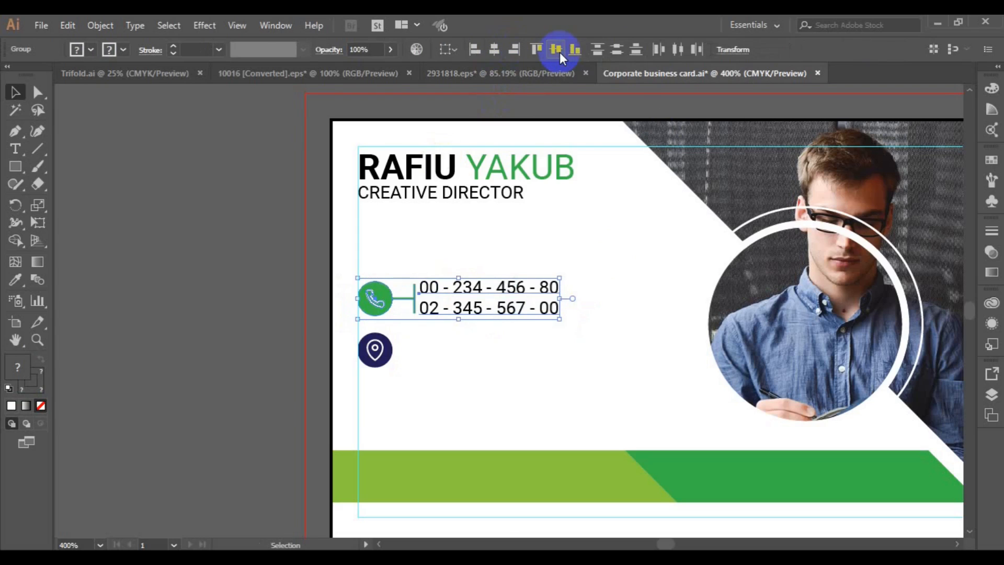
Move the location pin icon slightly lower
left_click(265, 345)
left_click(380, 351)
left_click_drag(385, 355, 385, 364)
Ungroup the location pin icon and fill its circle light green
left_click(99, 25)
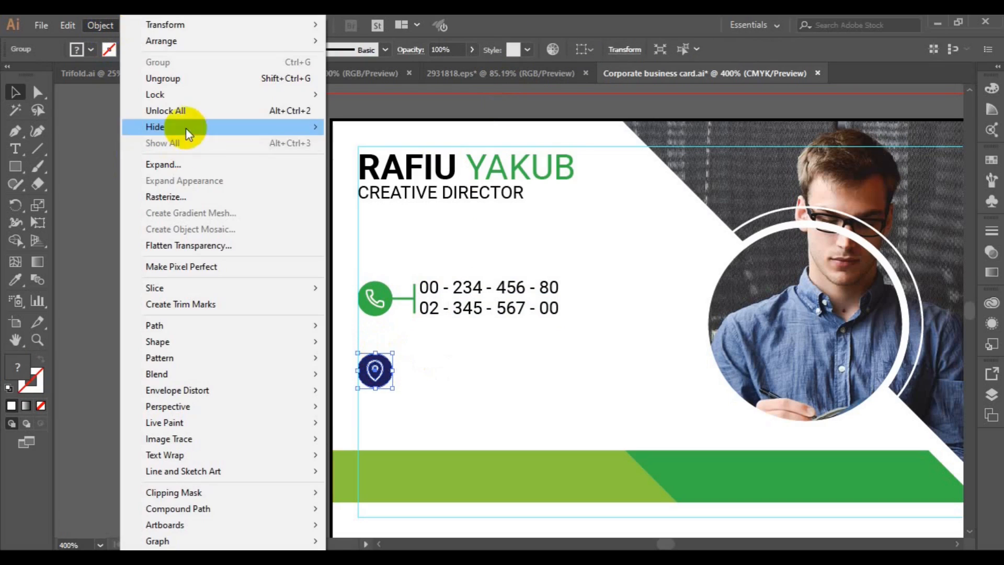
left_click(186, 86)
left_click(370, 387)
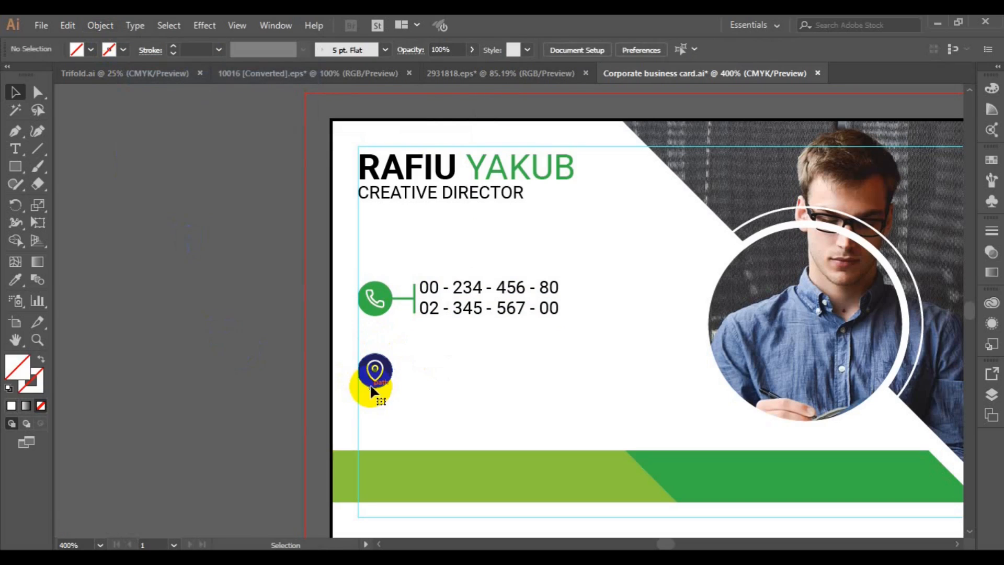
left_click(371, 387)
left_click(90, 50)
left_click(41, 88)
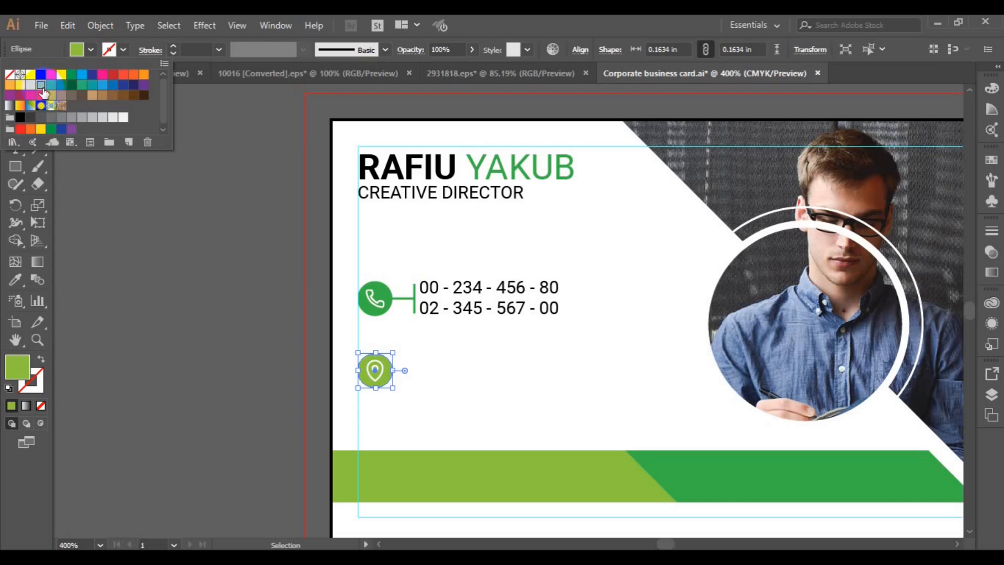
left_click(151, 240)
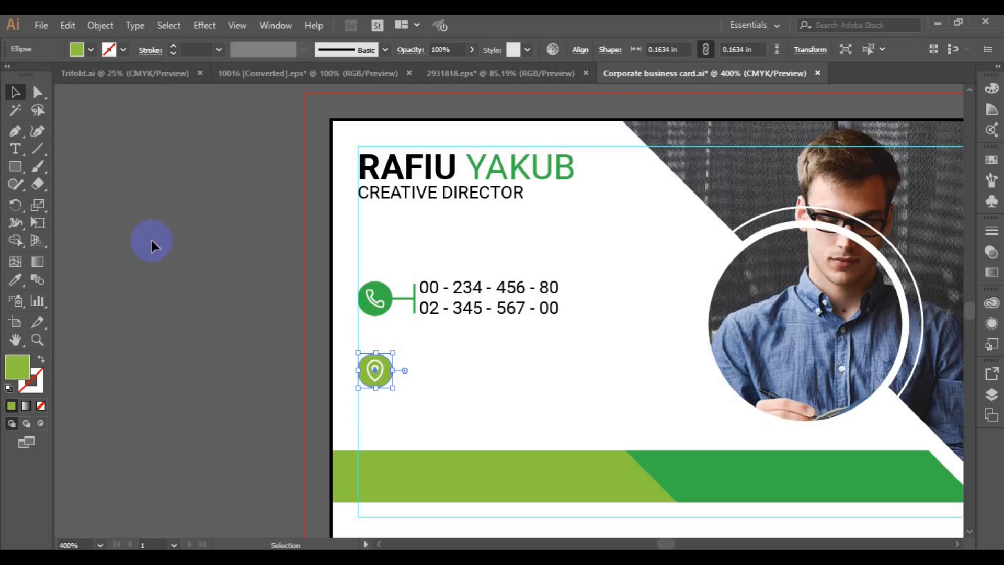
Copy the phone number group beside the location icon and centre them vertically
left_click(417, 309)
left_click_drag(417, 309, 413, 369)
left_click(366, 383, "shift")
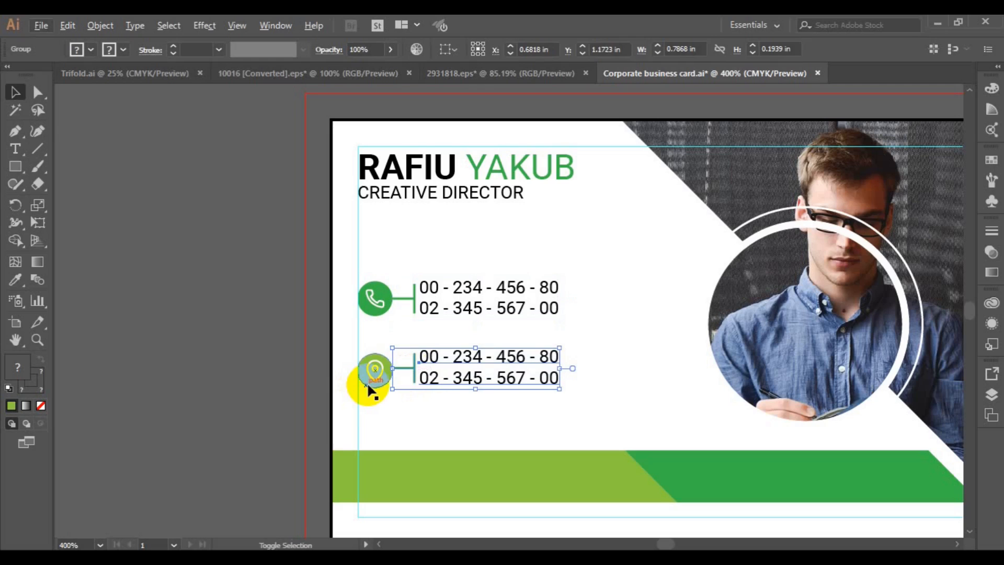
left_click(496, 48)
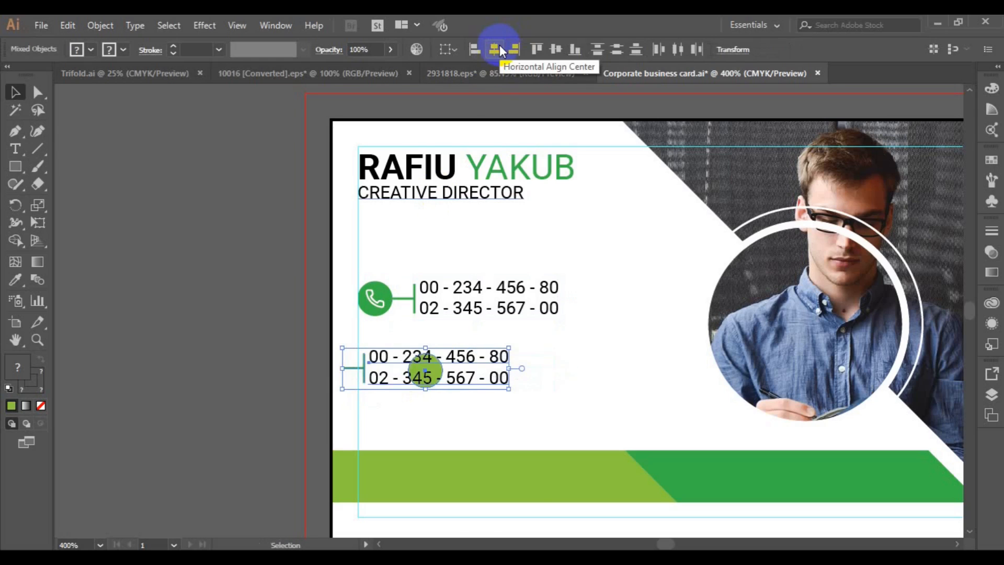
key("ctrl+z")
left_click(553, 51)
left_click(410, 375)
Try left-aligning the phone and location icons, undoing the misaligned pin result
left_click(408, 370)
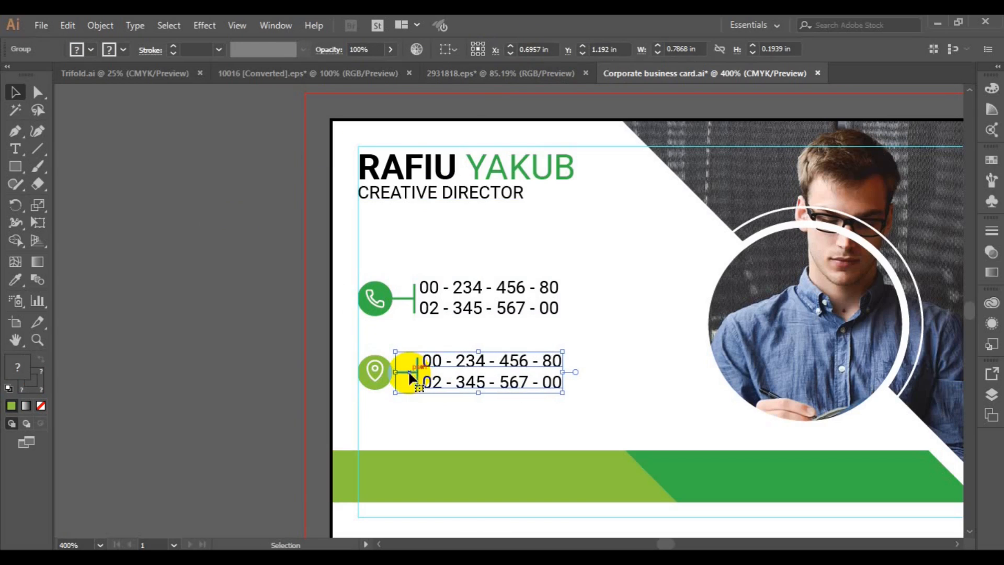
left_click(416, 301, "shift")
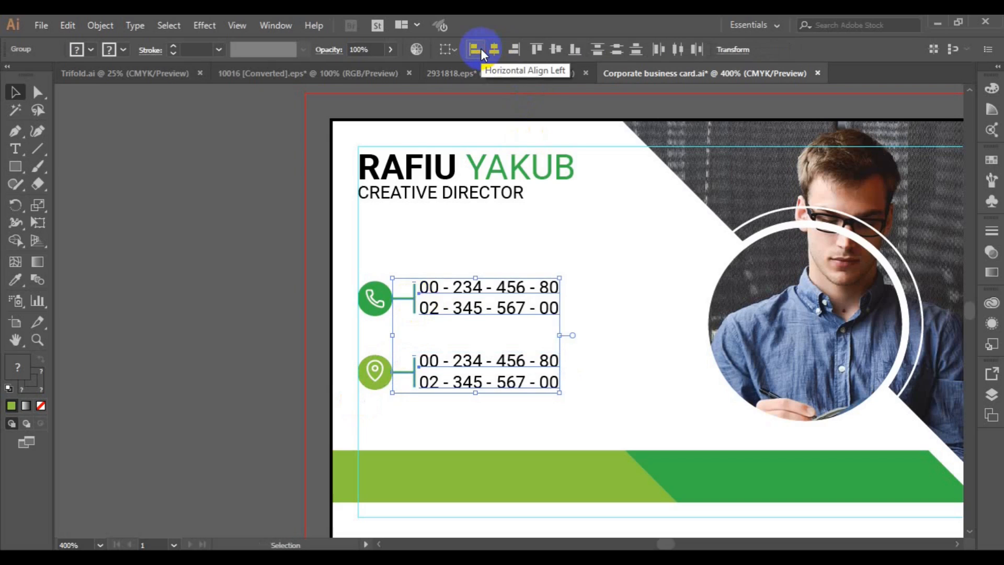
left_click(369, 311)
left_click(370, 359, "shift")
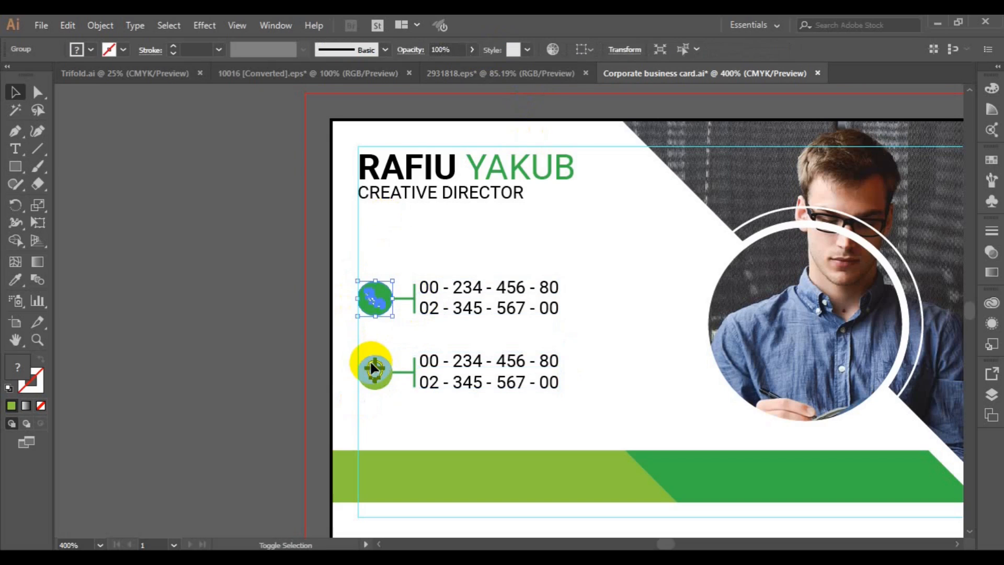
left_click(619, 51)
key("ctrl+z")
left_click(256, 269)
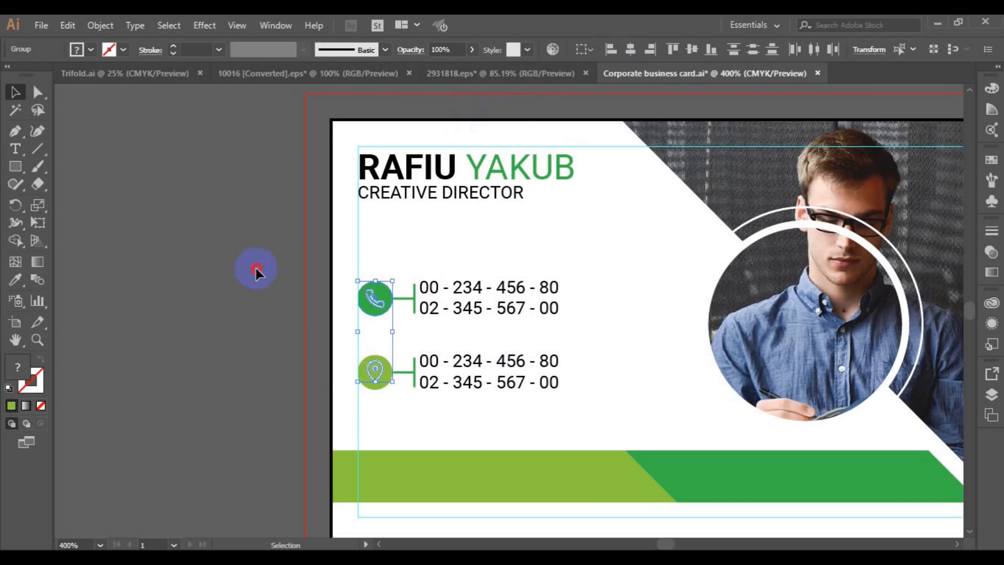
Select both icons as whole objects and left-align them
left_click(374, 371)
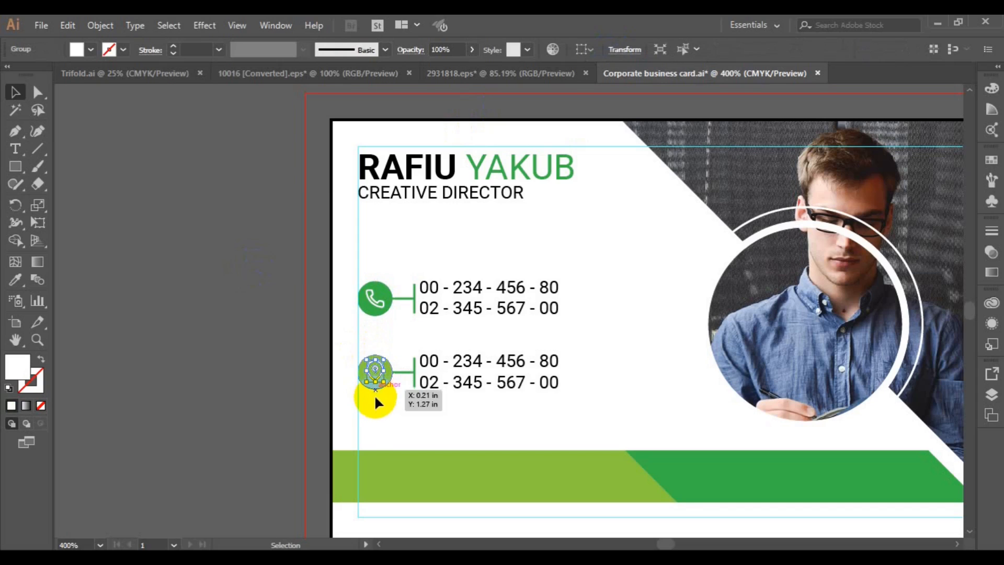
left_click(319, 384)
left_click(378, 367)
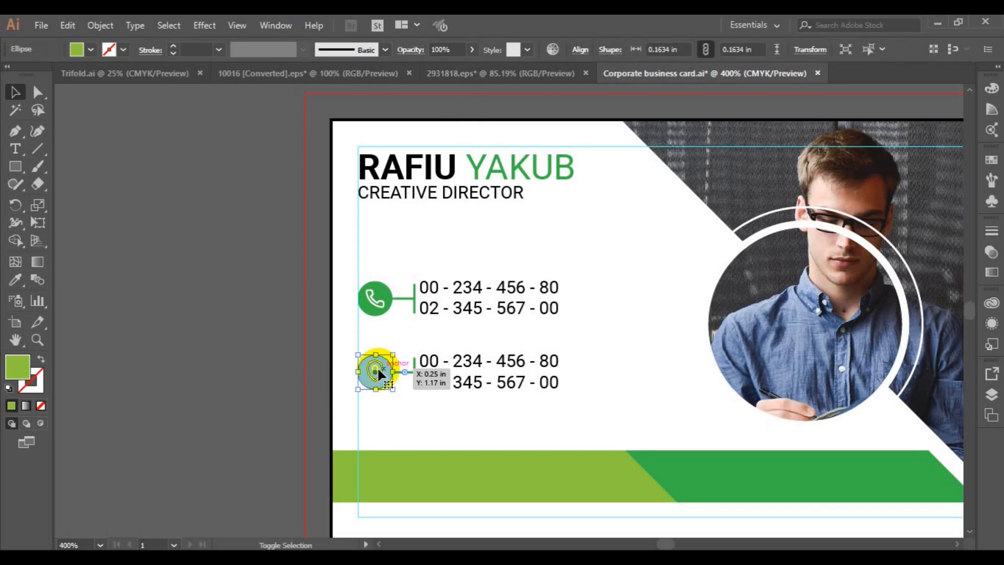
key("v")
left_click(377, 367)
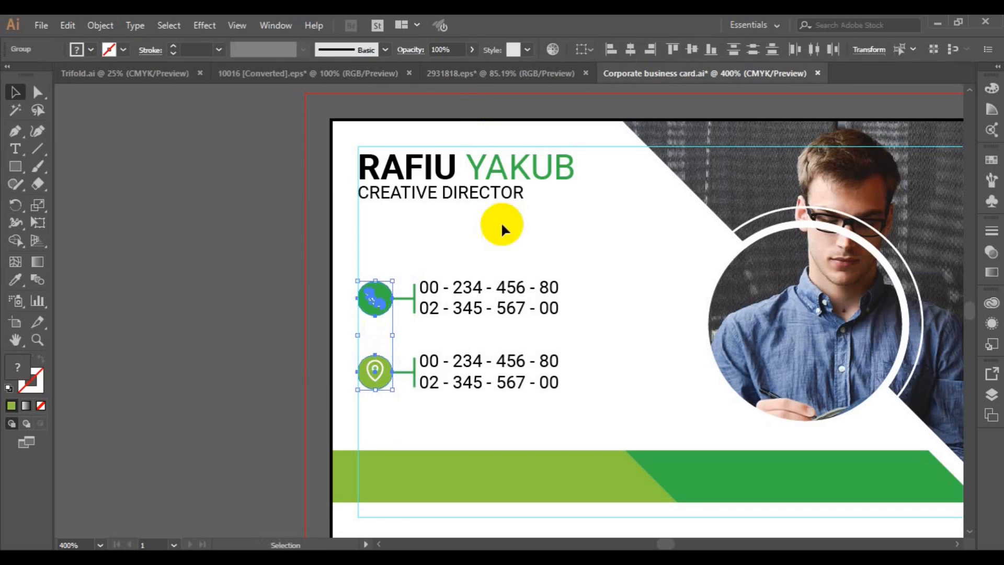
left_click(612, 50)
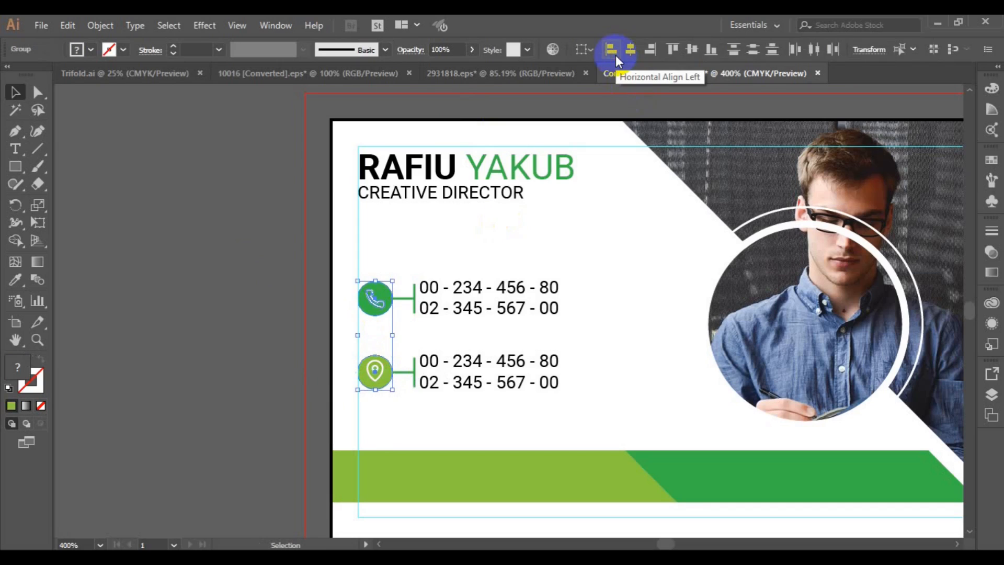
left_click(406, 366)
Unlock all locked objects and select the second connector line
left_click(100, 25)
left_click(186, 111)
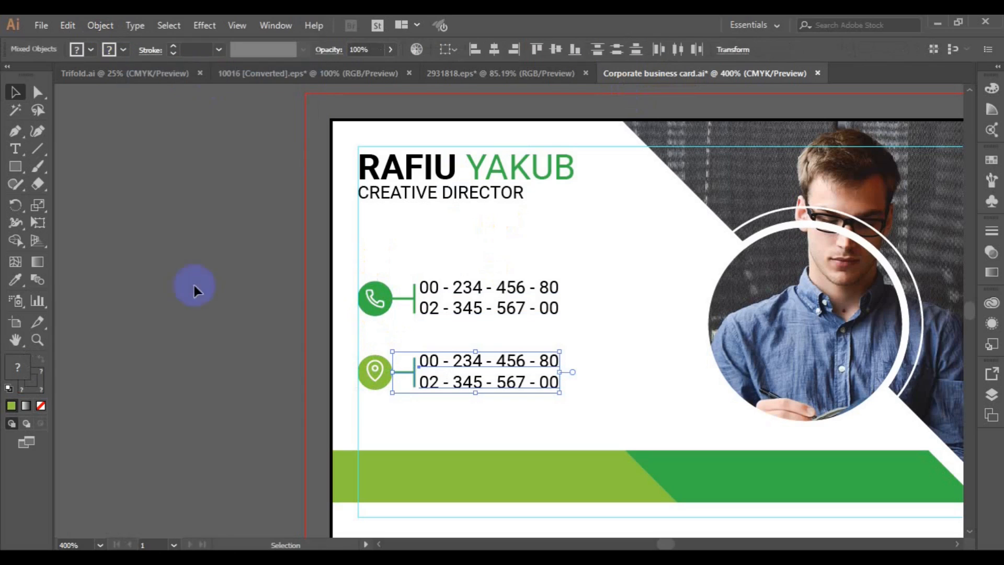
left_click(409, 376)
left_click(409, 374)
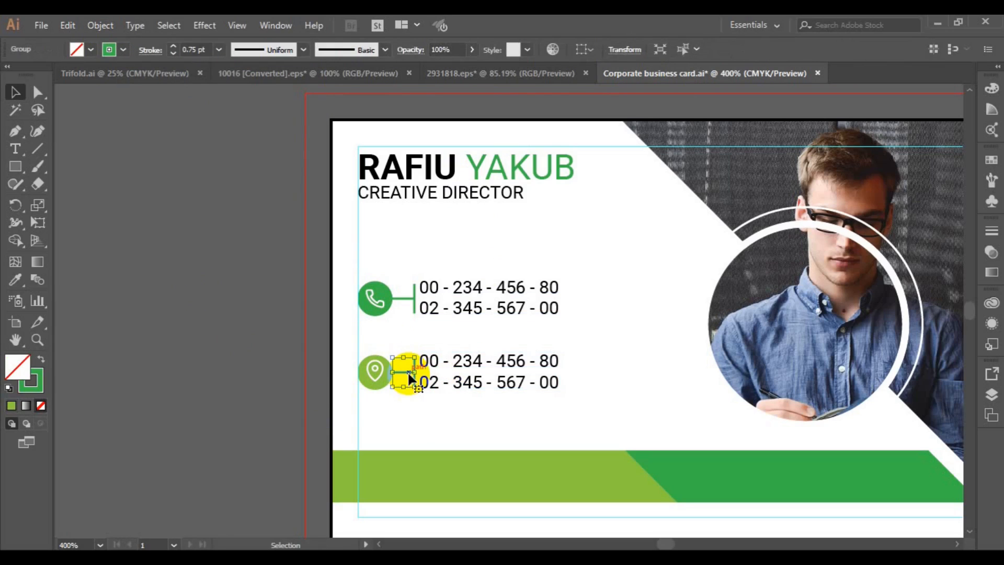
Give the second connector line a light green stroke
left_click(123, 49)
left_click(43, 88)
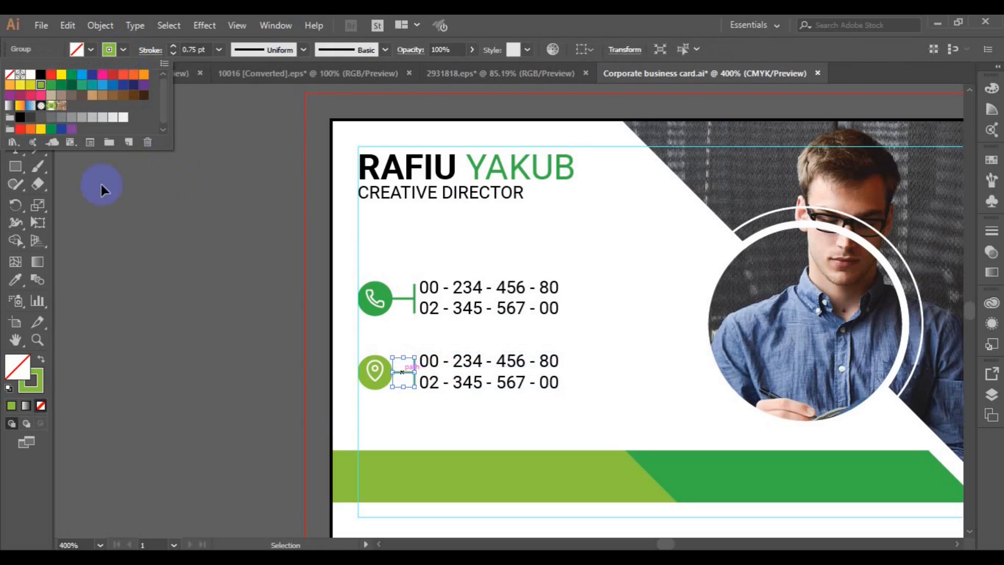
left_click(128, 230)
Replace the copied phone numbers with the postal address text, ending with a period
left_click(425, 367)
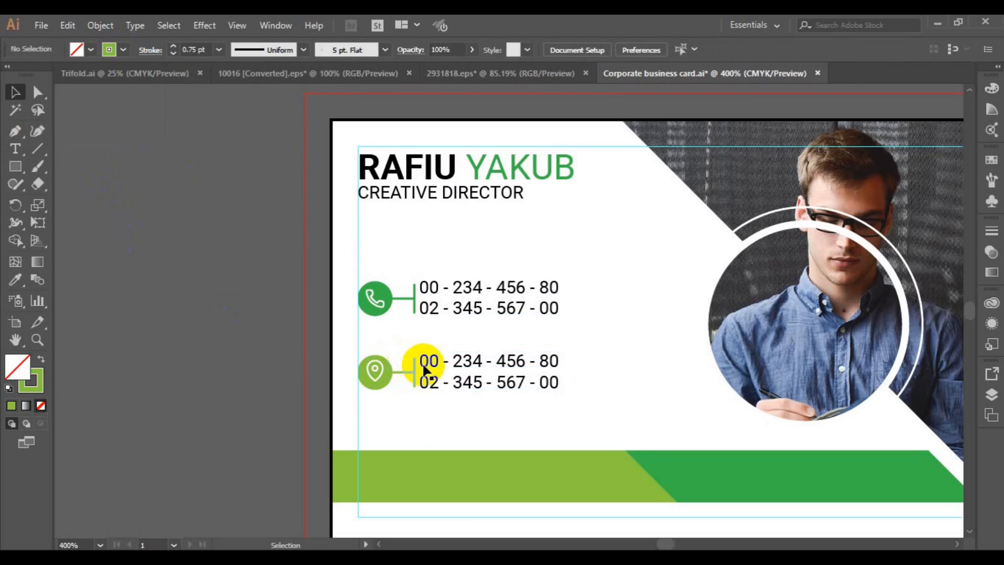
left_click(15, 148)
left_click(427, 361)
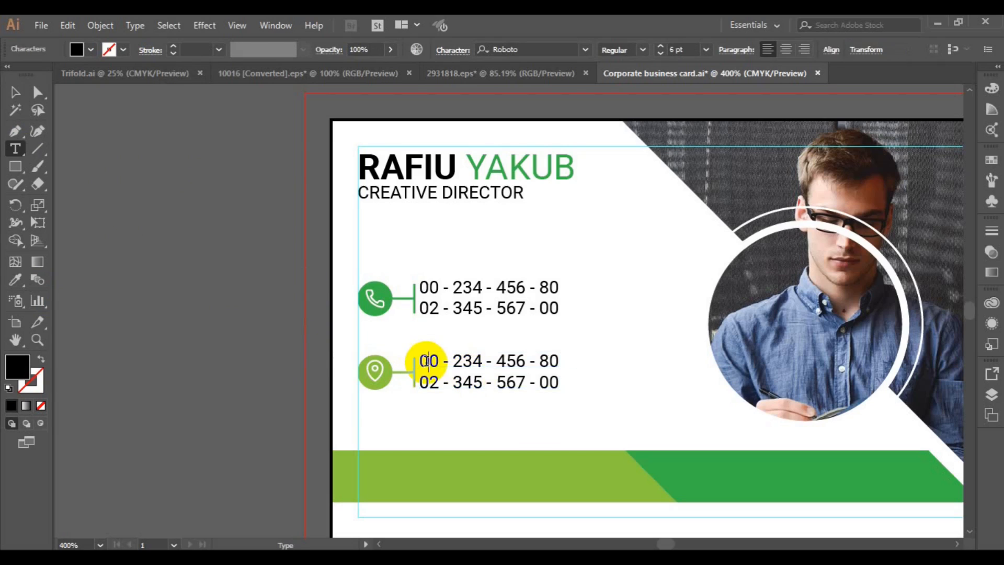
key("ctrl+a")
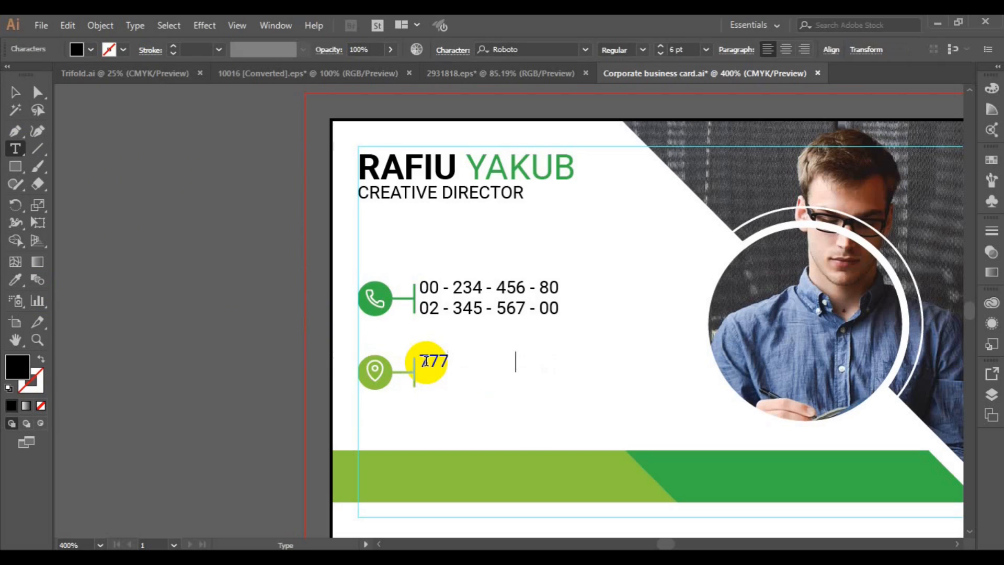
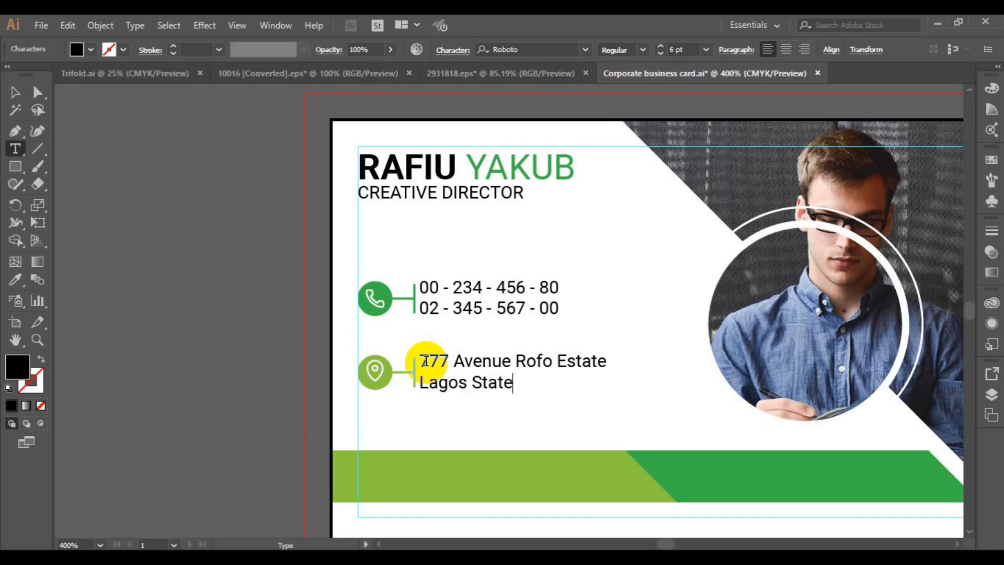
key("ctrl+End")
type(".")
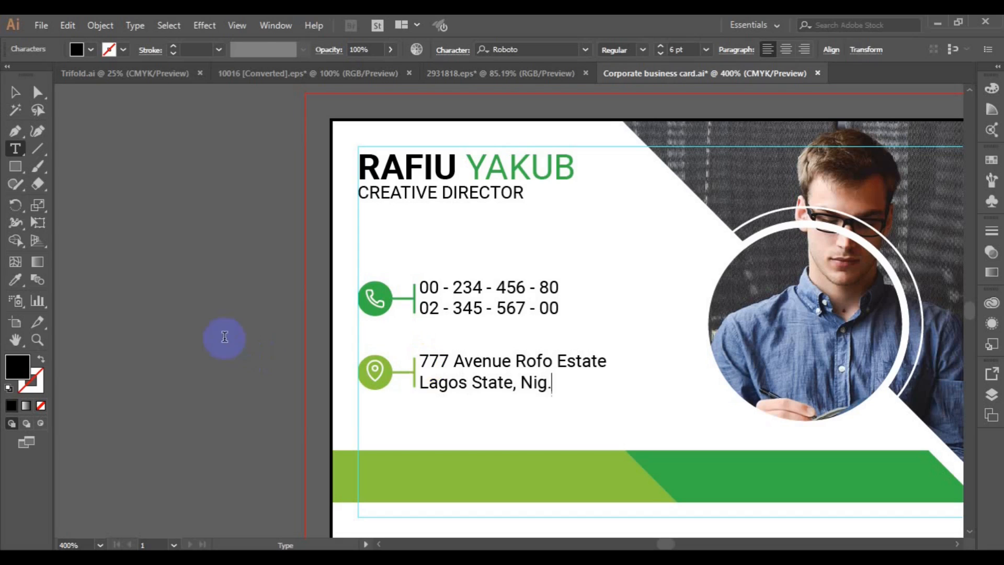
left_click(15, 92)
left_click(448, 358)
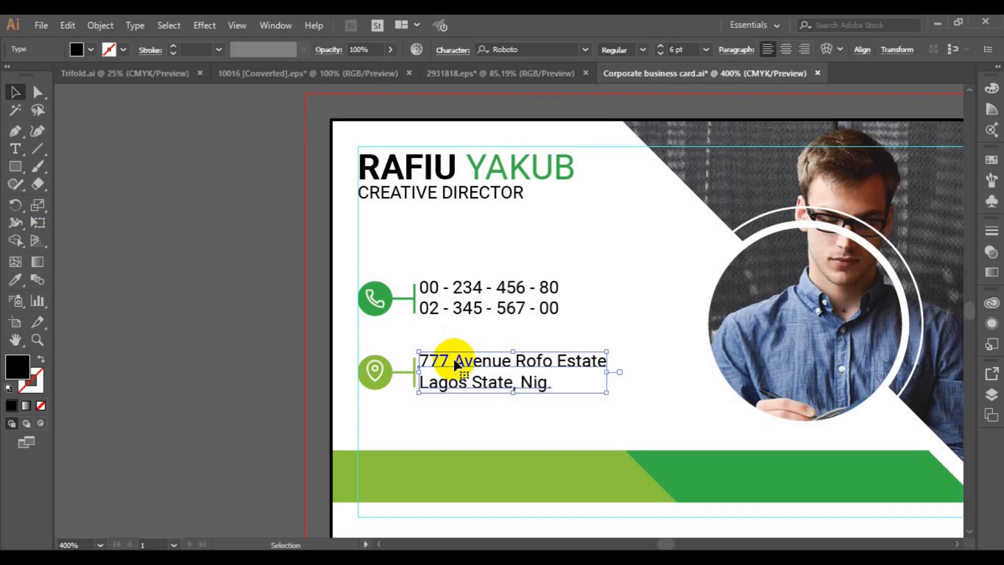
Ungroup the phone icon, connector and numbers
left_click(434, 314, "shift")
left_click(246, 287)
left_click(415, 307)
left_click(100, 25)
left_click(157, 86)
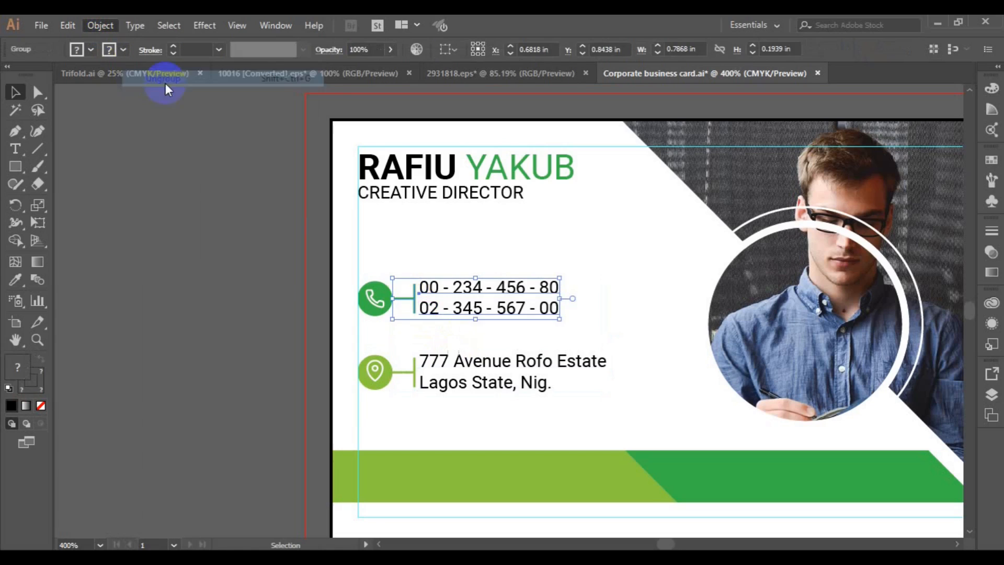
left_click(437, 322)
Left-align the phone and address text, then nudge both slightly right
left_click(441, 360)
left_click(463, 328, "shift")
left_click(830, 50)
left_click(682, 91)
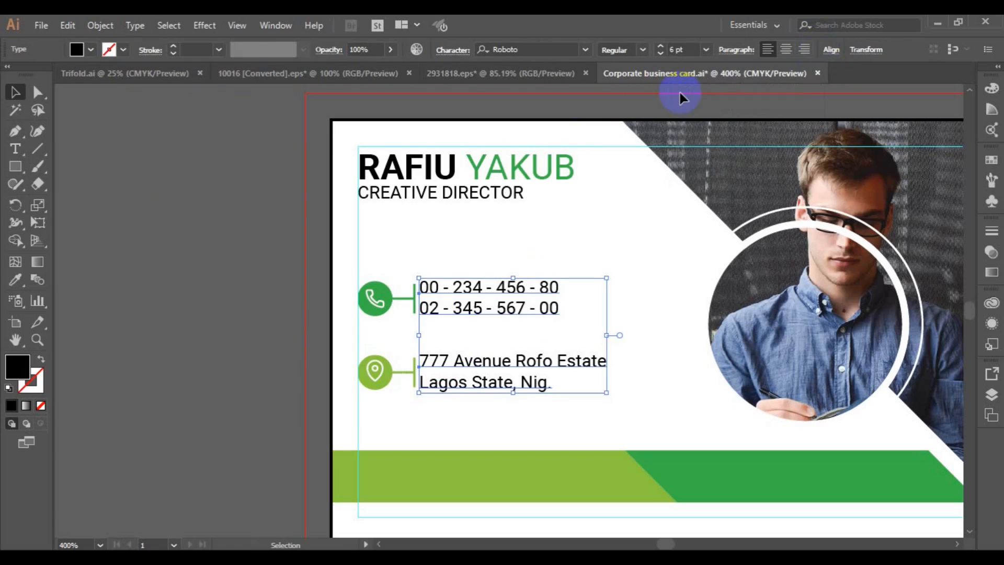
key("Right")
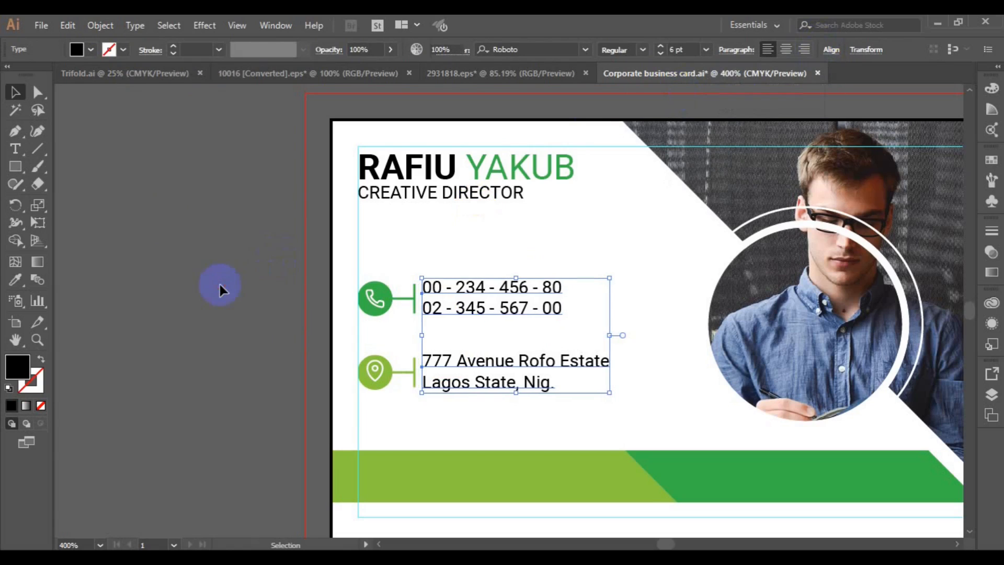
Pan the view to show the lower part of the card
left_click(220, 285)
key("space")
left_click_drag(798, 476, 661, 361)
key("t")
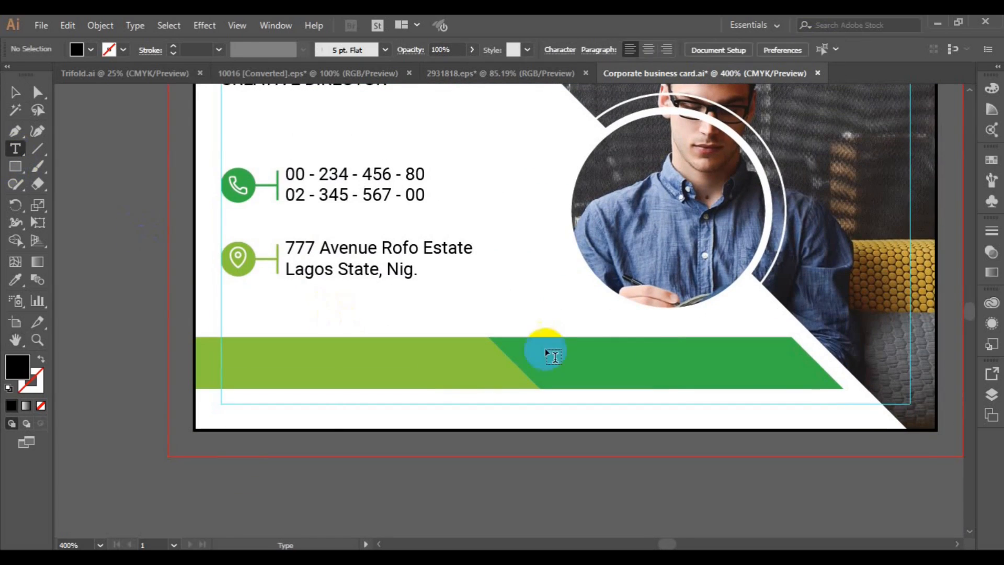